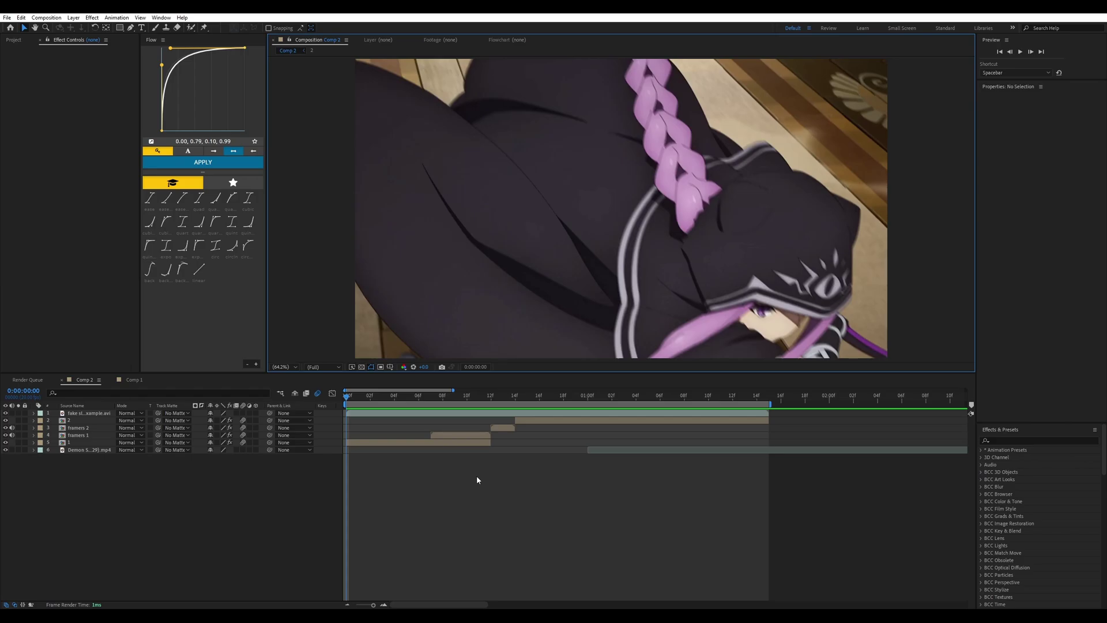
# Preview the composition, scrub to frame 6, and check the layers 1 and framers 1 that cover the first clip
pyautogui.press('space')
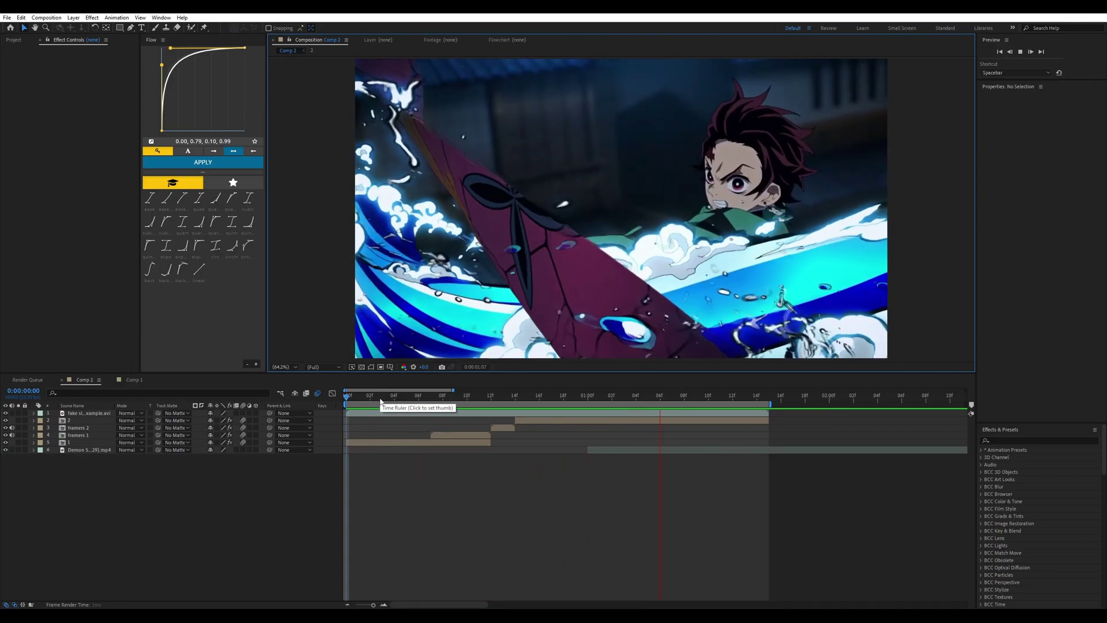
pyautogui.click(350, 402)
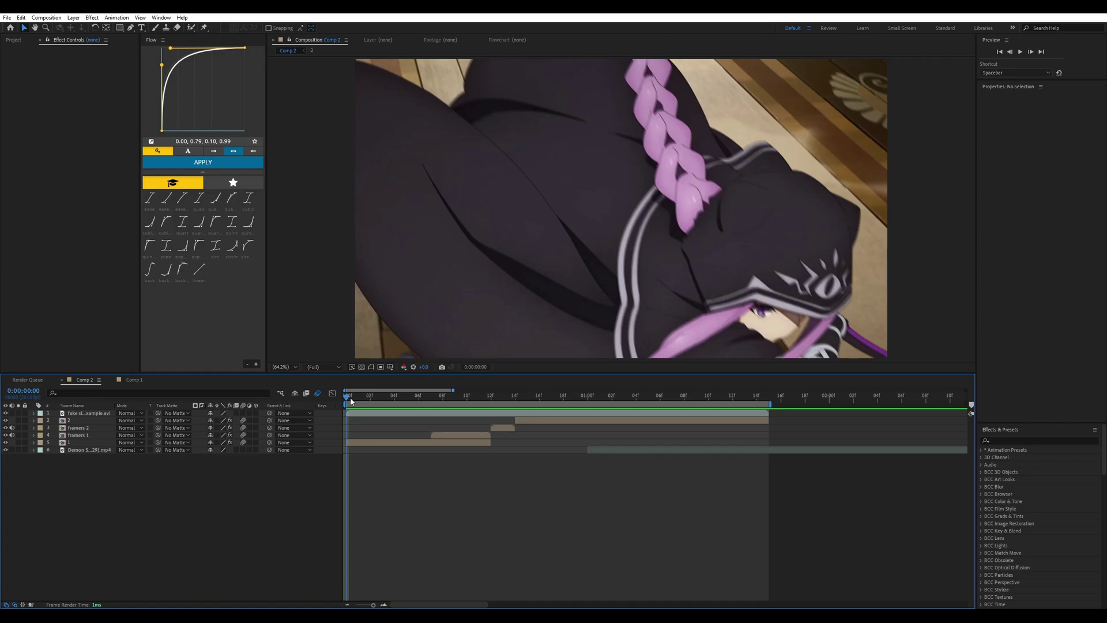
pyautogui.click(355, 404)
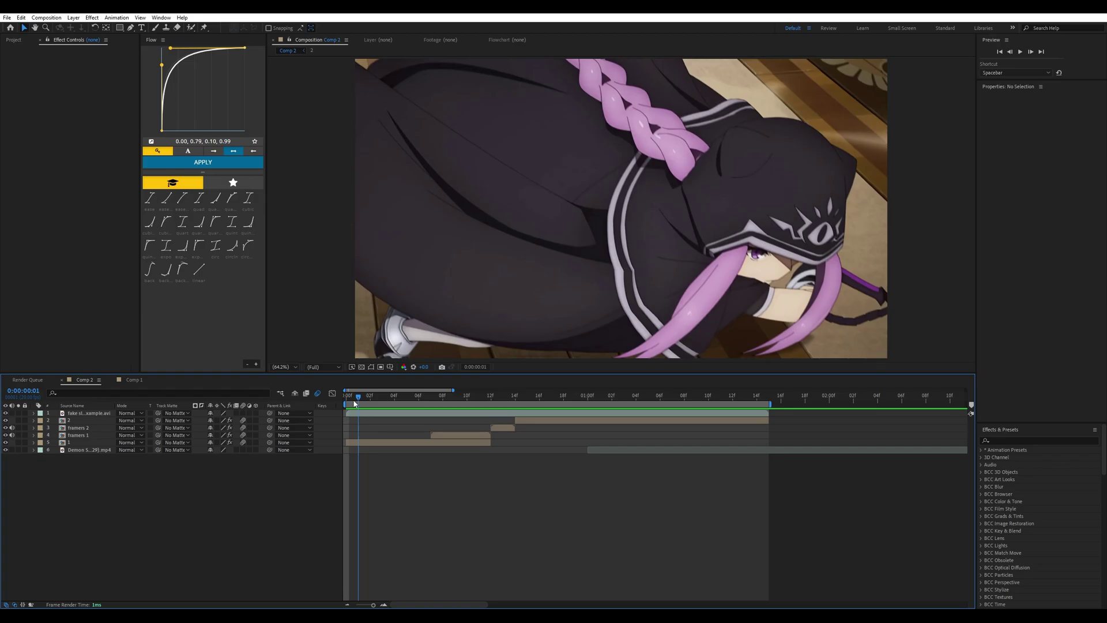
pyautogui.moveTo(358, 402); pyautogui.dragTo(418, 398)
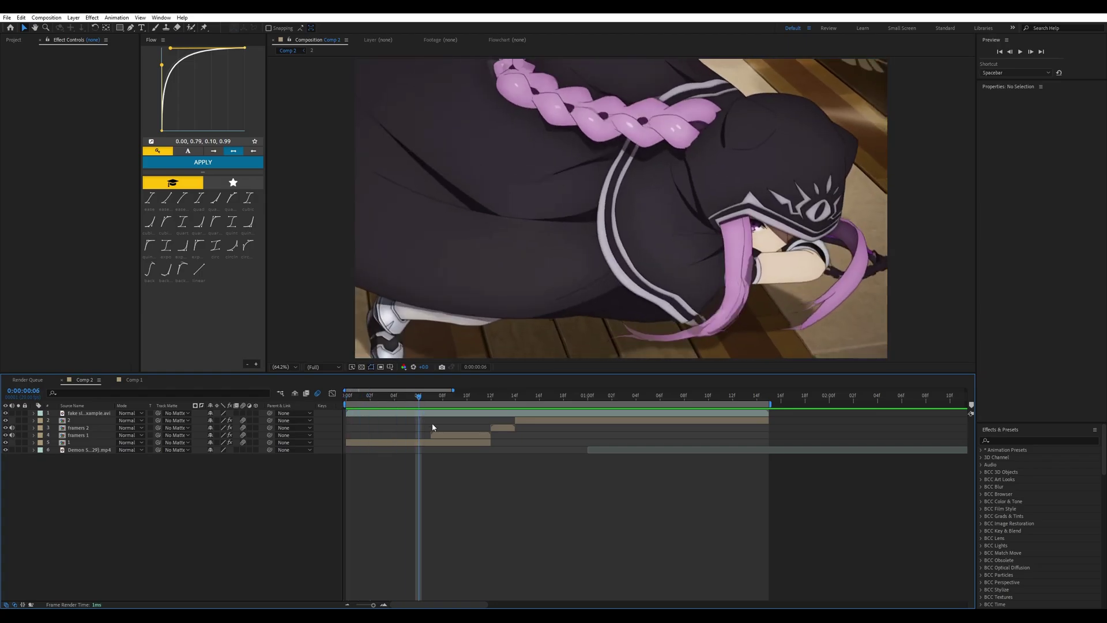
pyautogui.click(443, 443)
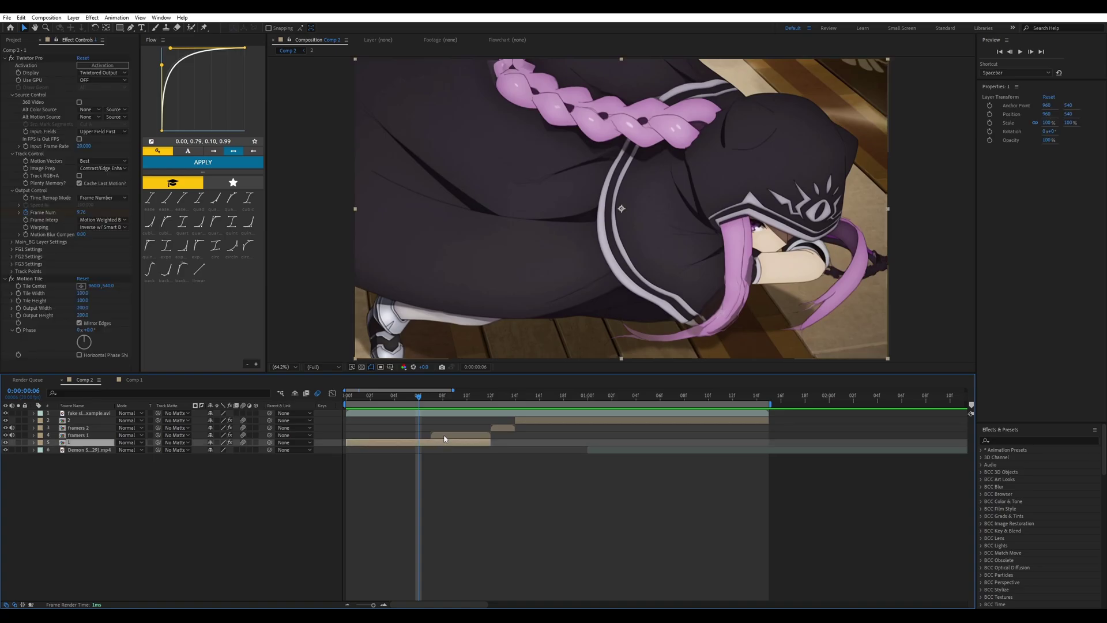
pyautogui.keyDown('shift'); pyautogui.click(444, 436); pyautogui.keyUp('shift')
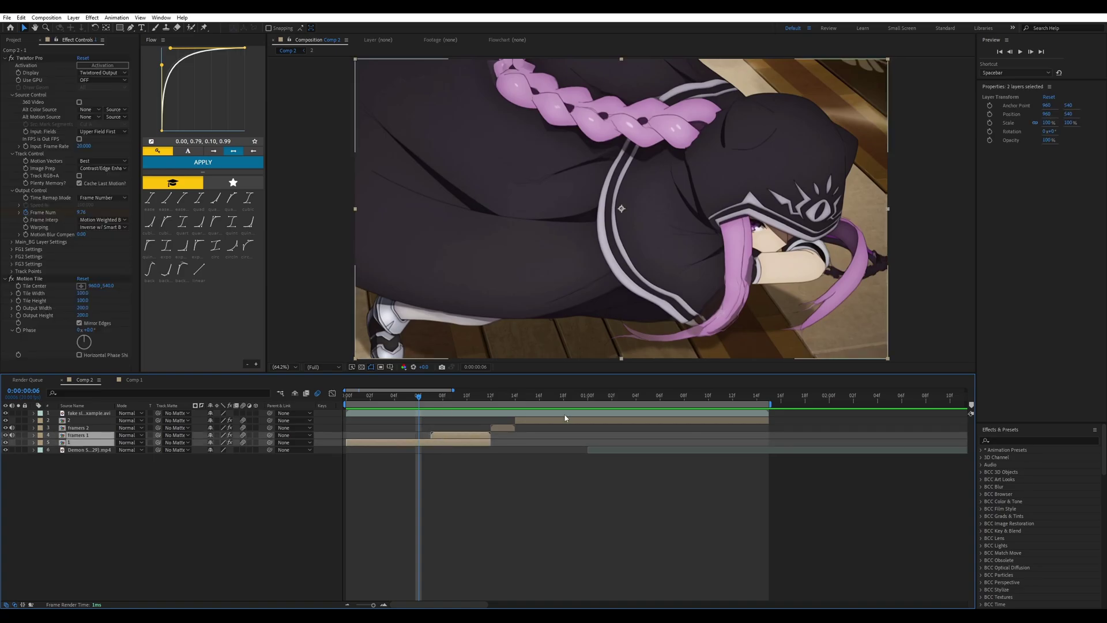
pyautogui.click(398, 542)
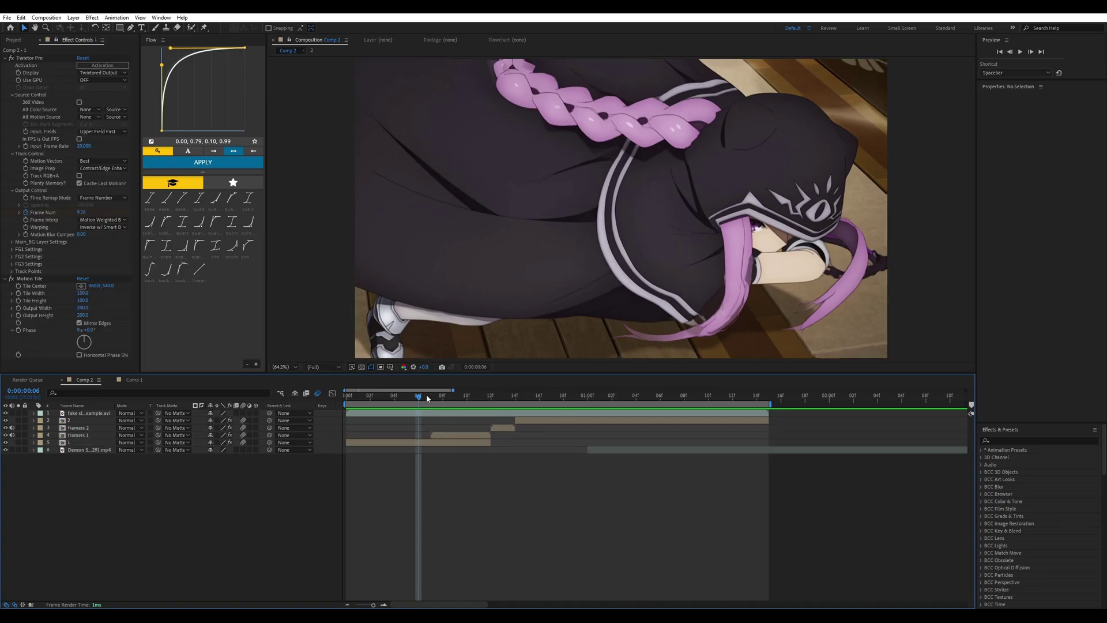
# Add a null object above the framers 1 layer and cut it so that it starts at frame 6
pyautogui.moveTo(427, 398)
pyautogui.mouseDown()
pyautogui.moveTo(482, 402)
pyautogui.moveTo(420, 402)
pyautogui.mouseUp()
pyautogui.click(443, 438)
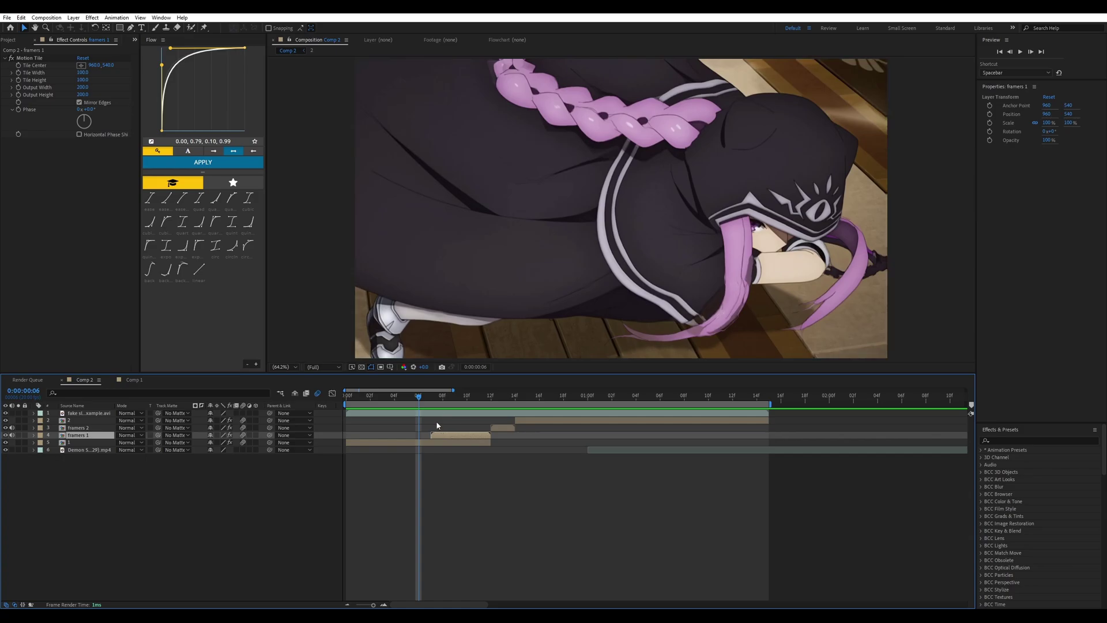
pyautogui.hotkey('ctrl', 'alt', 'shift', 'y')
pyautogui.hotkey('ctrl', 'shift', 'd')
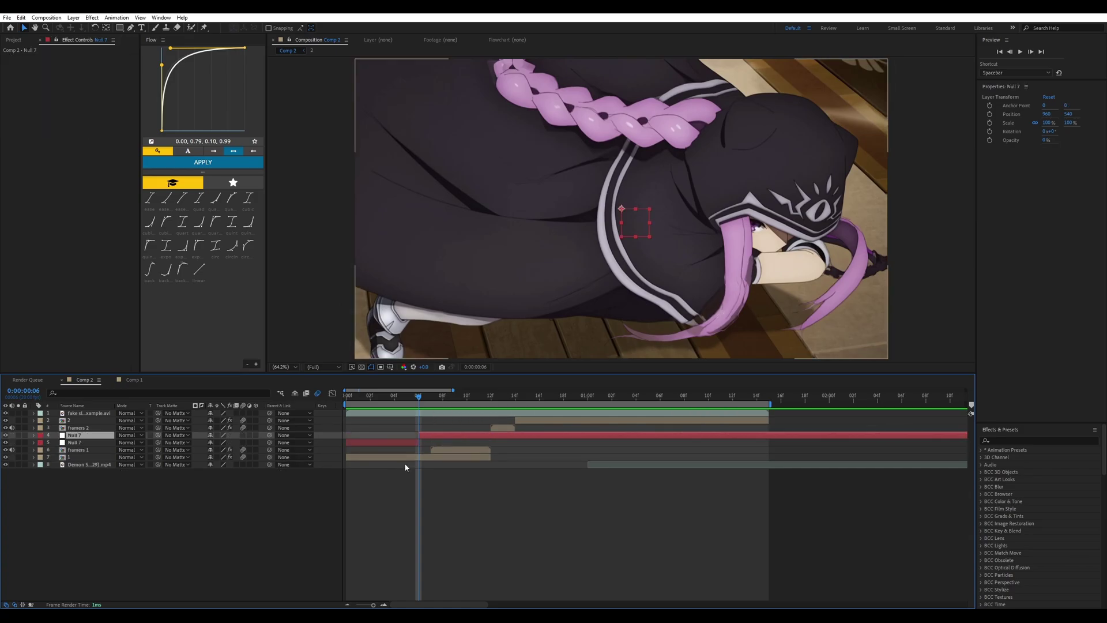
pyautogui.click(404, 443)
pyautogui.press('Delete')
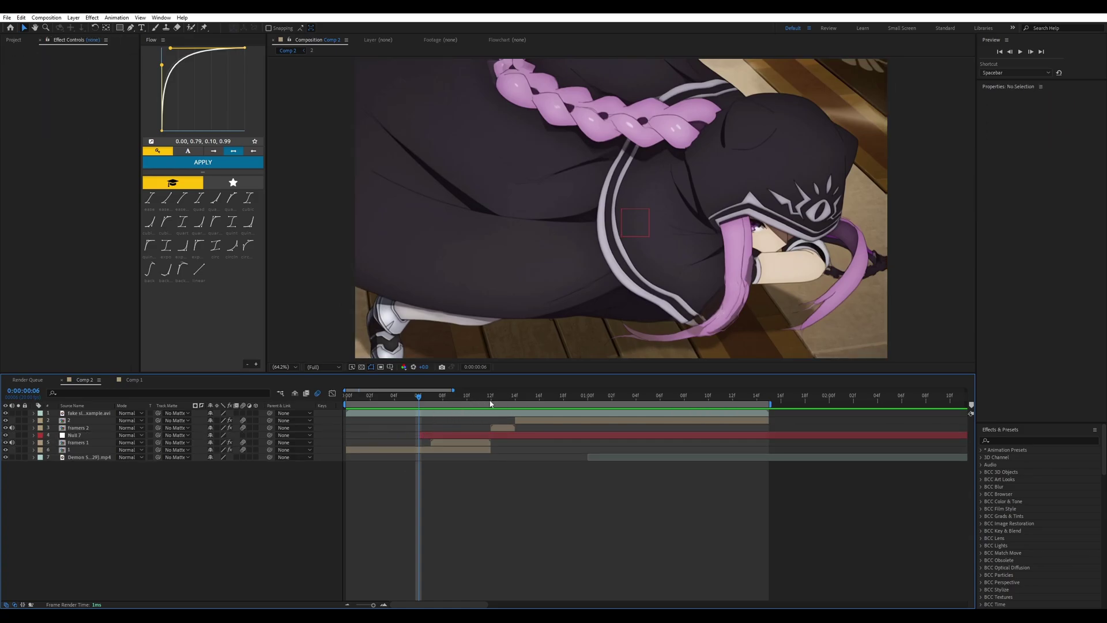
# Split the null at frame 12 and delete the remainder so it ends with the first clip
pyautogui.click(491, 402)
pyautogui.click(503, 436)
pyautogui.hotkey('ctrl', 'shift', 'd')
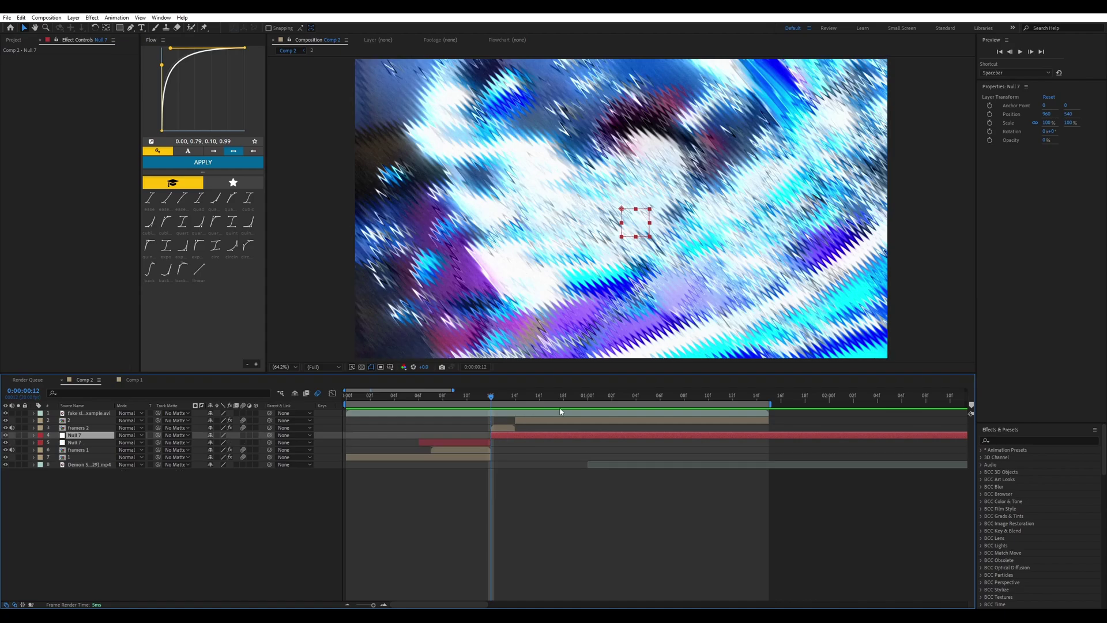
pyautogui.press('Delete')
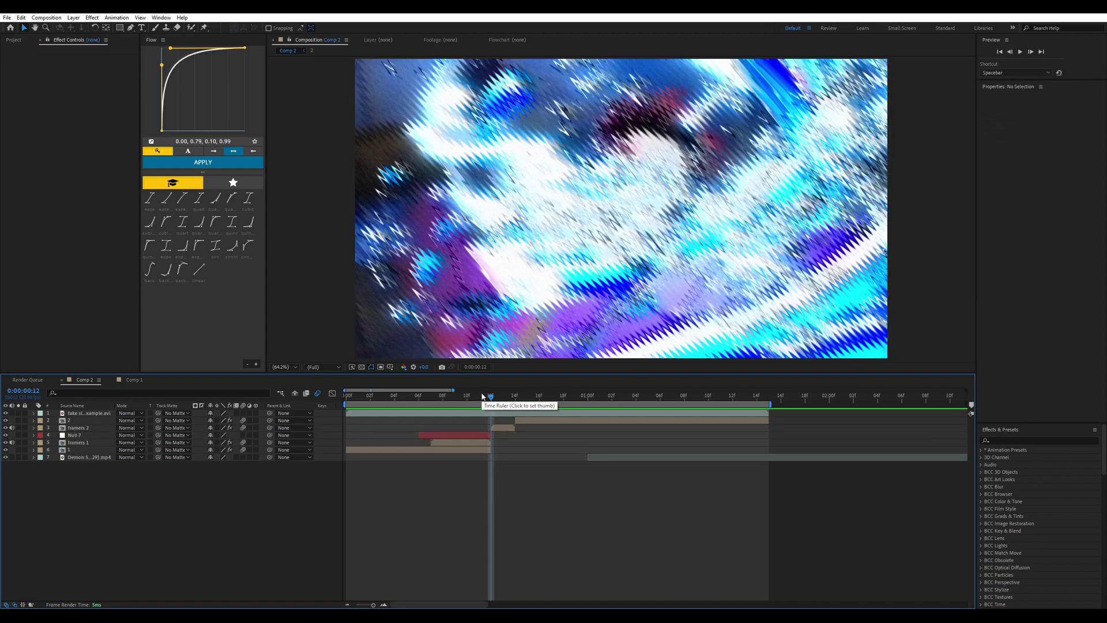
# Parent the layers 1 and framers 1 to the null
pyautogui.moveTo(476, 402); pyautogui.dragTo(419, 402)
pyautogui.click(441, 450)
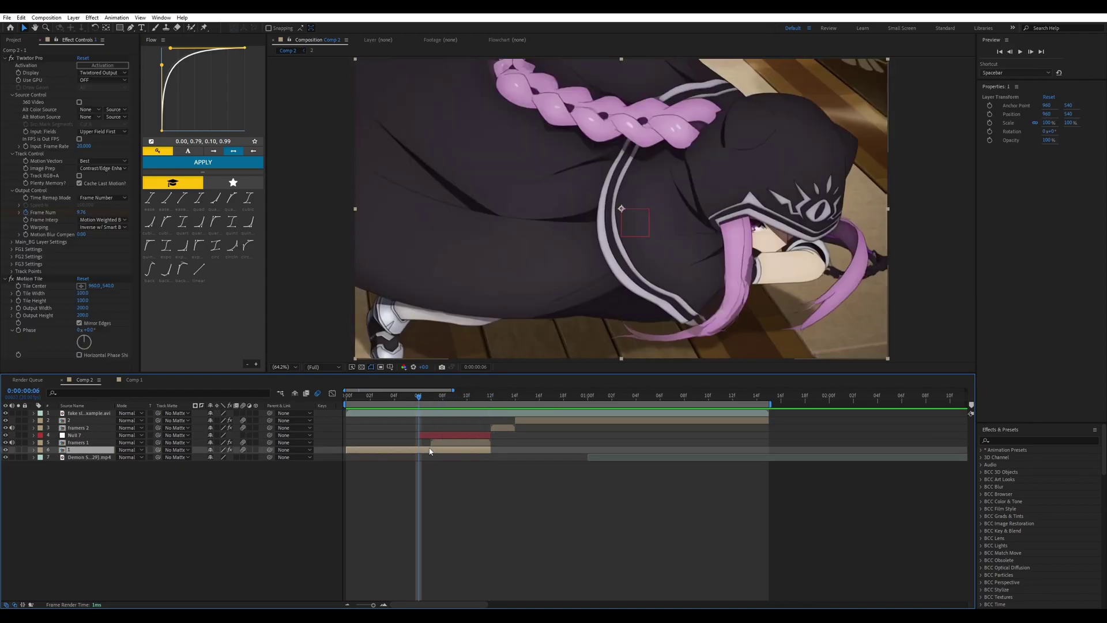
pyautogui.keyDown('ctrl'); pyautogui.click(440, 442); pyautogui.keyUp('ctrl')
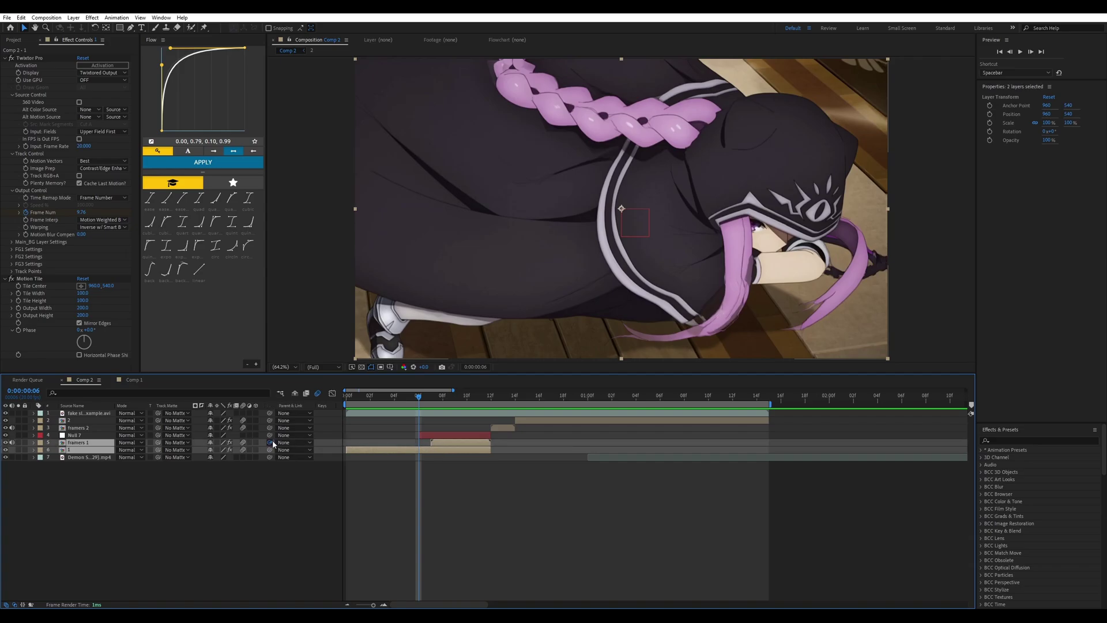
pyautogui.moveTo(269, 443); pyautogui.dragTo(74, 435)
pyautogui.click(409, 511)
# Separate the null's Position into X and Y dimensions and set an X Position keyframe at frame 6
pyautogui.click(438, 435)
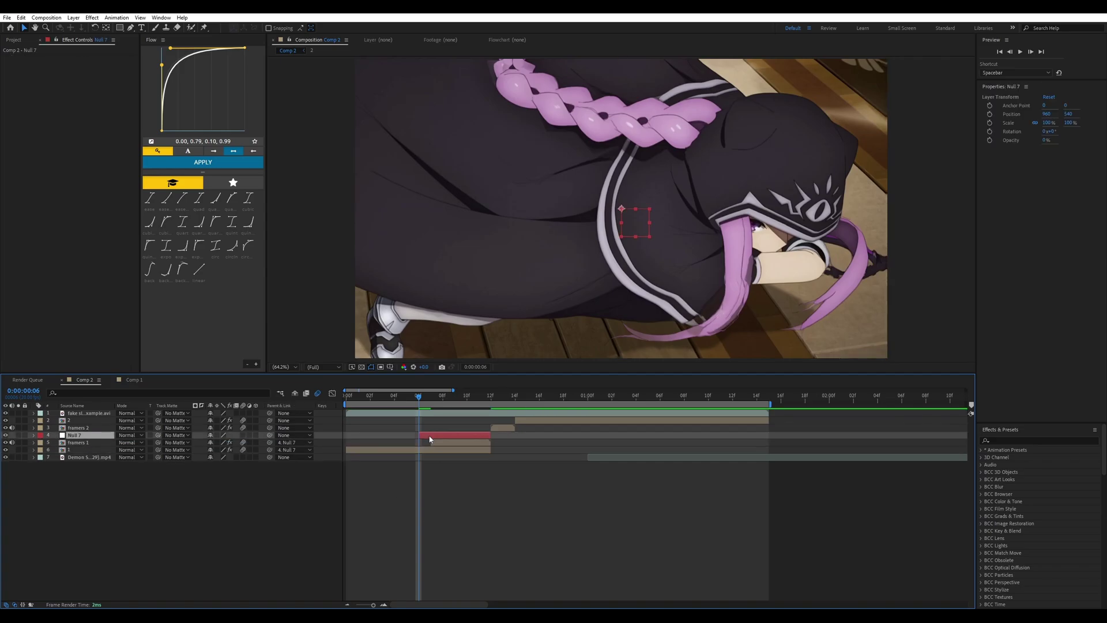
pyautogui.moveTo(433, 396)
pyautogui.mouseDown()
pyautogui.moveTo(479, 400)
pyautogui.moveTo(419, 401)
pyautogui.mouseUp()
pyautogui.click(383, 605)
pyautogui.press('p')
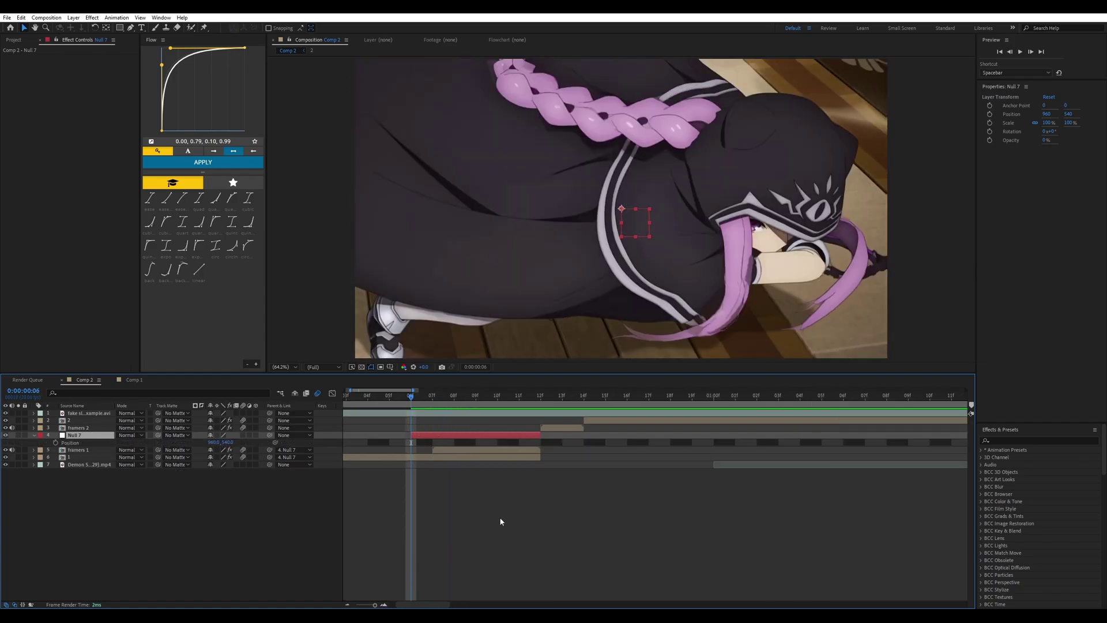
pyautogui.rightClick(72, 446)
pyautogui.click(105, 470)
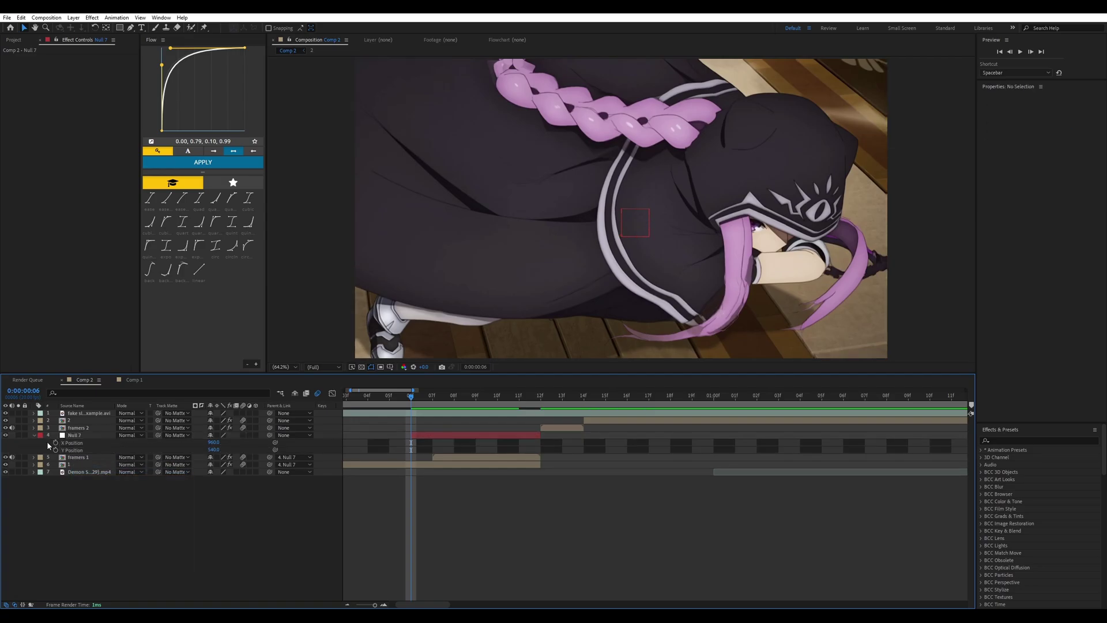
pyautogui.click(54, 443)
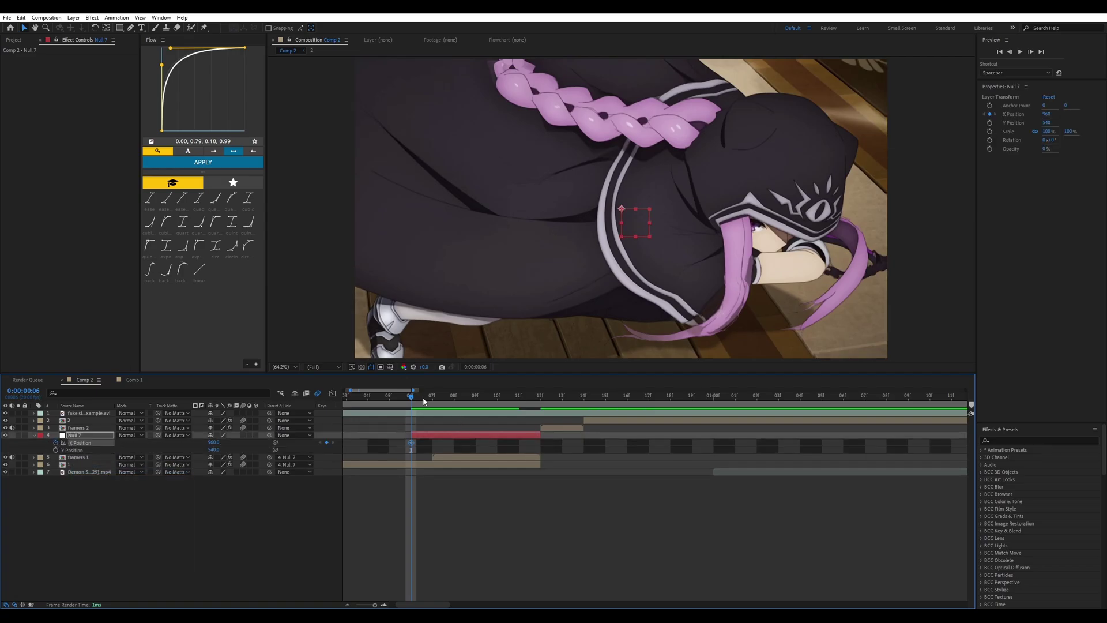
# Hide the topmost .avi layer and set the null's X Position to 1071 at frame 10
pyautogui.moveTo(424, 399); pyautogui.dragTo(505, 396)
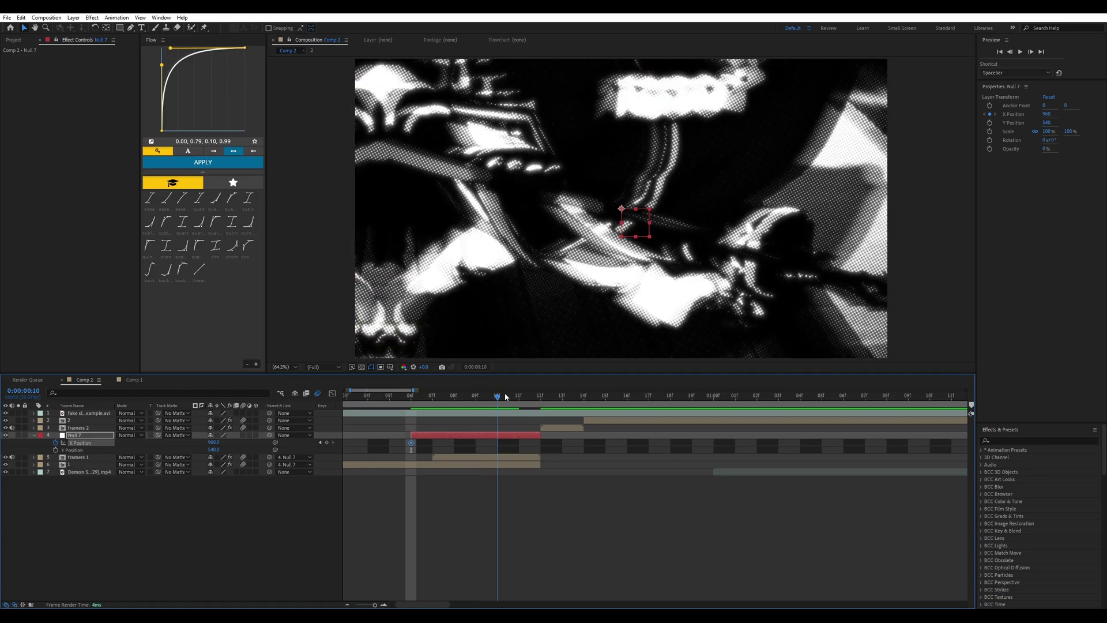
pyautogui.click(6, 413)
pyautogui.moveTo(509, 399); pyautogui.dragTo(556, 402)
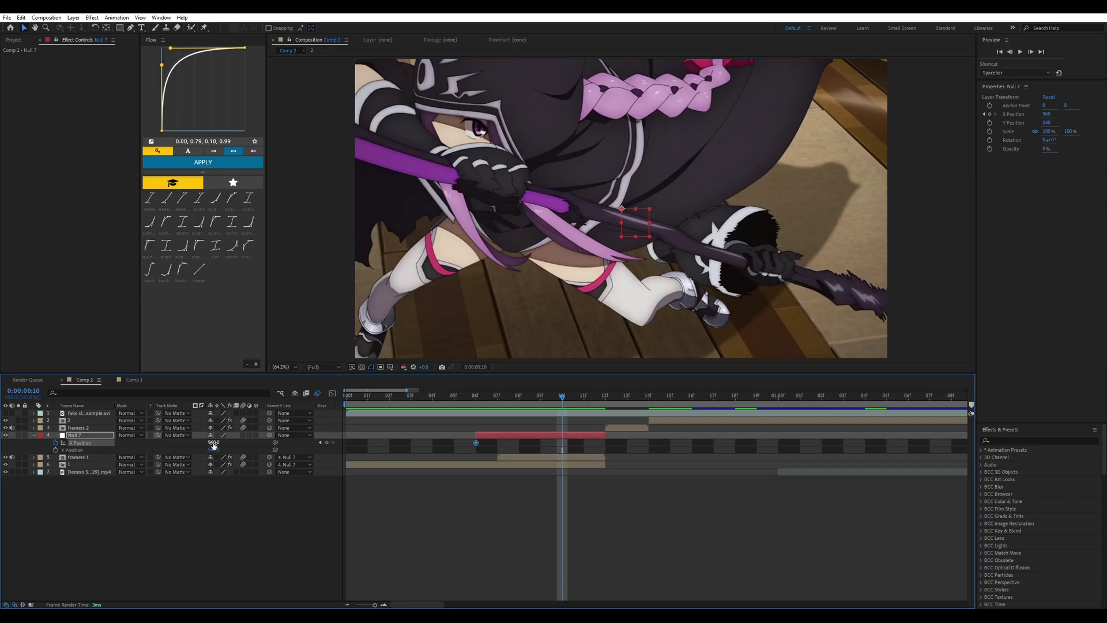
pyautogui.moveTo(213, 444); pyautogui.dragTo(269, 451)
# Ease both X Position keyframes, reshape their value curve to start slowly and end steeply, and scrub through the movement
pyautogui.moveTo(581, 440); pyautogui.dragTo(465, 451)
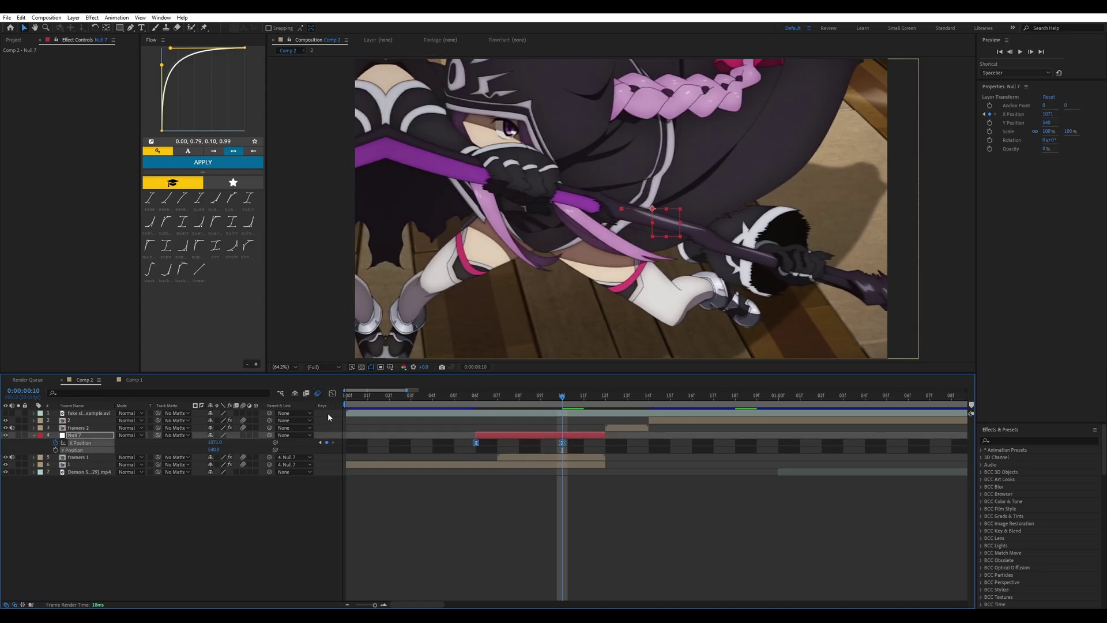
pyautogui.click(332, 393)
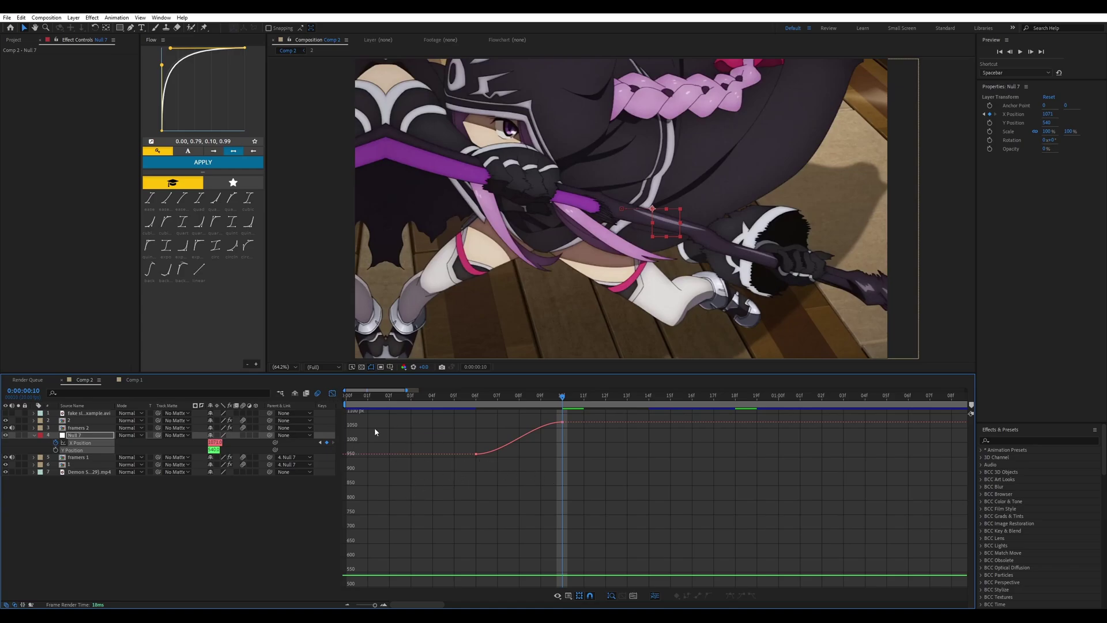
pyautogui.click(332, 393)
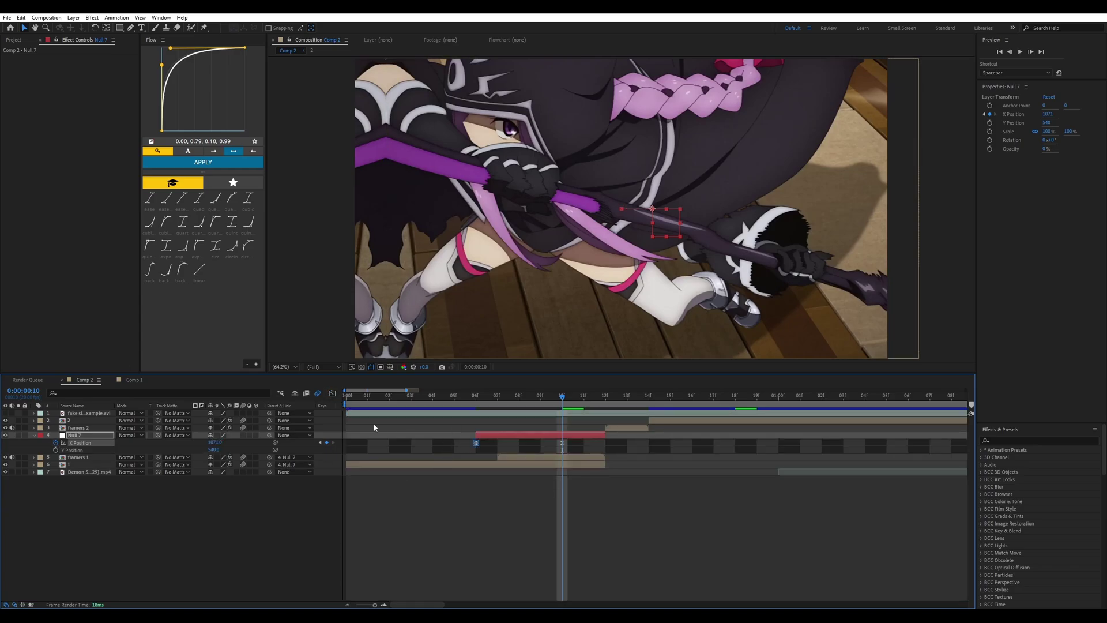
pyautogui.click(333, 394)
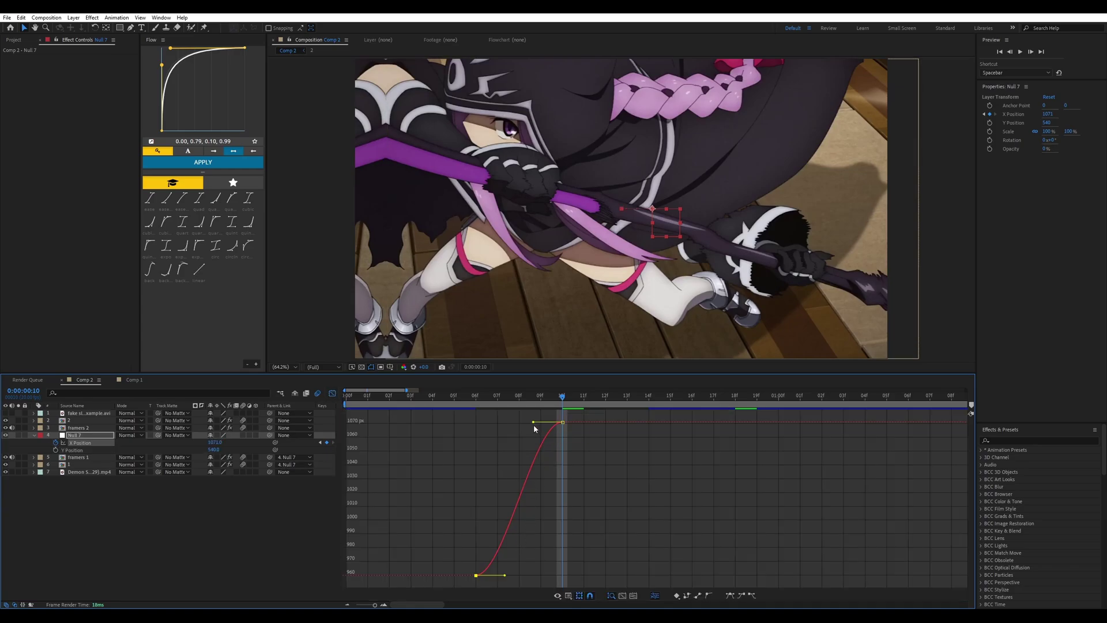
pyautogui.moveTo(533, 422); pyautogui.dragTo(616, 554)
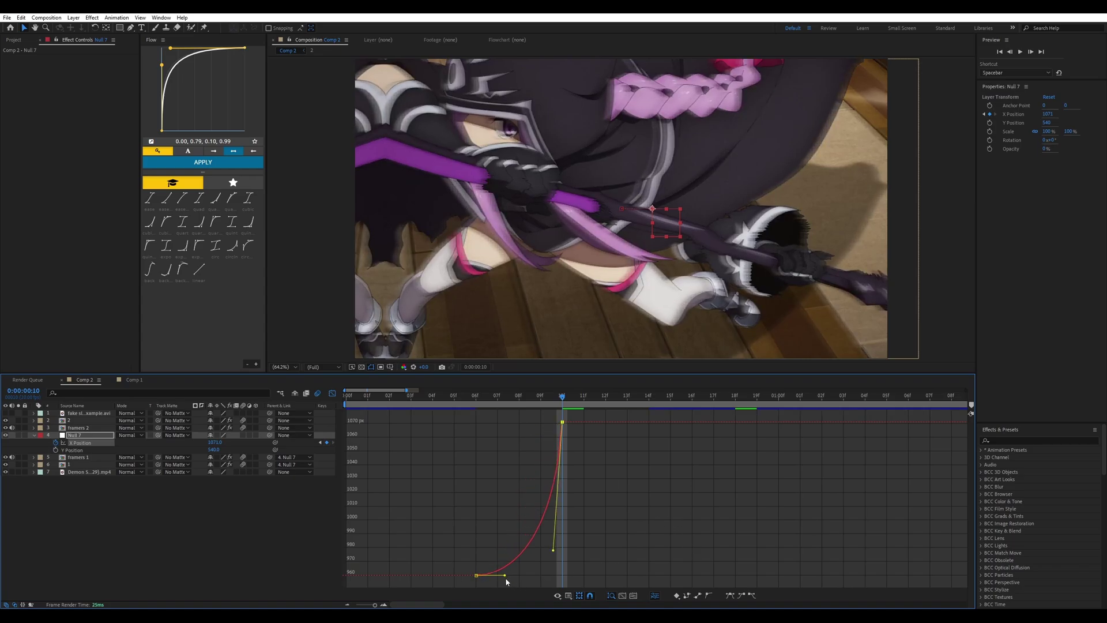
pyautogui.moveTo(505, 577); pyautogui.dragTo(558, 551)
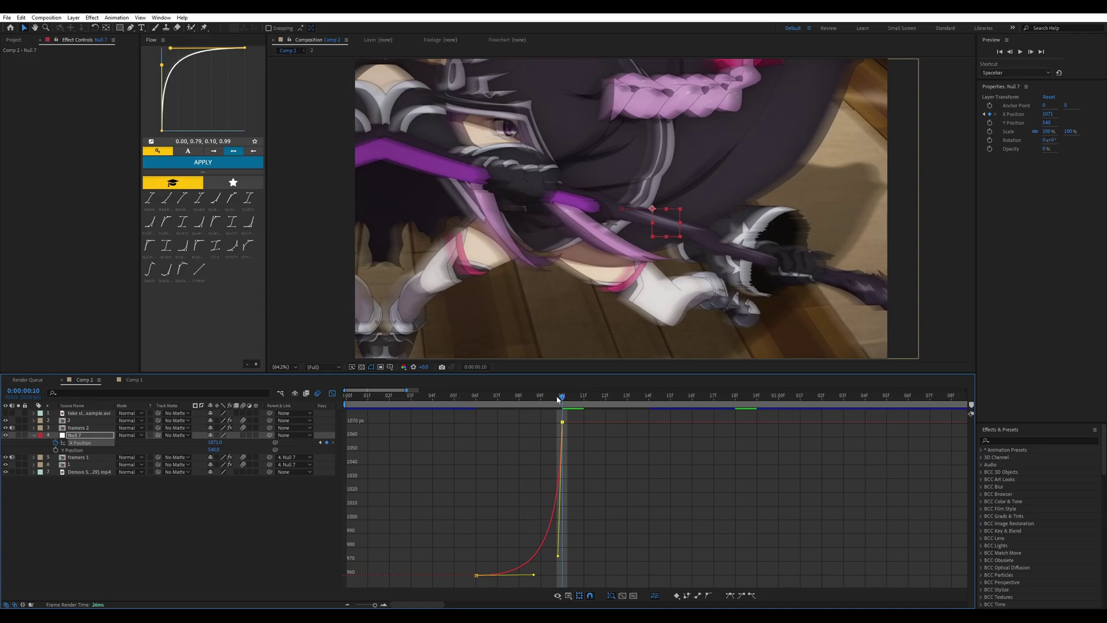
pyautogui.click(505, 402)
pyautogui.moveTo(505, 402); pyautogui.dragTo(409, 404)
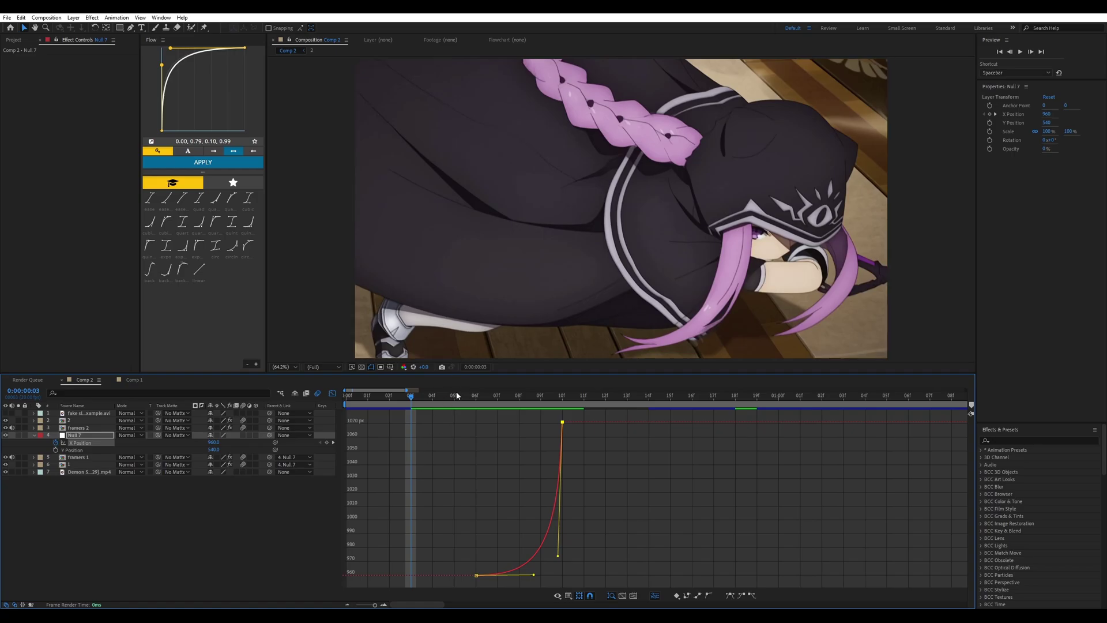
pyautogui.moveTo(456, 401); pyautogui.dragTo(563, 411)
pyautogui.click(332, 393)
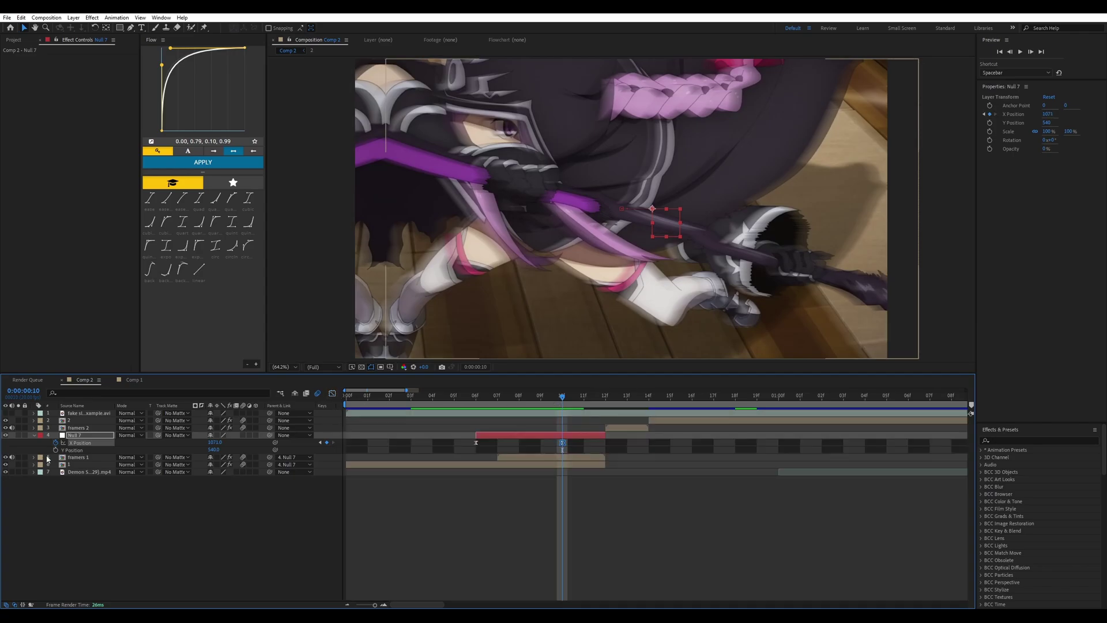
# Preview the null's movement with the work area ending at frame 11, and undo that work area change
pyautogui.press('u')
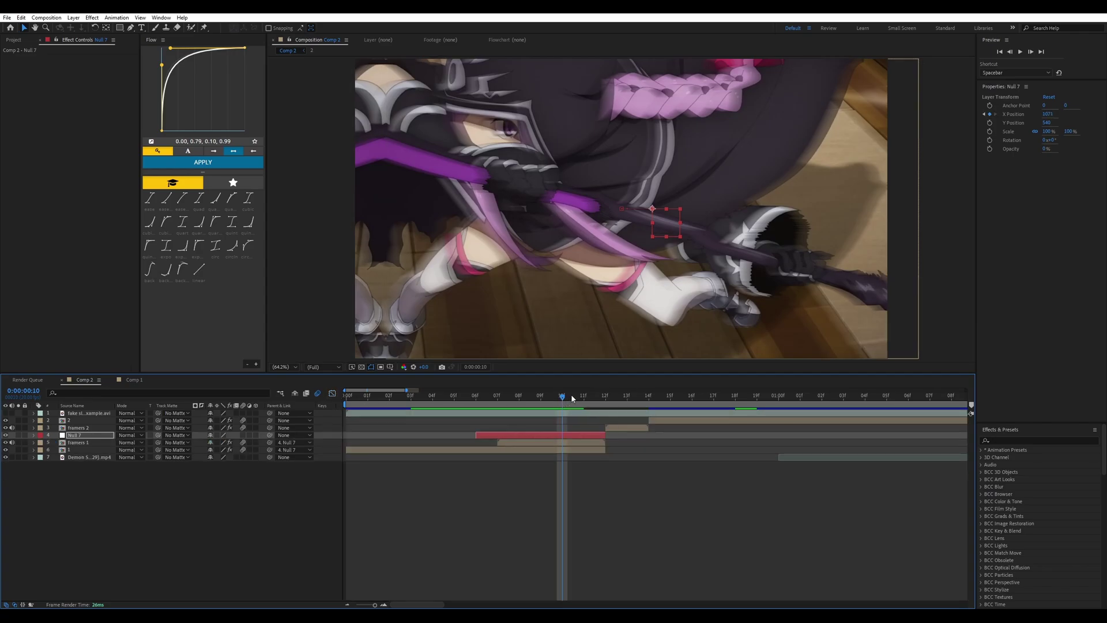
pyautogui.moveTo(575, 398)
pyautogui.mouseDown()
pyautogui.moveTo(606, 397)
pyautogui.moveTo(462, 402)
pyautogui.moveTo(737, 398)
pyautogui.moveTo(526, 398)
pyautogui.moveTo(584, 398)
pyautogui.mouseUp()
pyautogui.press('n')
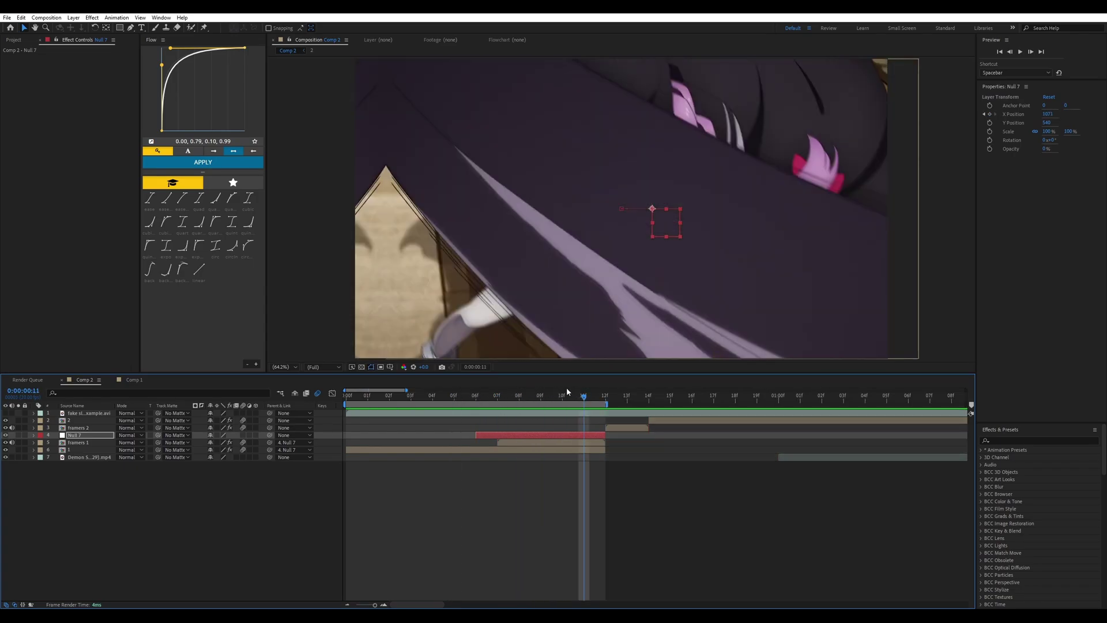
pyautogui.press('space')
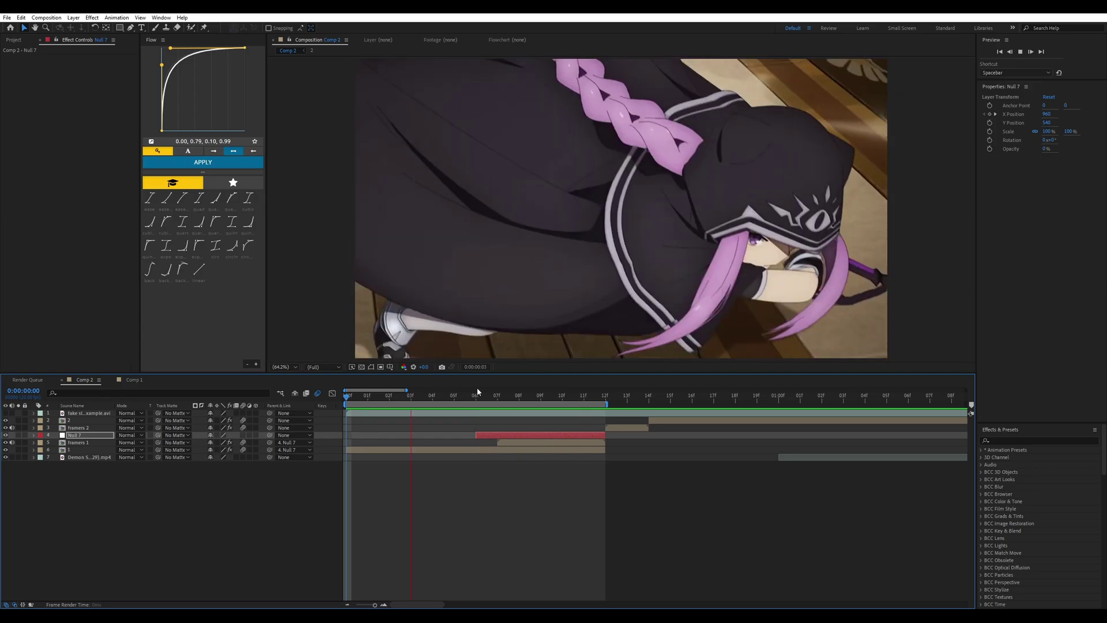
pyautogui.click(517, 396)
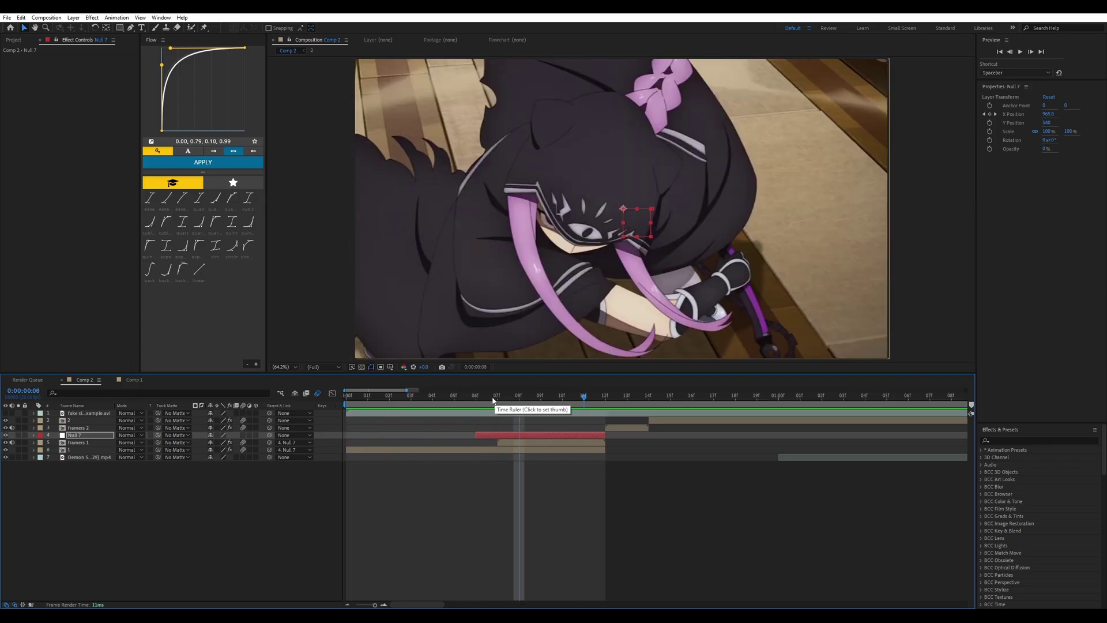
pyautogui.hotkey('ctrl', 'z')
# Reveal the null's keyframes and move the ending X Position keyframe to frame 11
pyautogui.press('u')
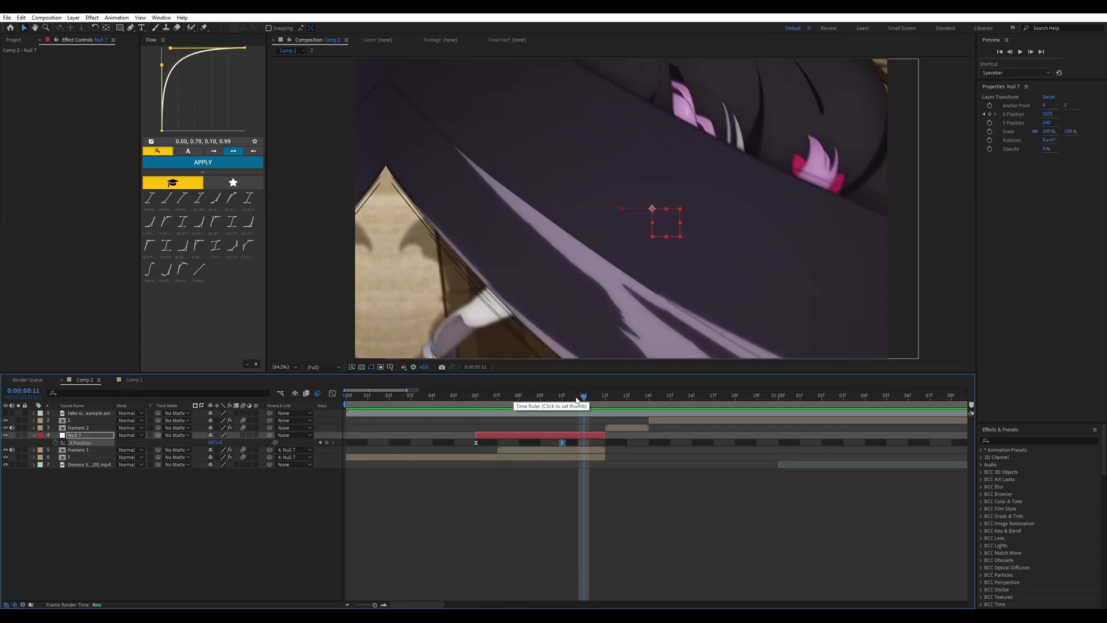
pyautogui.click(580, 489)
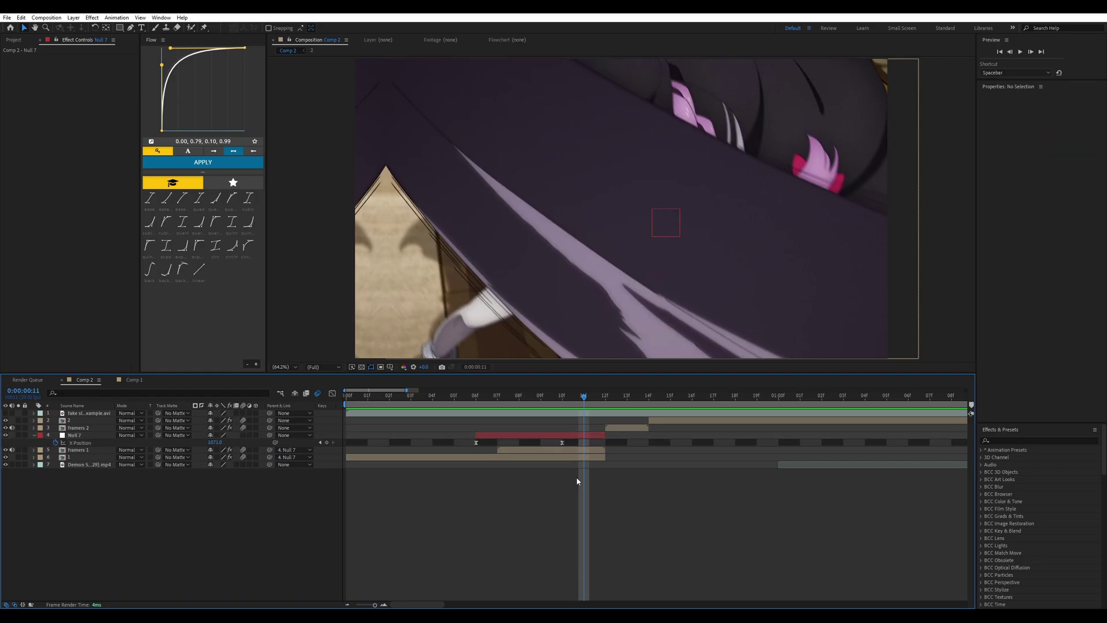
pyautogui.moveTo(582, 396)
pyautogui.mouseDown()
pyautogui.moveTo(541, 396)
pyautogui.moveTo(587, 399)
pyautogui.mouseUp()
pyautogui.click(562, 442)
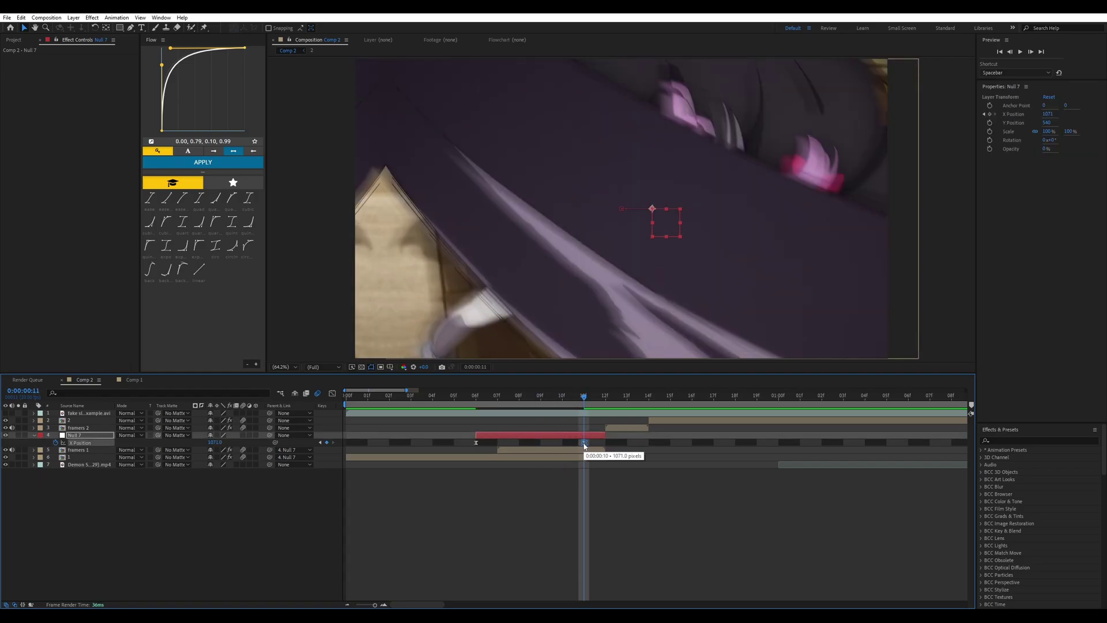
# Add an X Position keyframe of about 796 at frame 11 on the first null
pyautogui.click(562, 482)
pyautogui.moveTo(215, 443); pyautogui.dragTo(99, 443)
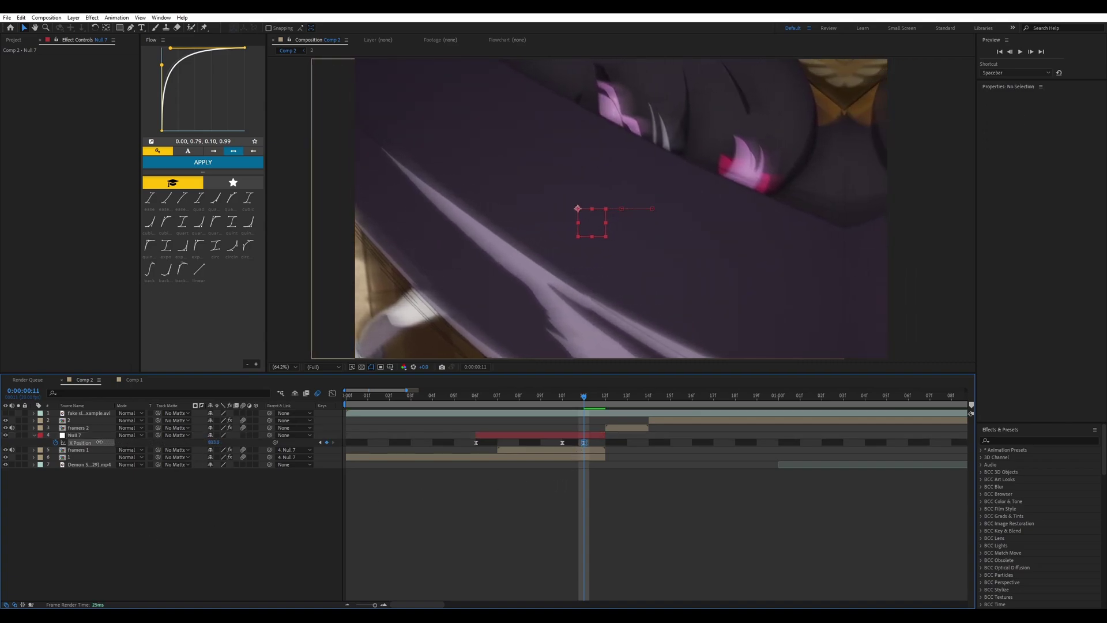
pyautogui.click(100, 444)
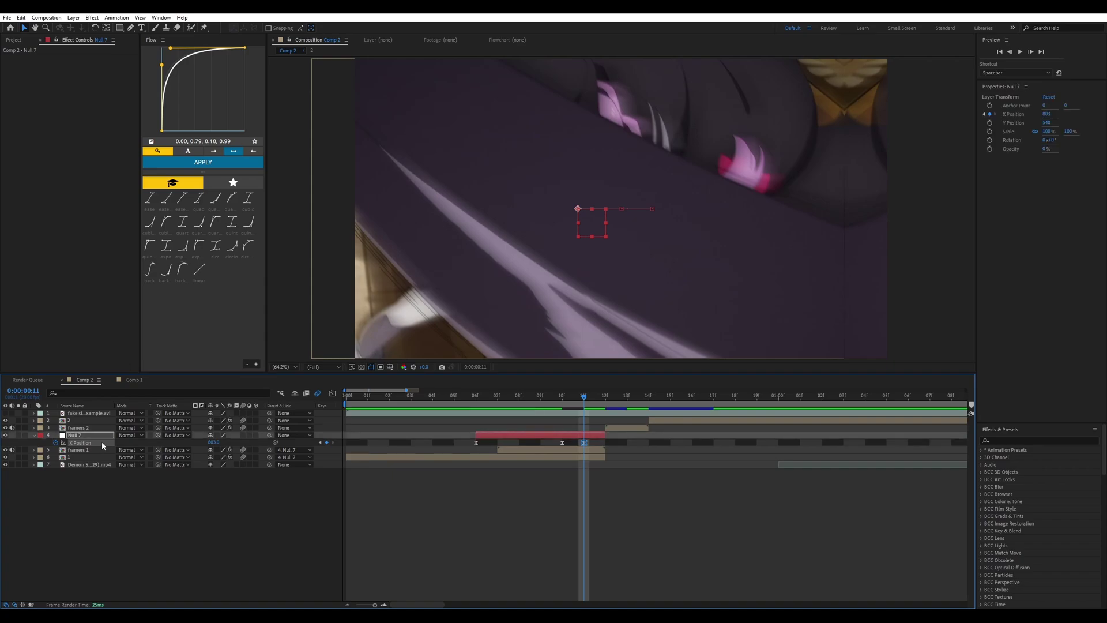
pyautogui.moveTo(214, 442); pyautogui.dragTo(210, 442)
# Create a new null above layer 2 and trim its start to frame 12
pyautogui.moveTo(577, 404); pyautogui.dragTo(607, 406)
pyautogui.click(627, 428)
pyautogui.click(347, 604)
pyautogui.click(558, 421)
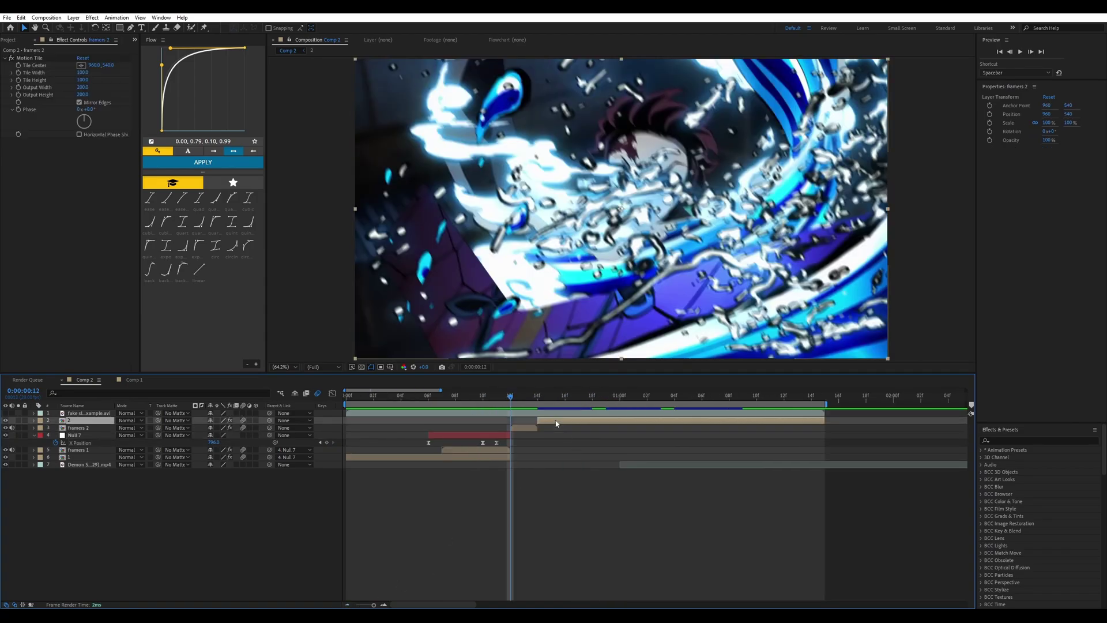
pyautogui.hotkey('ctrl', 'alt', 'shift', 'y')
pyautogui.hotkey('ctrl', 'shift', 'd')
pyautogui.click(499, 430)
pyautogui.press('Delete')
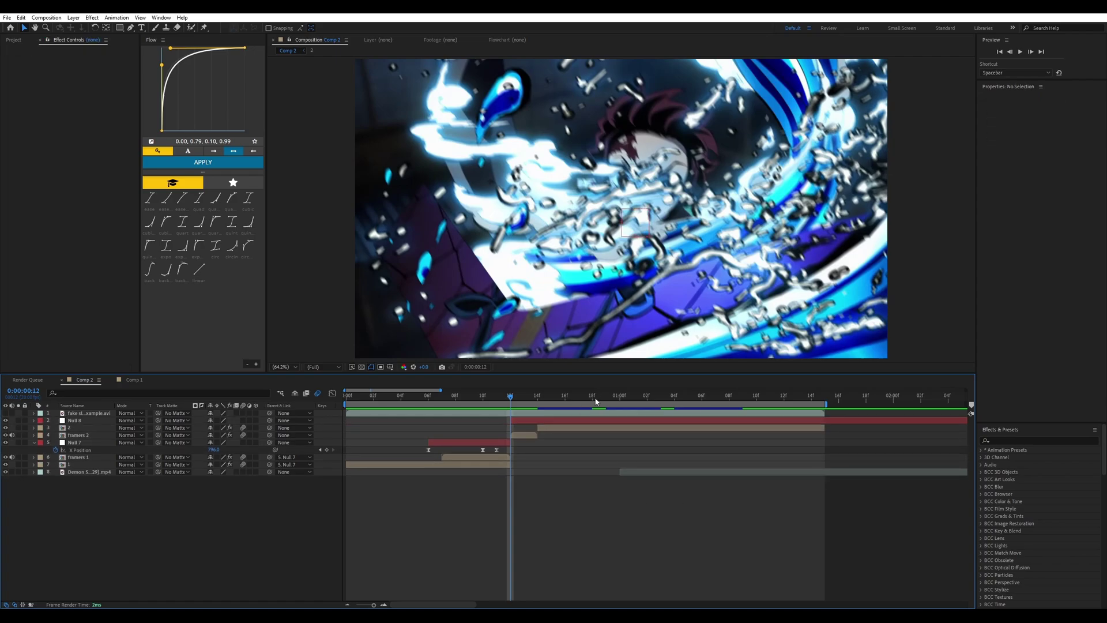
# Cut off the new null's end at 0:00:01:05
pyautogui.moveTo(594, 397); pyautogui.dragTo(687, 402)
pyautogui.click(694, 425)
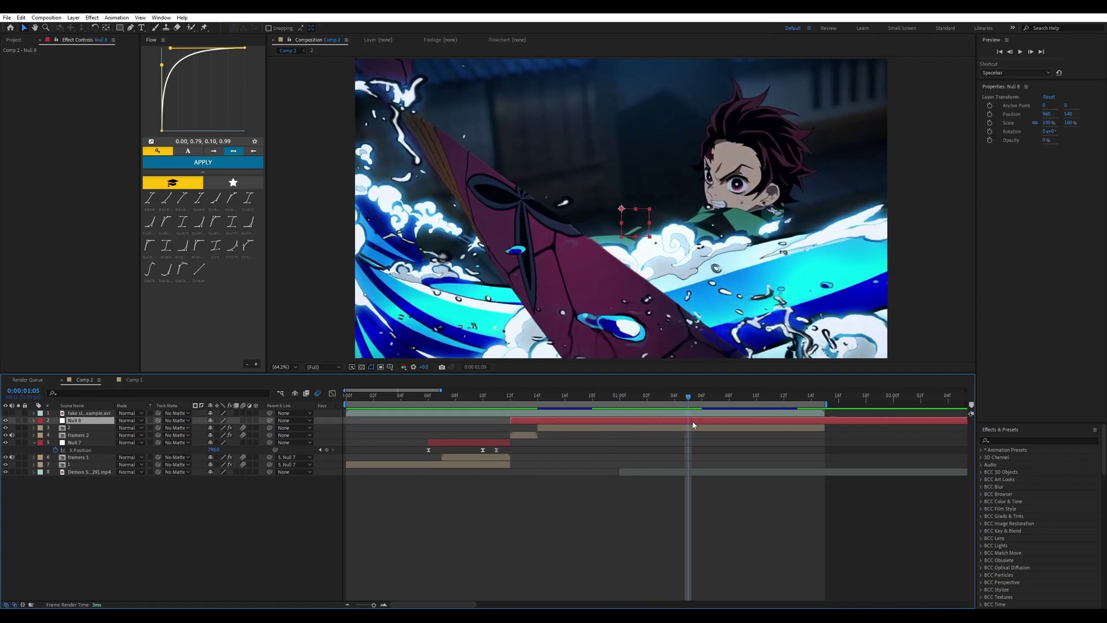
pyautogui.hotkey('ctrl', 'shift', 'd')
pyautogui.press('Delete')
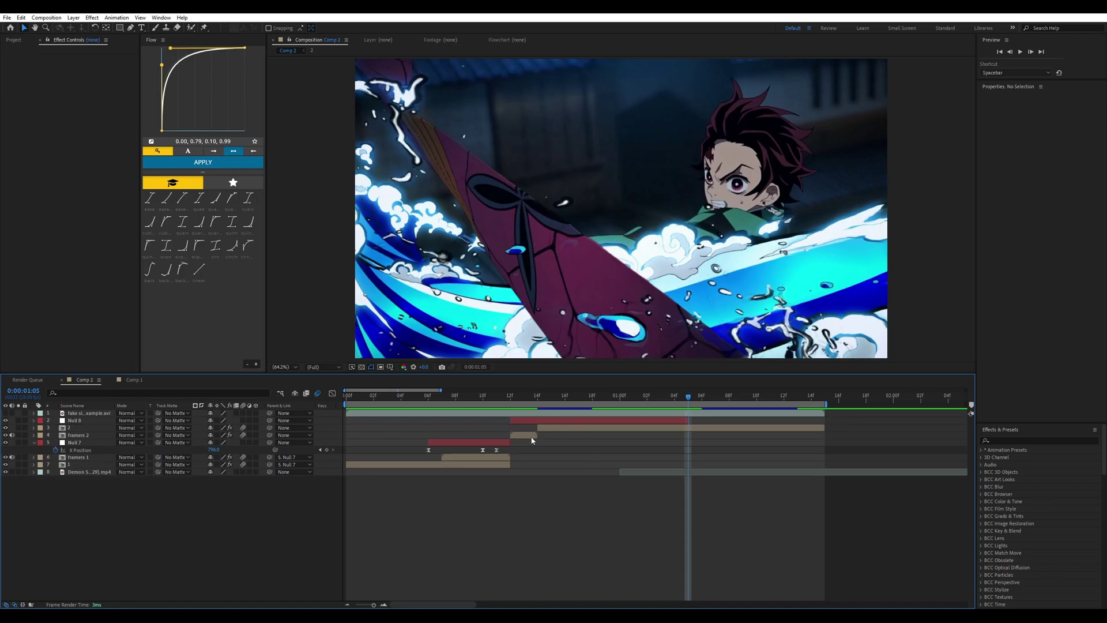
# Parent the framers 2 layer and layer 2 to the new null
pyautogui.click(532, 438)
pyautogui.keyDown('shift'); pyautogui.click(548, 428); pyautogui.keyUp('shift')
pyautogui.moveTo(269, 427); pyautogui.dragTo(77, 421)
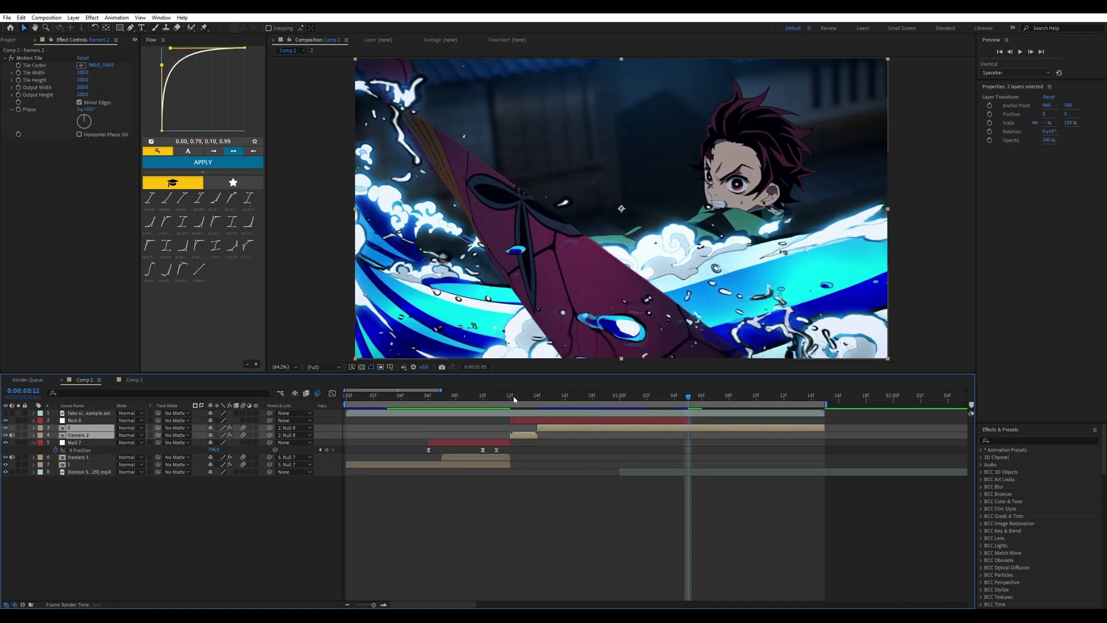
# Separate the new null's Position dimensions and start keyframing its X Position at frame 12
pyautogui.click(513, 397)
pyautogui.click(519, 421)
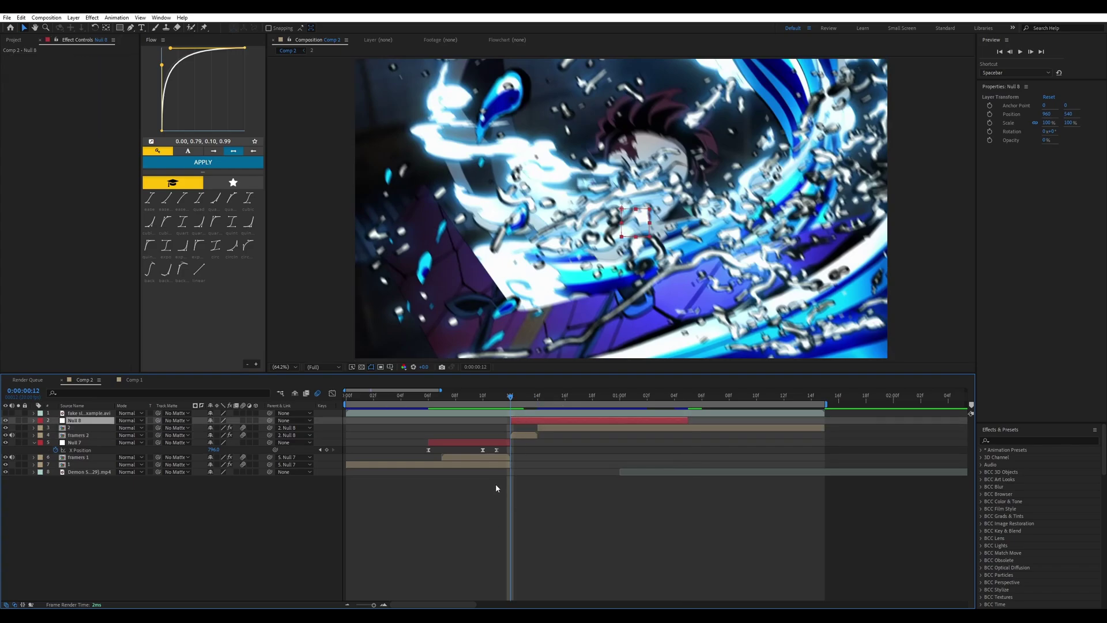
pyautogui.hotkey('alt', 'shift', 'p')
pyautogui.rightClick(73, 433)
pyautogui.click(87, 467)
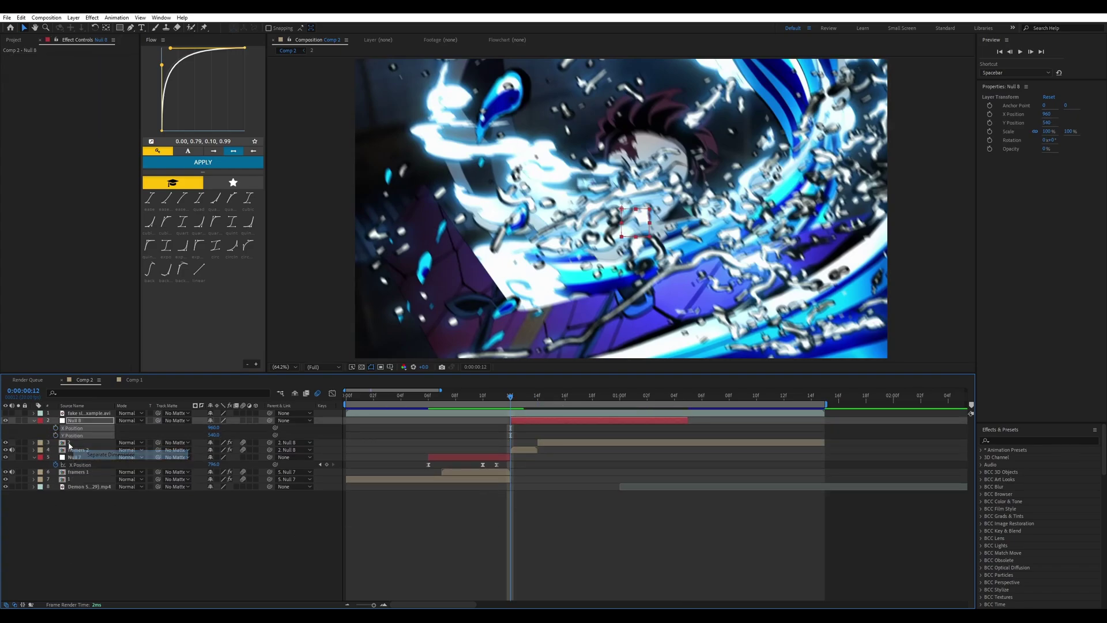
pyautogui.click(511, 428)
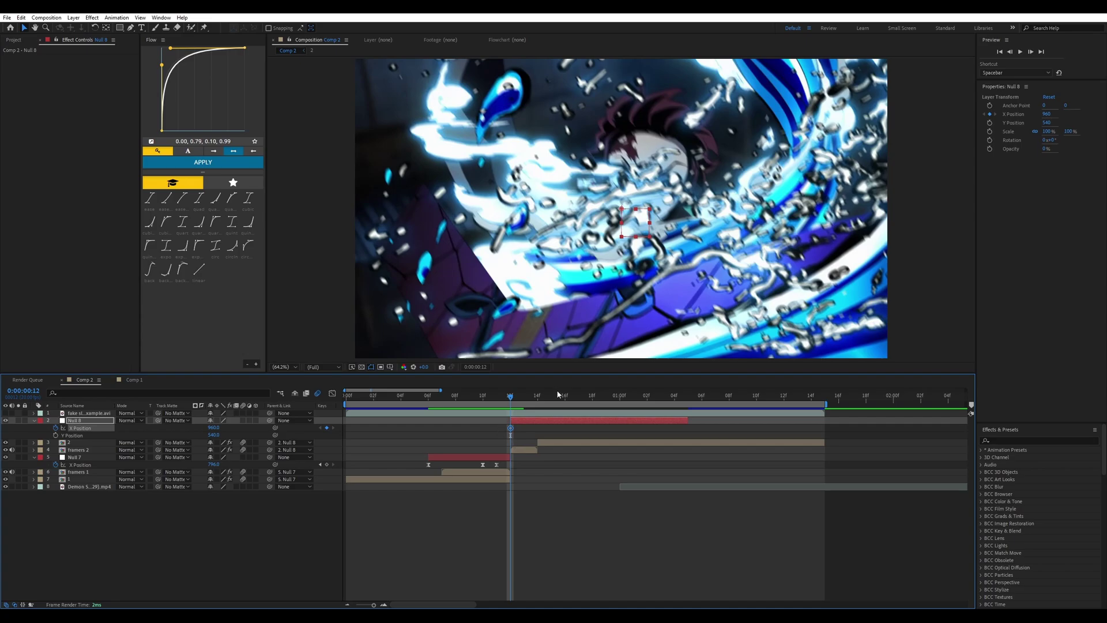
# Compare with the movement at frame 11 and set the new null's X Position to 819 at frame 12
pyautogui.click(384, 605)
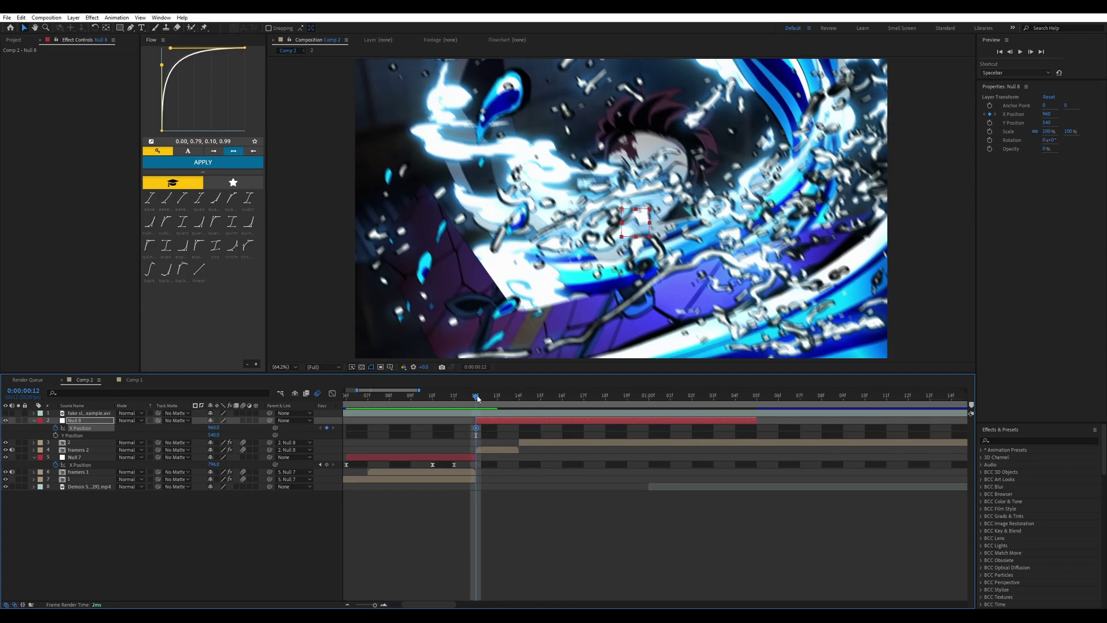
pyautogui.moveTo(454, 398)
pyautogui.mouseDown()
pyautogui.moveTo(383, 397)
pyautogui.moveTo(454, 399)
pyautogui.mouseUp()
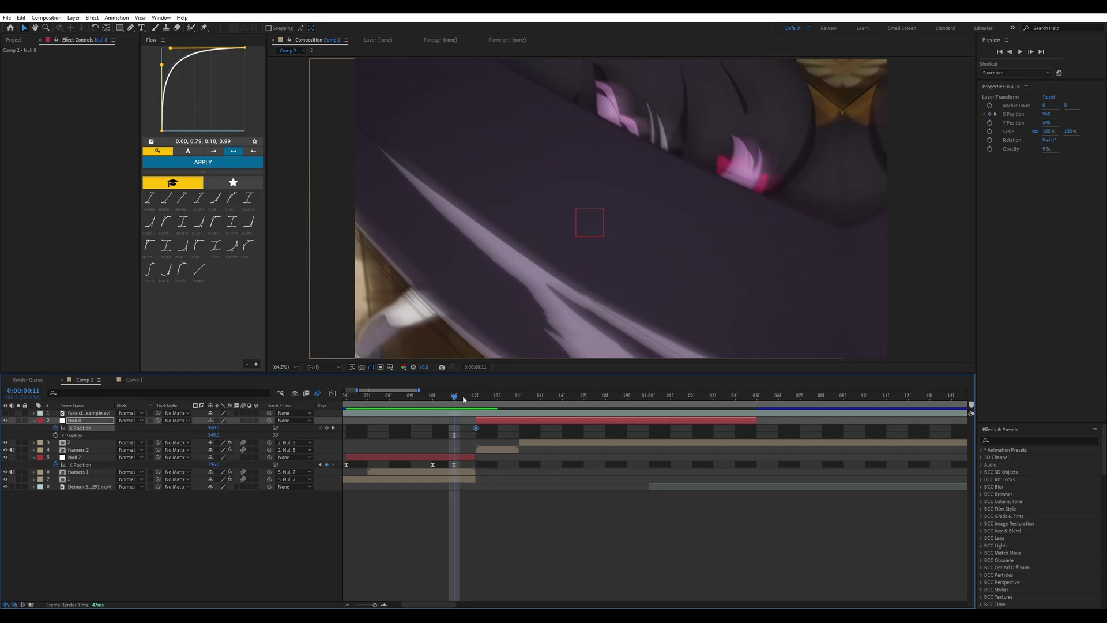
pyautogui.click(474, 397)
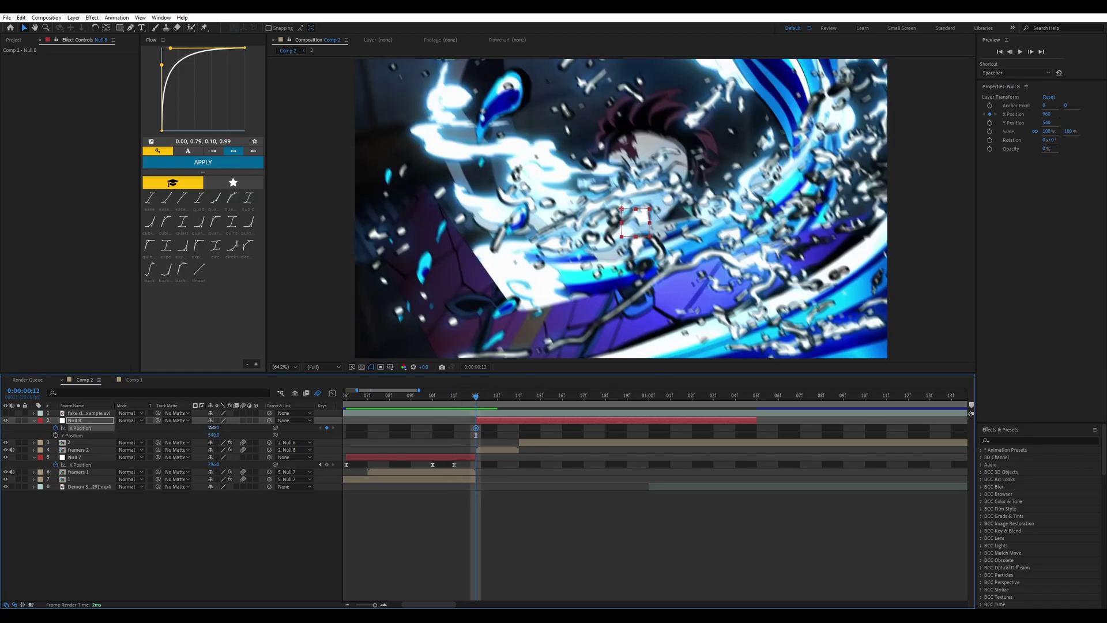
pyautogui.moveTo(213, 431); pyautogui.dragTo(175, 421)
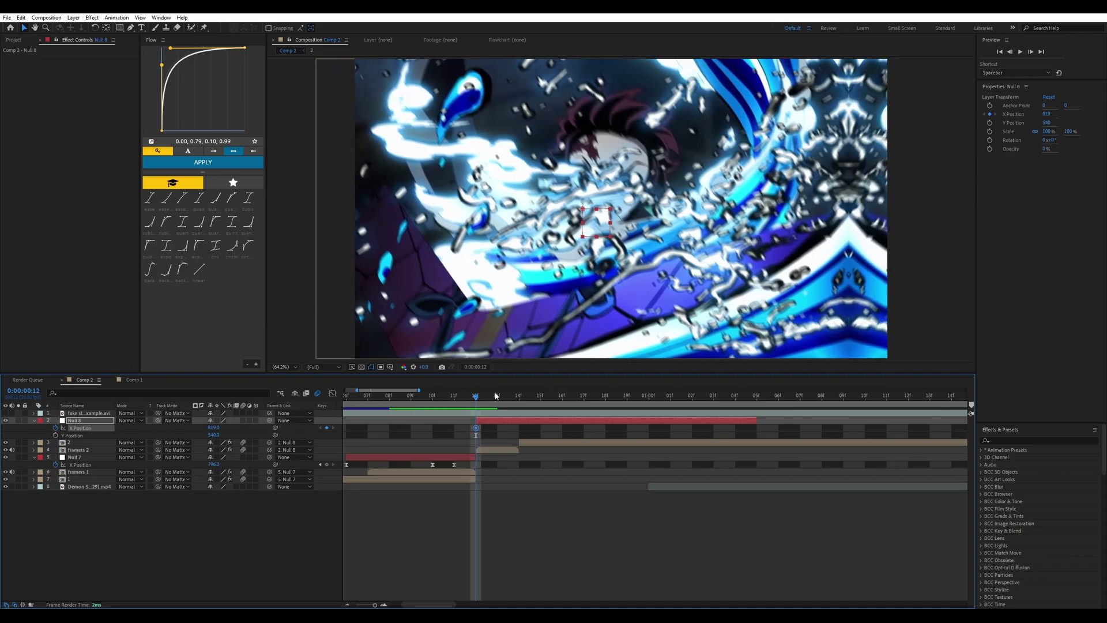
# Keyframe the new null's X Position at 1090 on frame 13 and 874 on frame 14
pyautogui.press('pagedown')
pyautogui.moveTo(230, 428); pyautogui.dragTo(334, 434)
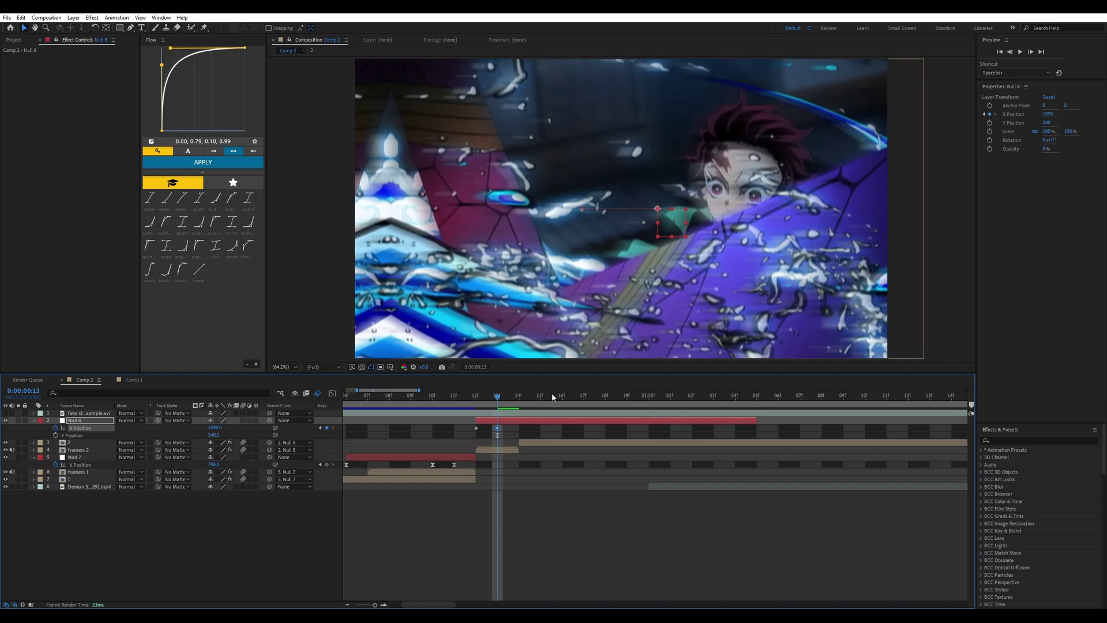
pyautogui.click(518, 399)
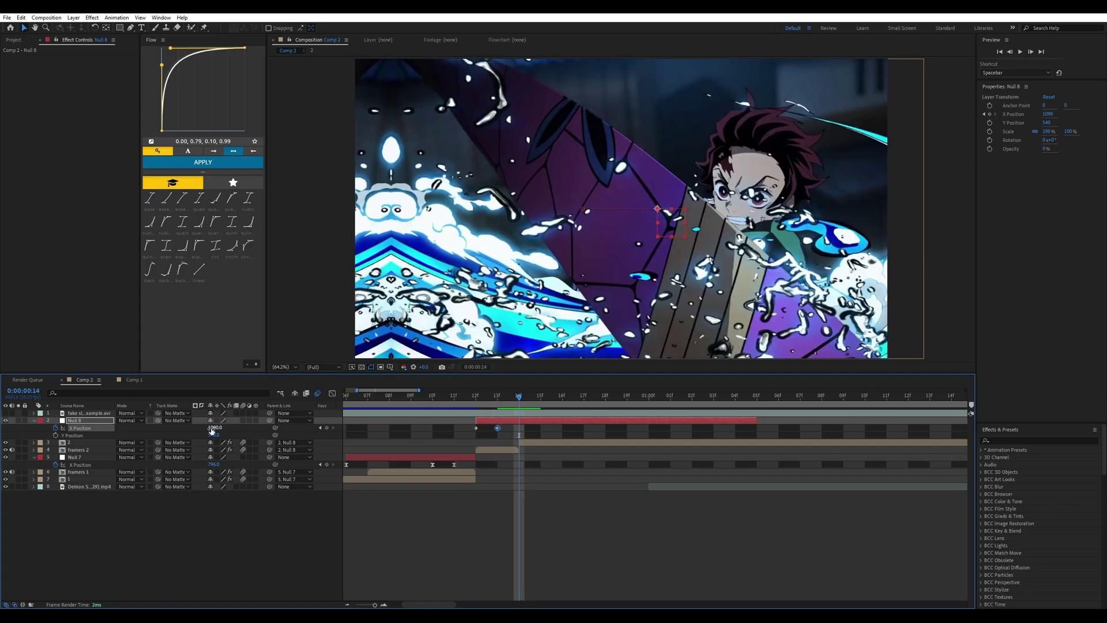
pyautogui.moveTo(214, 427); pyautogui.dragTo(133, 441)
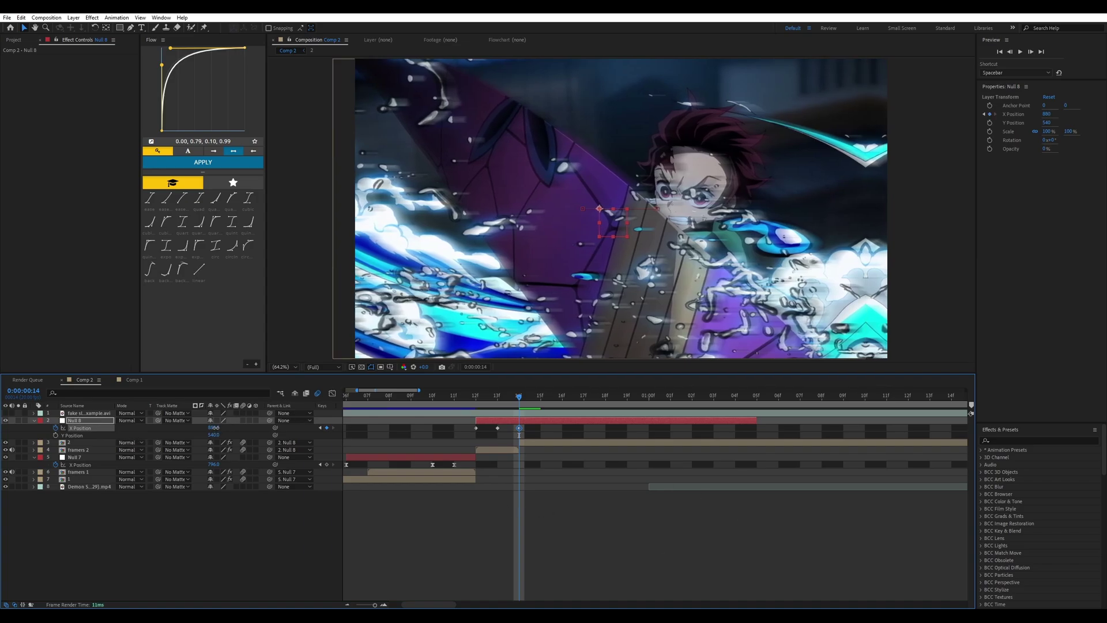
pyautogui.moveTo(214, 427); pyautogui.dragTo(212, 427)
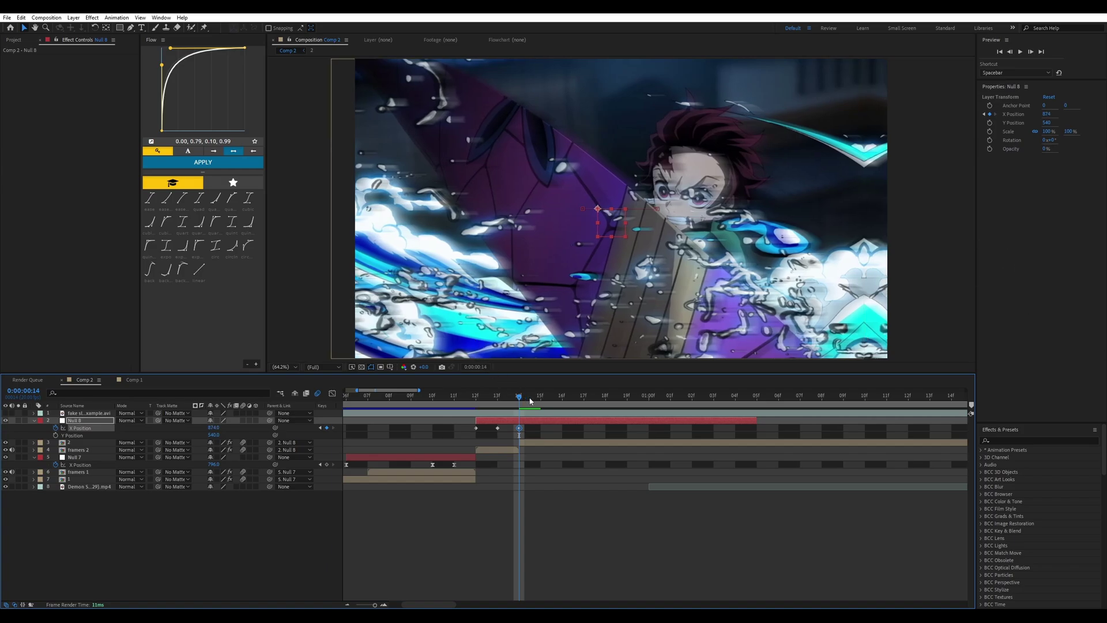
# Extend the new null's end to 0:00:01:06 and reset its X Position at that time
pyautogui.moveTo(524, 396); pyautogui.dragTo(778, 421)
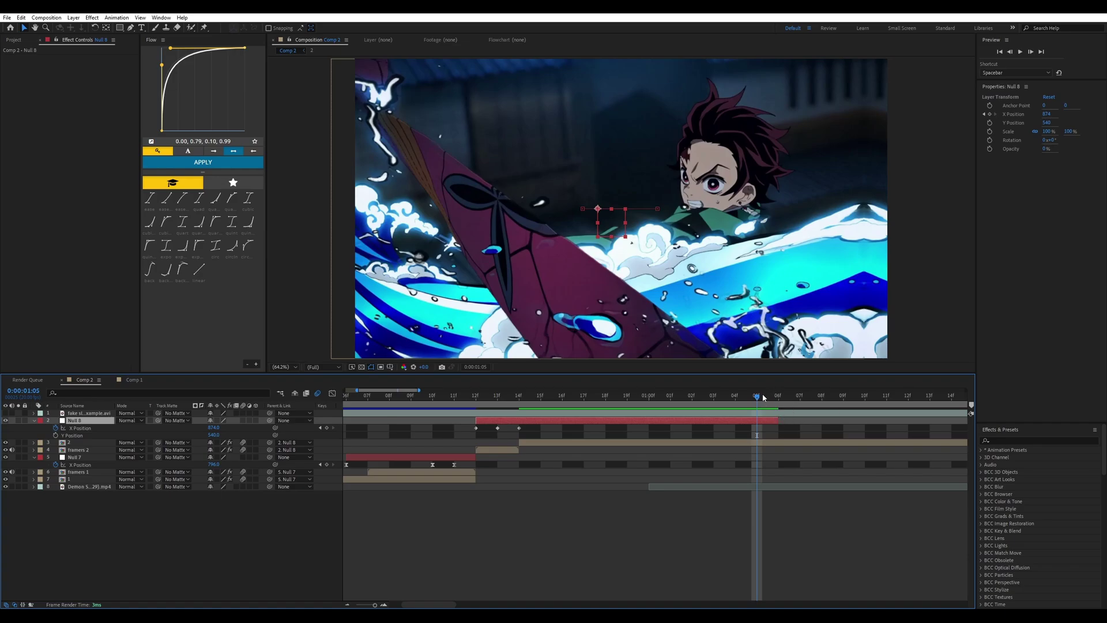
pyautogui.press('pagedown')
pyautogui.rightClick(215, 432)
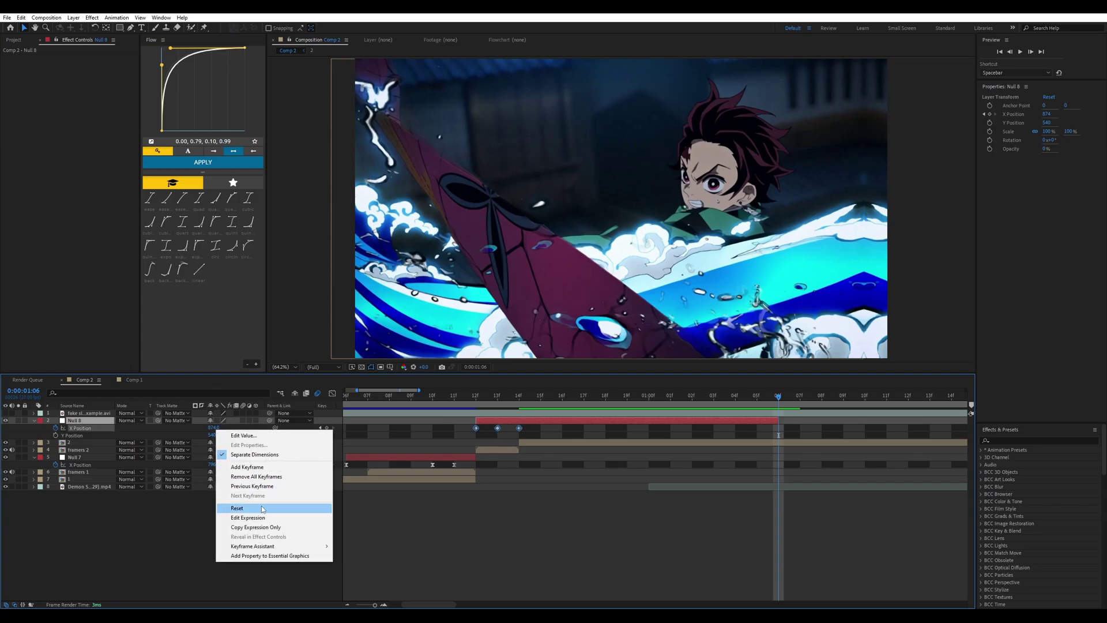
pyautogui.click(251, 508)
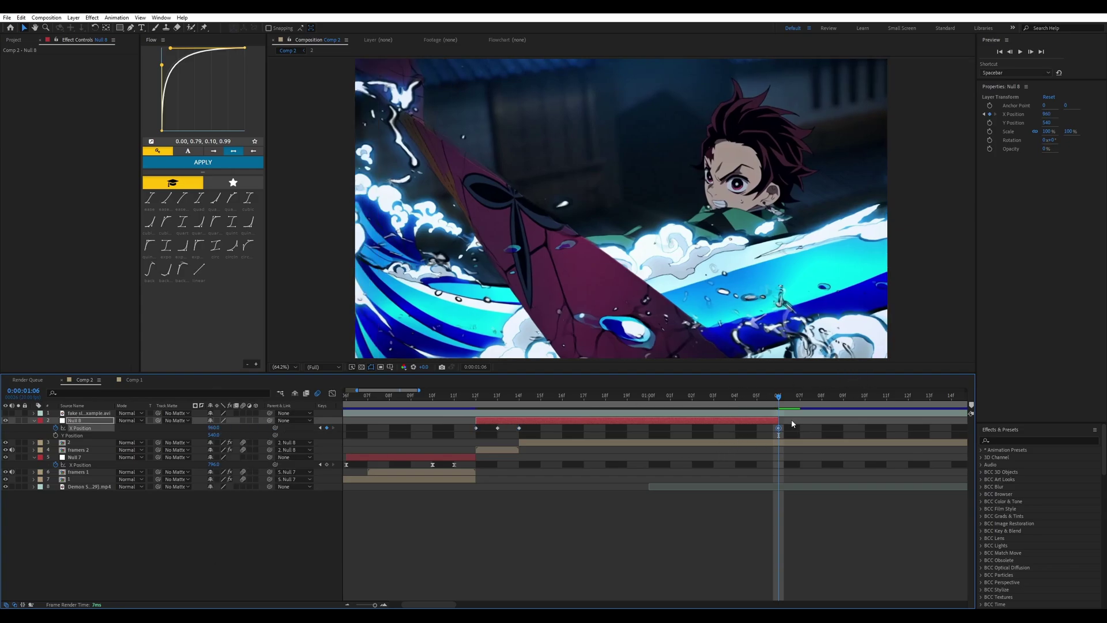
# Ease the last two X Position keyframes, reshape their value curve to start steeply and end slowly, and scrub through the movement
pyautogui.moveTo(797, 425); pyautogui.dragTo(515, 434)
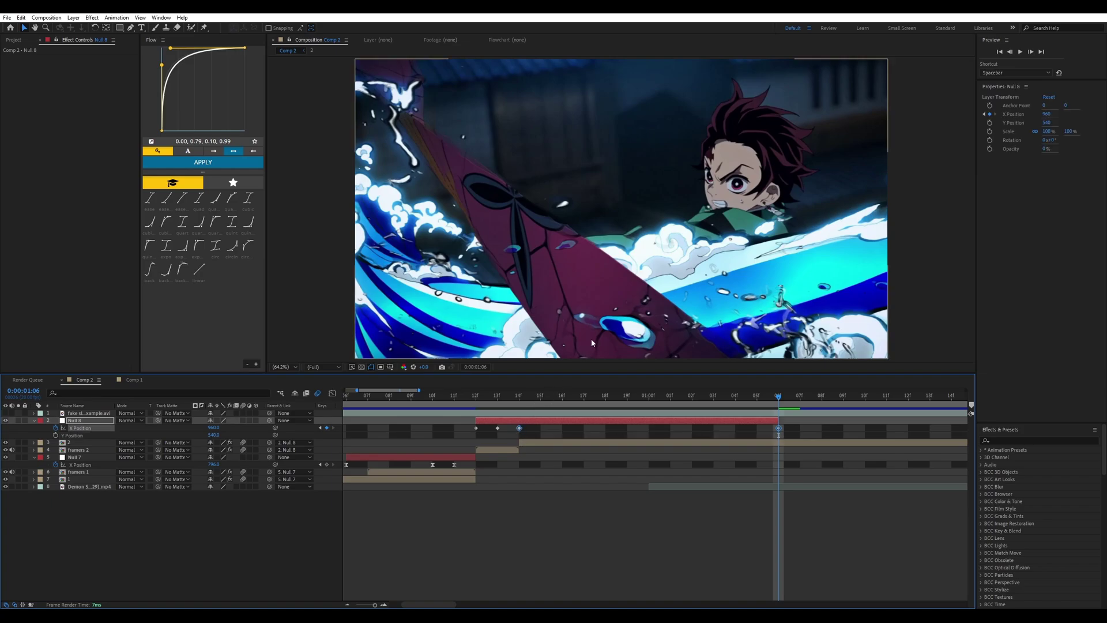
pyautogui.click(334, 394)
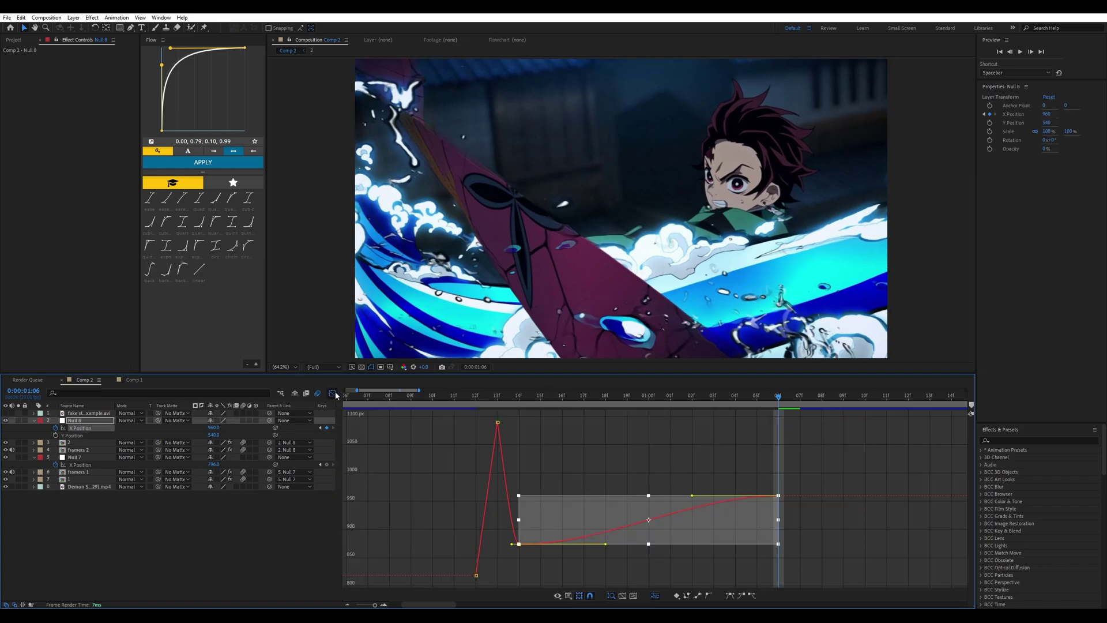
pyautogui.click(519, 543)
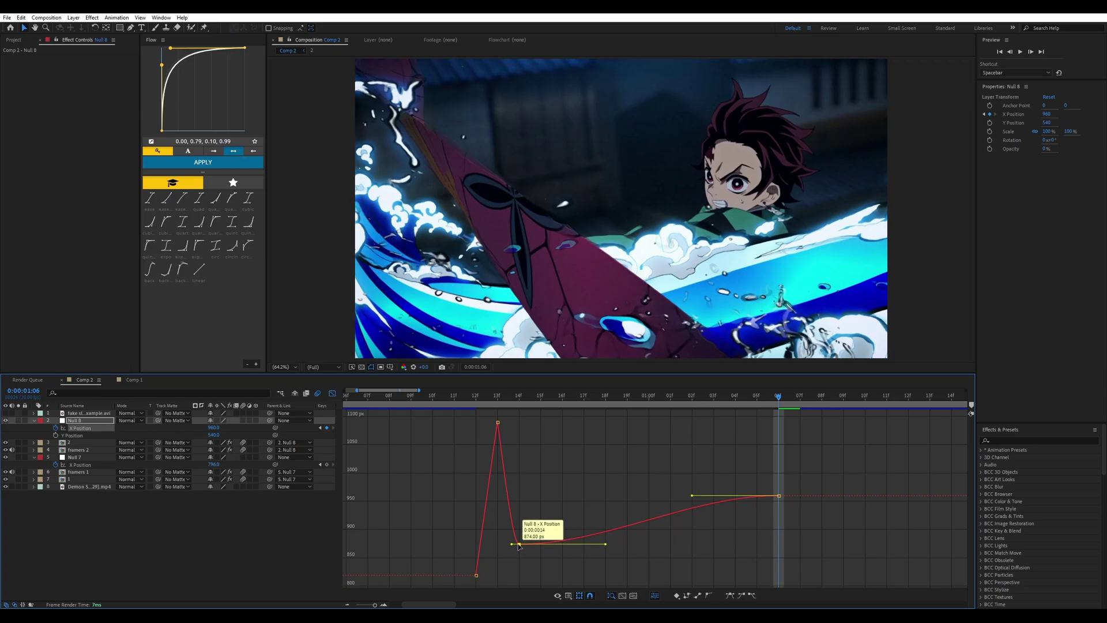
pyautogui.moveTo(606, 544); pyautogui.dragTo(524, 512)
pyautogui.moveTo(692, 497); pyautogui.dragTo(536, 495)
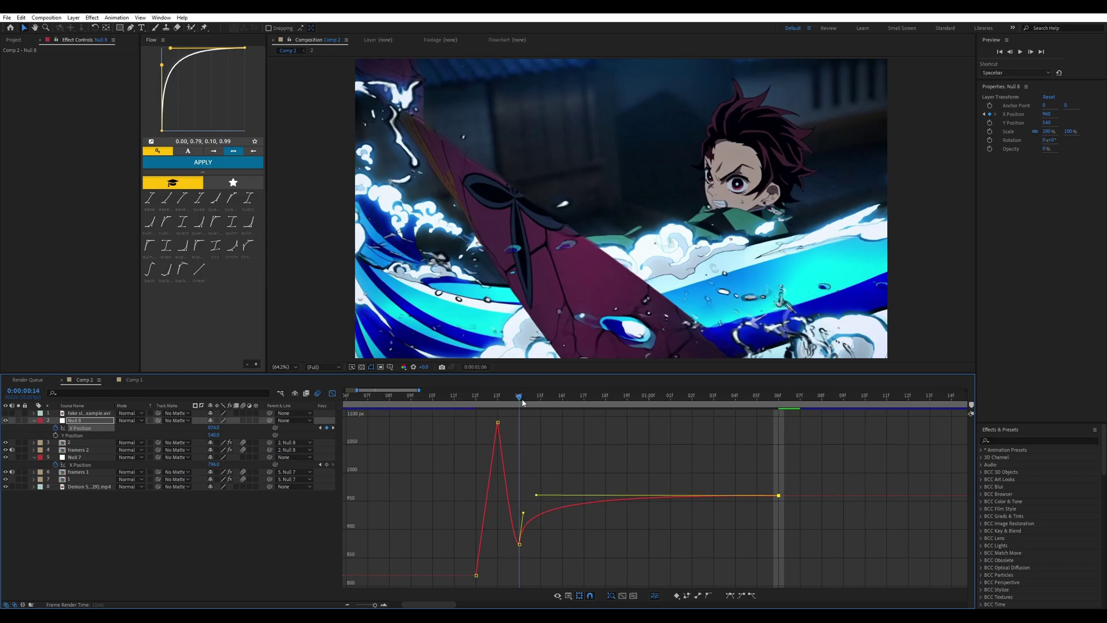
pyautogui.click(522, 400)
pyautogui.moveTo(526, 402); pyautogui.dragTo(320, 410)
pyautogui.click(332, 393)
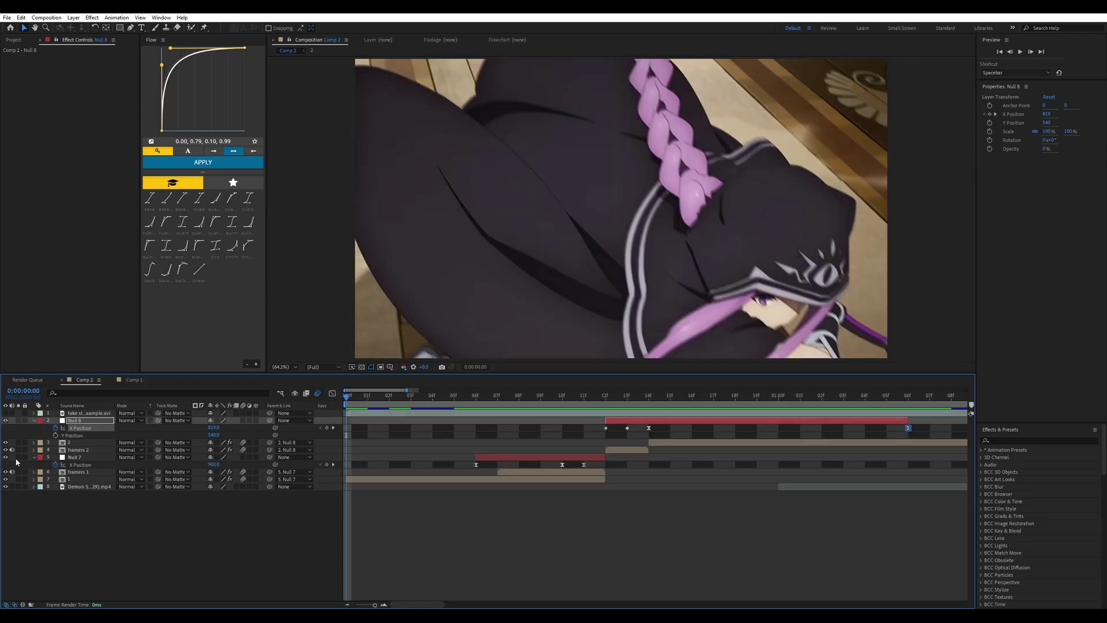
# Collapse both nulls' properties and play the whole transition from the start
pyautogui.click(33, 457)
pyautogui.click(33, 420)
pyautogui.press('space')
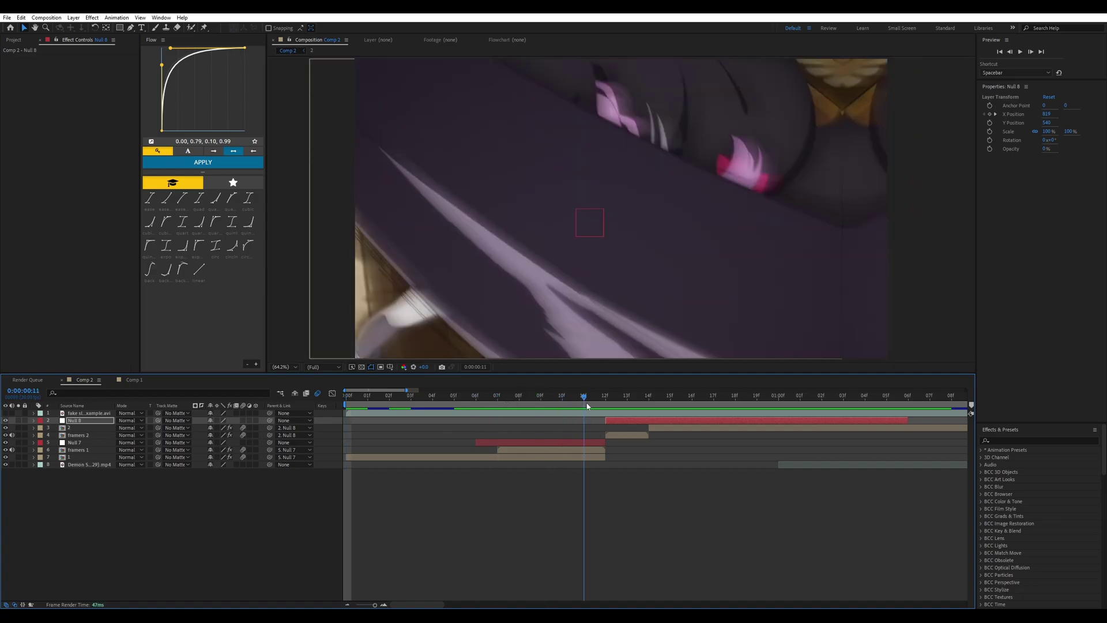
pyautogui.moveTo(776, 402); pyautogui.dragTo(202, 469)
pyautogui.click(347, 604)
pyautogui.press('space')
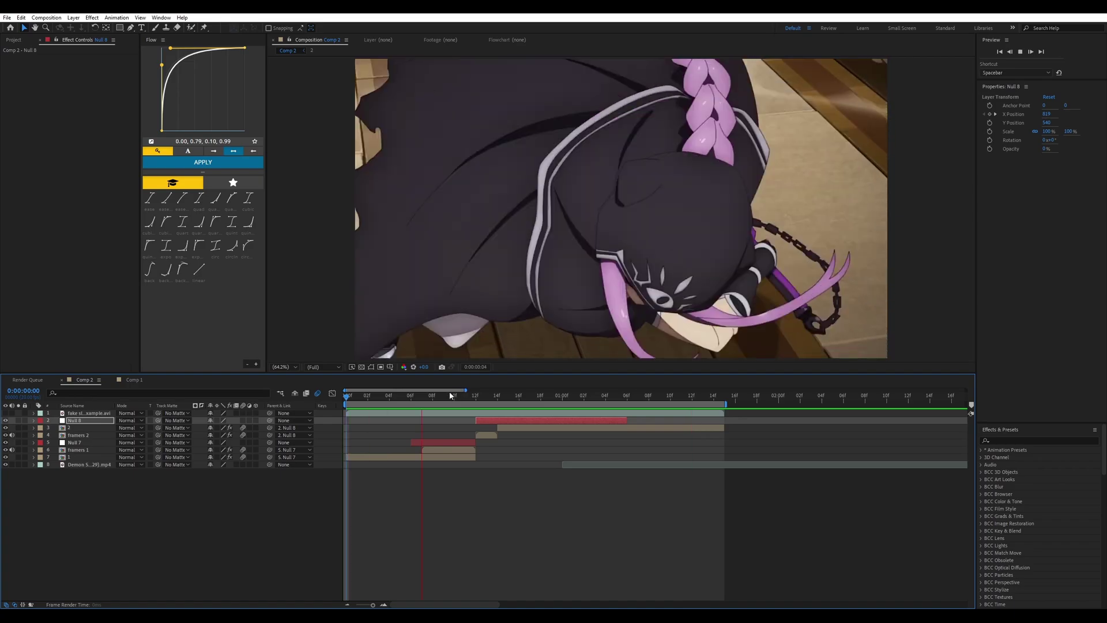
# Add an adjustment layer above the first null and trim its start to frame 10
pyautogui.moveTo(421, 398); pyautogui.dragTo(454, 396)
pyautogui.click(383, 605)
pyautogui.click(455, 443)
pyautogui.hotkey('ctrl', 'alt', 'y')
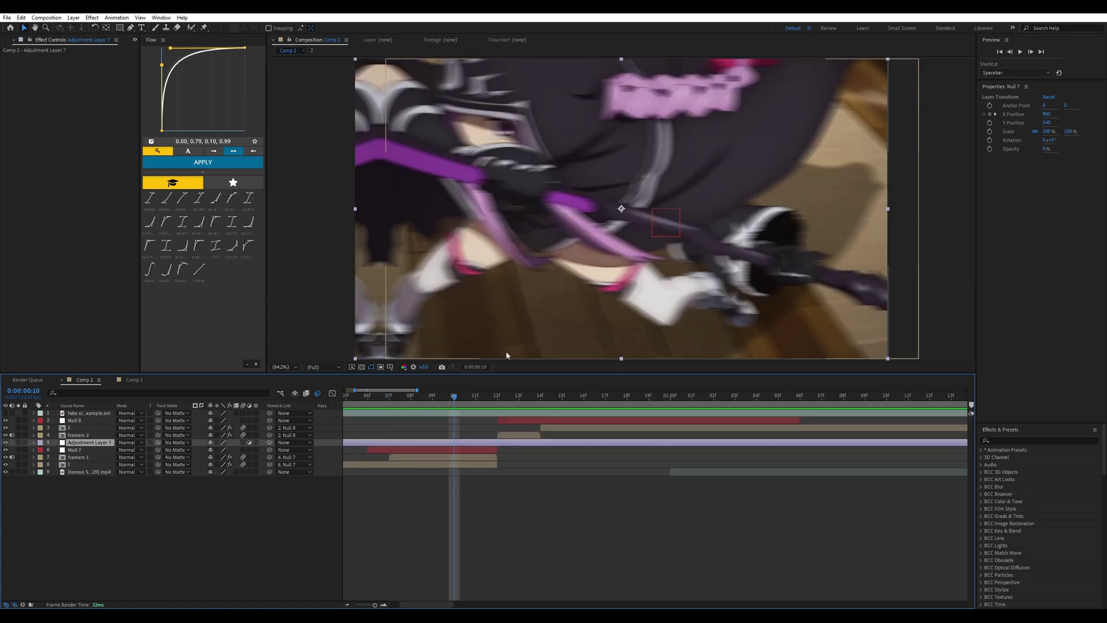
pyautogui.hotkey('ctrl', 'shift', 'd')
pyautogui.click(435, 450)
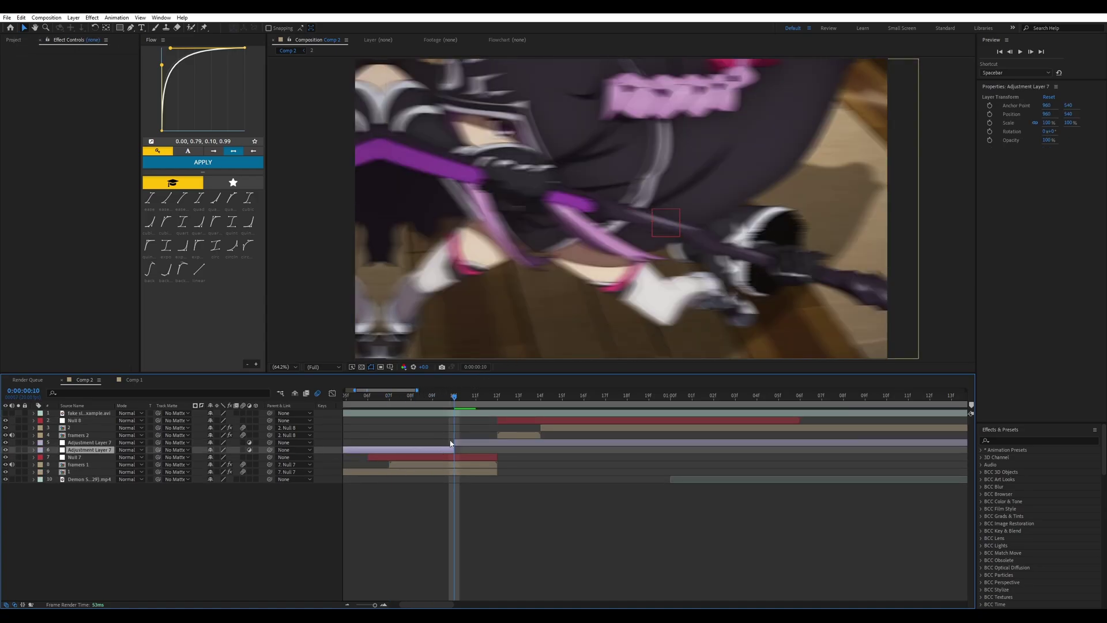
pyautogui.press('Delete')
# Trim the adjustment layer's end to frame 12 and split it at frame 11
pyautogui.press('pagedown')
pyautogui.press('pagedown')
pyautogui.click(487, 443)
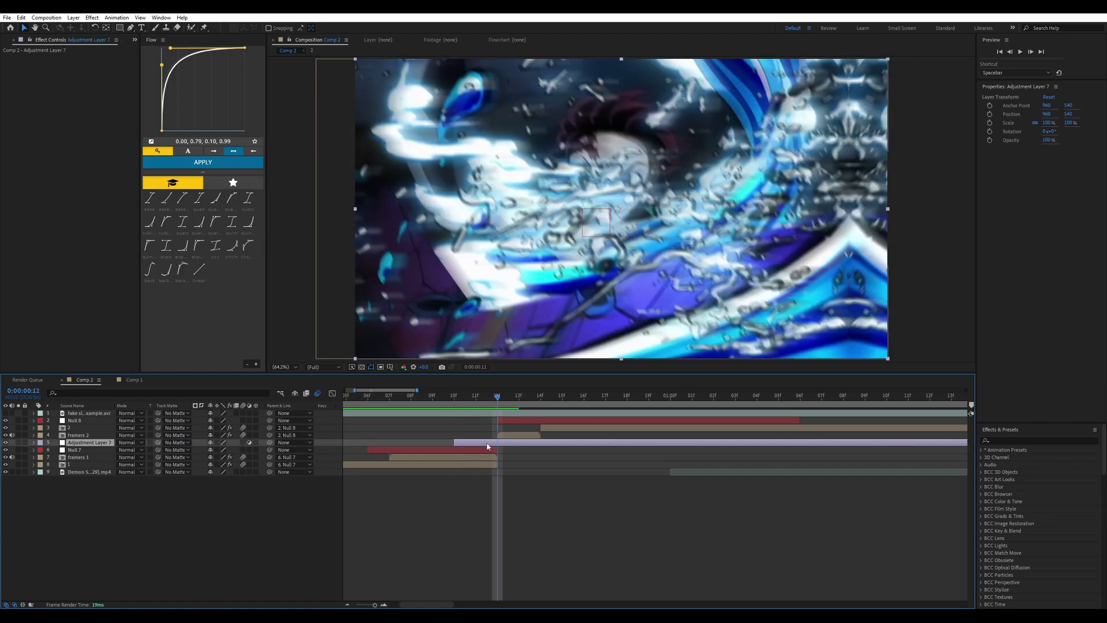
pyautogui.hotkey('alt', ']')
pyautogui.press('F2')
pyautogui.press('pageup')
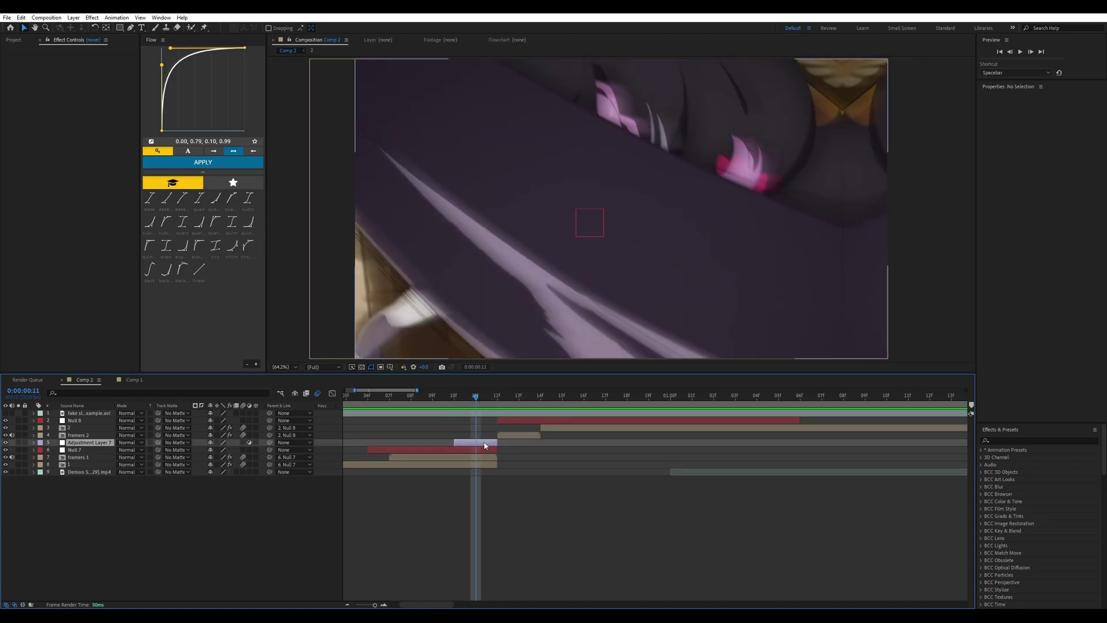
pyautogui.click(484, 445)
pyautogui.hotkey('ctrl', 'shift', 'd')
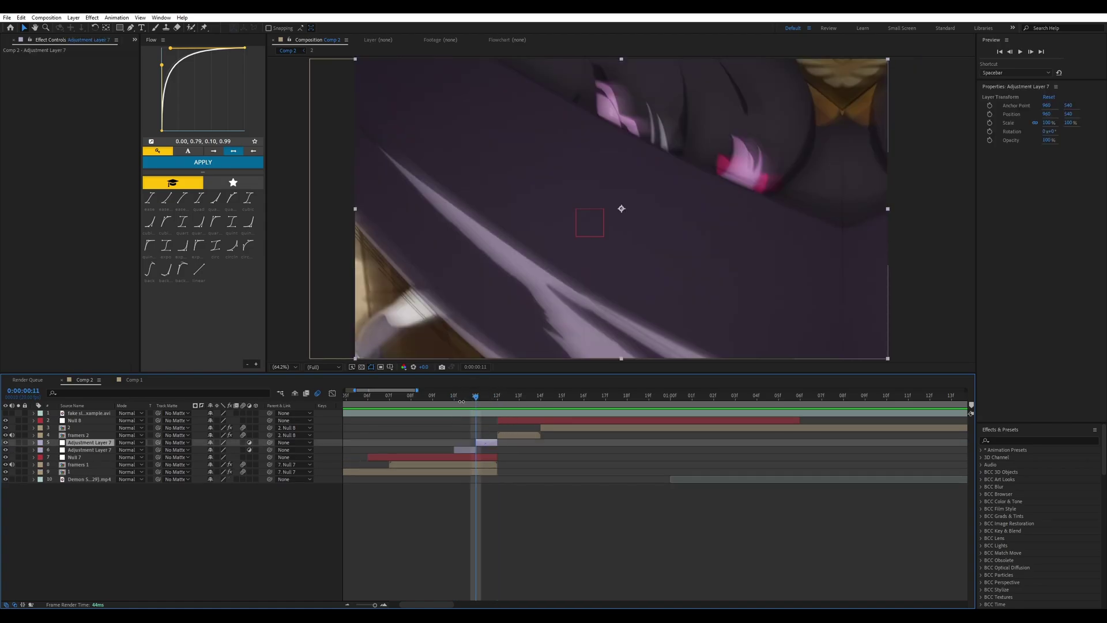
# Add Brightness & Contrast to the one-frame adjustment layer at frame 10 and set its contrast to 60
pyautogui.moveTo(467, 399); pyautogui.dragTo(454, 400)
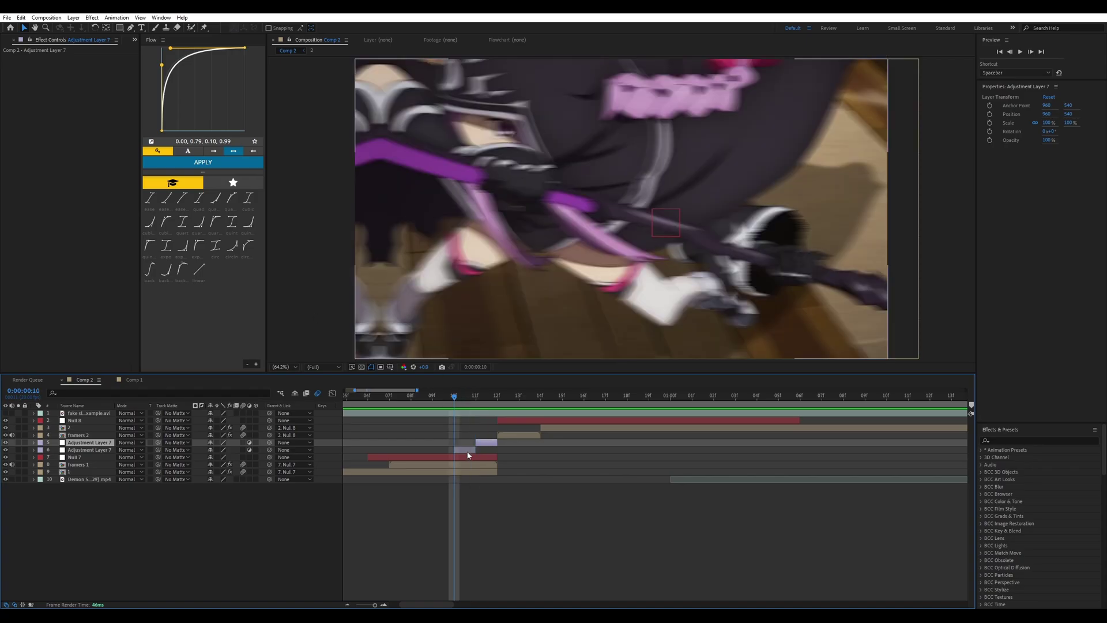
pyautogui.click(467, 451)
pyautogui.hotkey('ctrl', 'space')
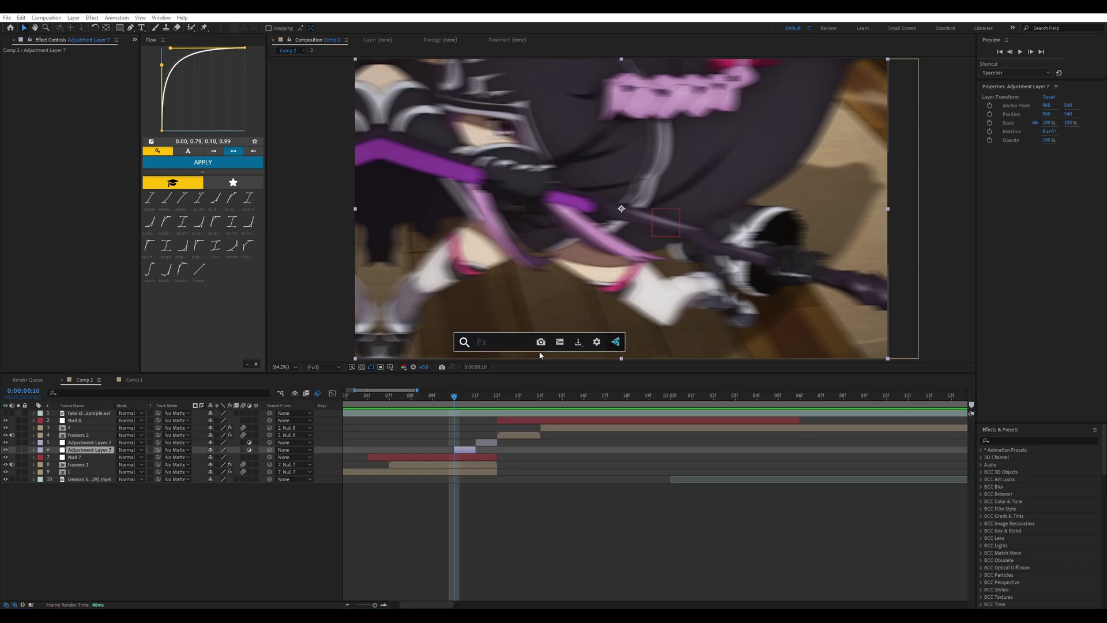
pyautogui.write('bright')
pyautogui.press('Return')
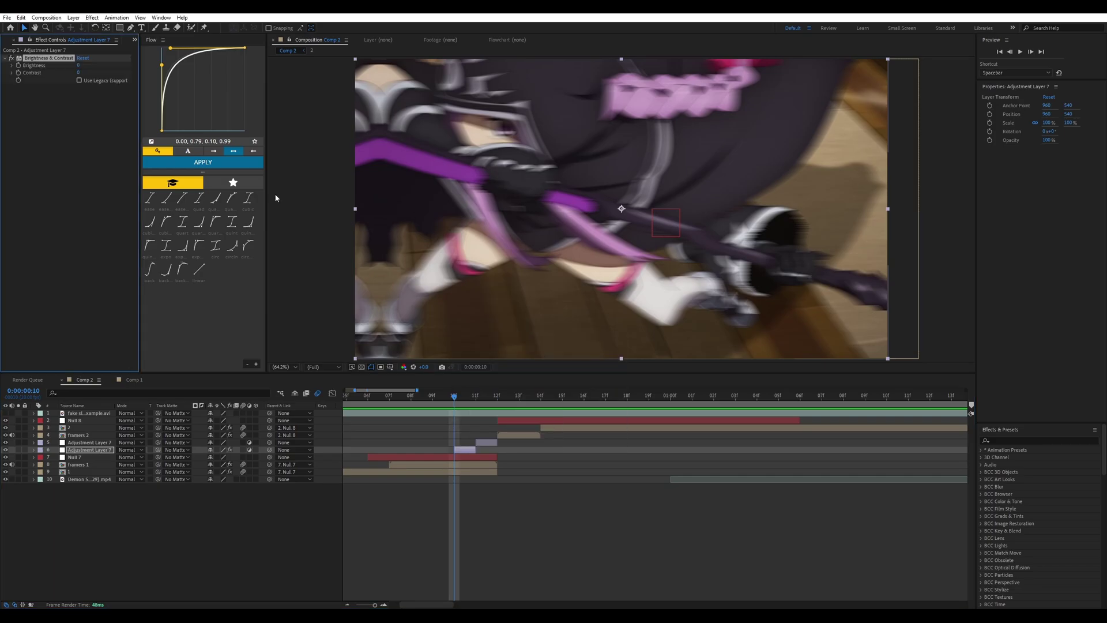
pyautogui.click(80, 74)
pyautogui.write('60')
pyautogui.press('Return')
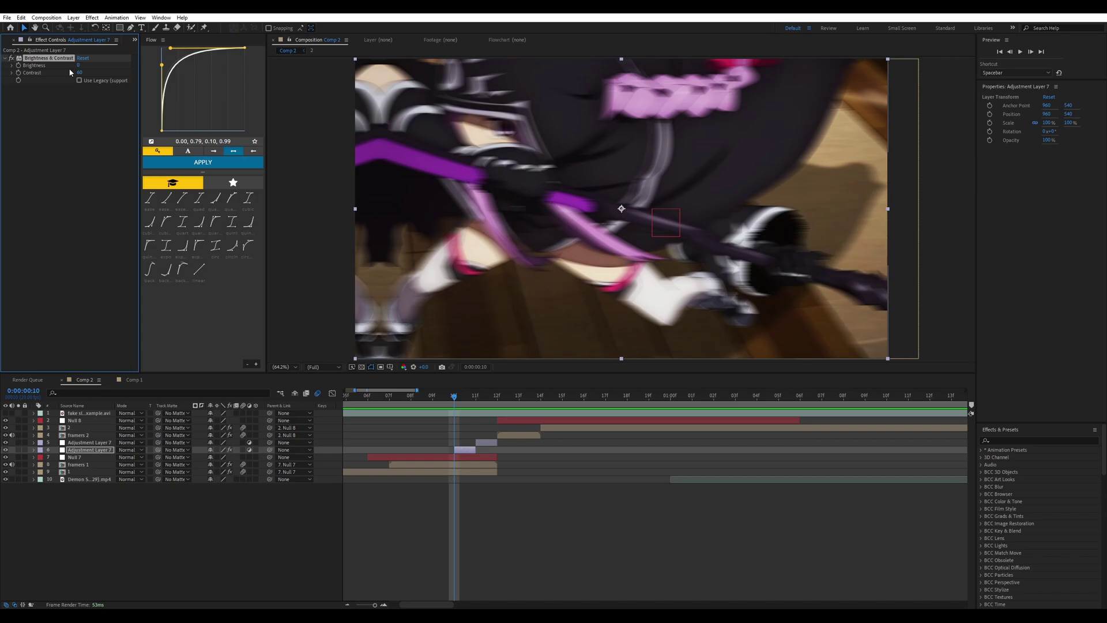
# Add the S_HalfTone effect to the same adjustment layer and set its dots frequency to 200
pyautogui.hotkey('ctrl', 'space')
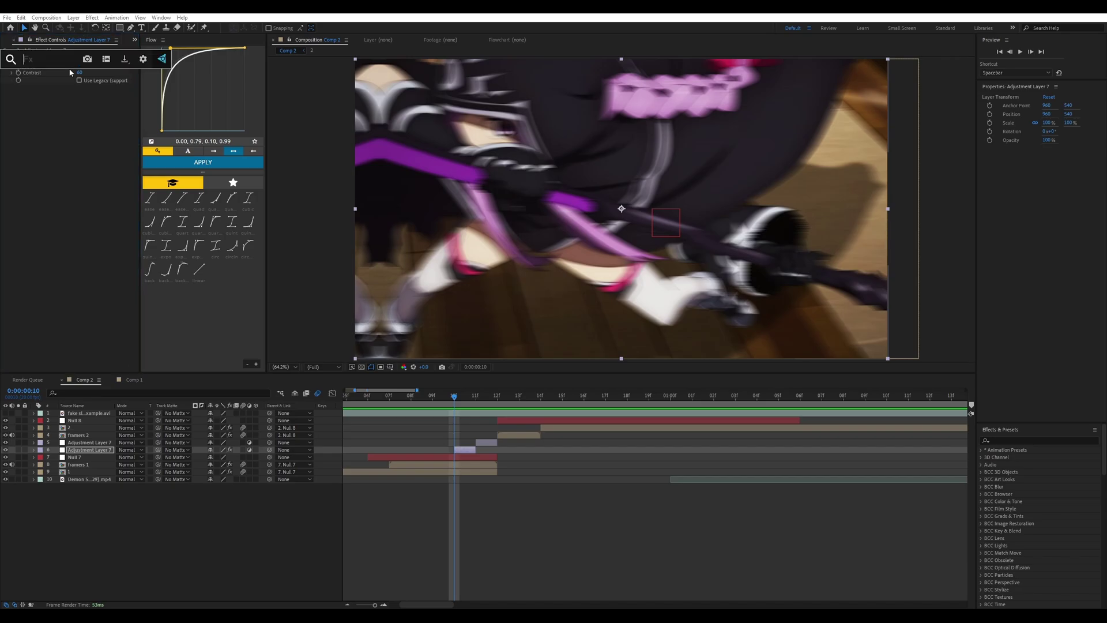
pyautogui.write('hla')
pyautogui.press('BackSpace')
pyautogui.press('BackSpace')
pyautogui.write('alf')
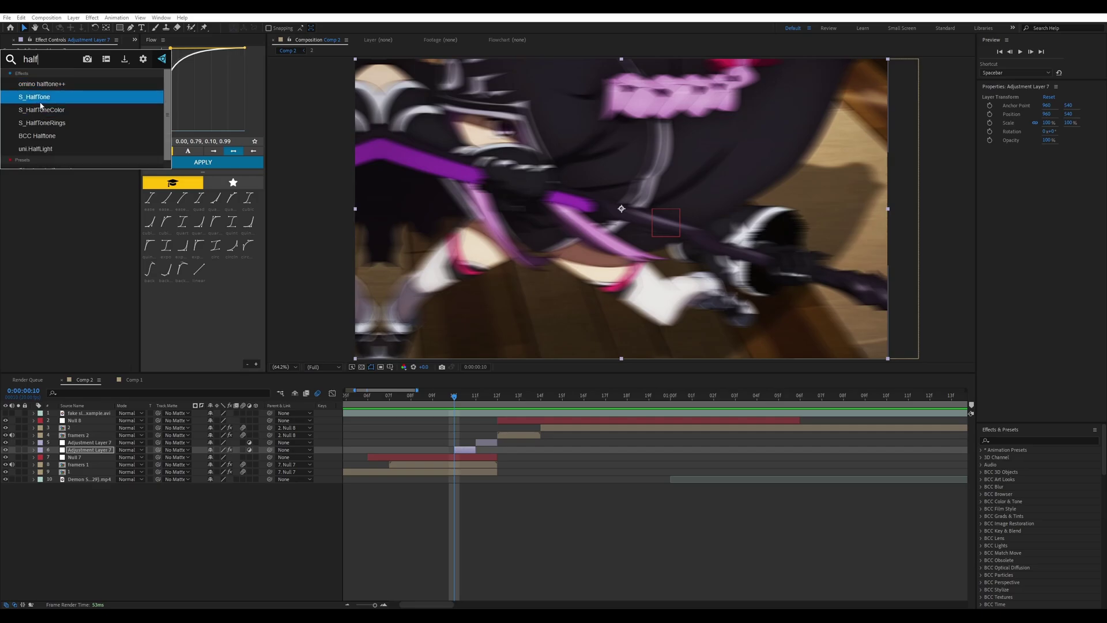
pyautogui.click(41, 105)
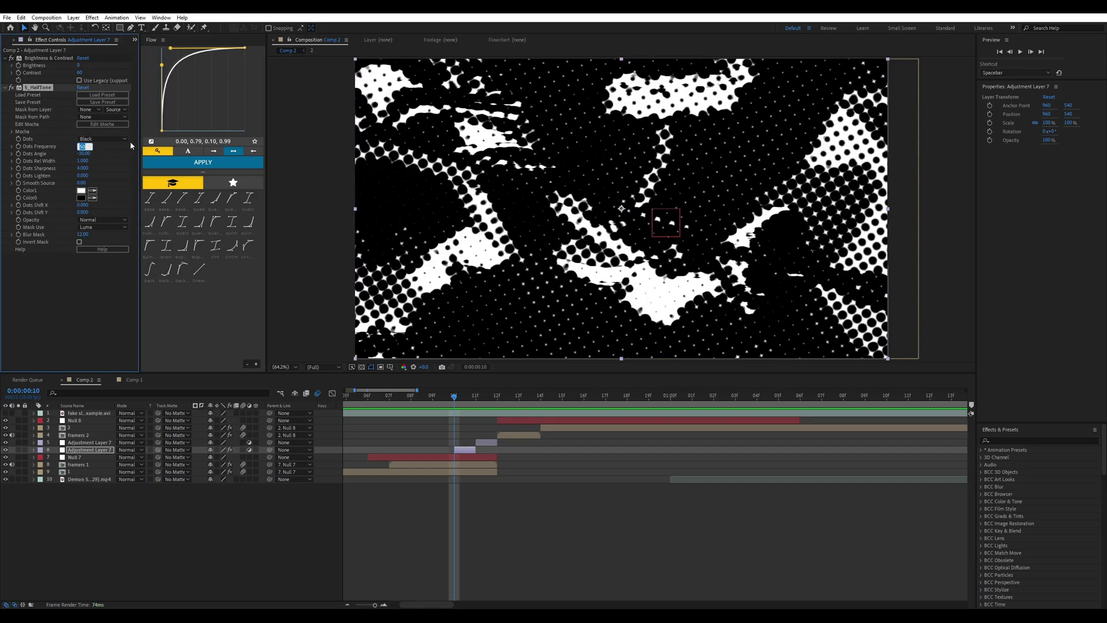
pyautogui.write('200')
pyautogui.press('Return')
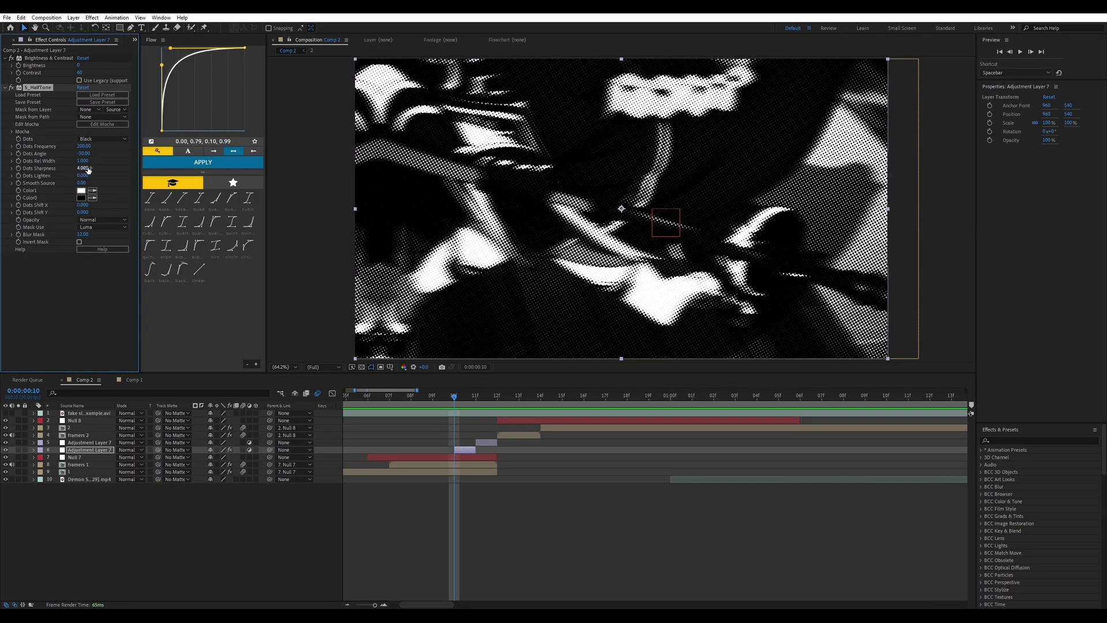
# Set the halftone's dots sharpness to 2 and dots lighten to -0.2, and collapse its settings
pyautogui.click(88, 169)
pyautogui.write('2')
pyautogui.click(82, 273)
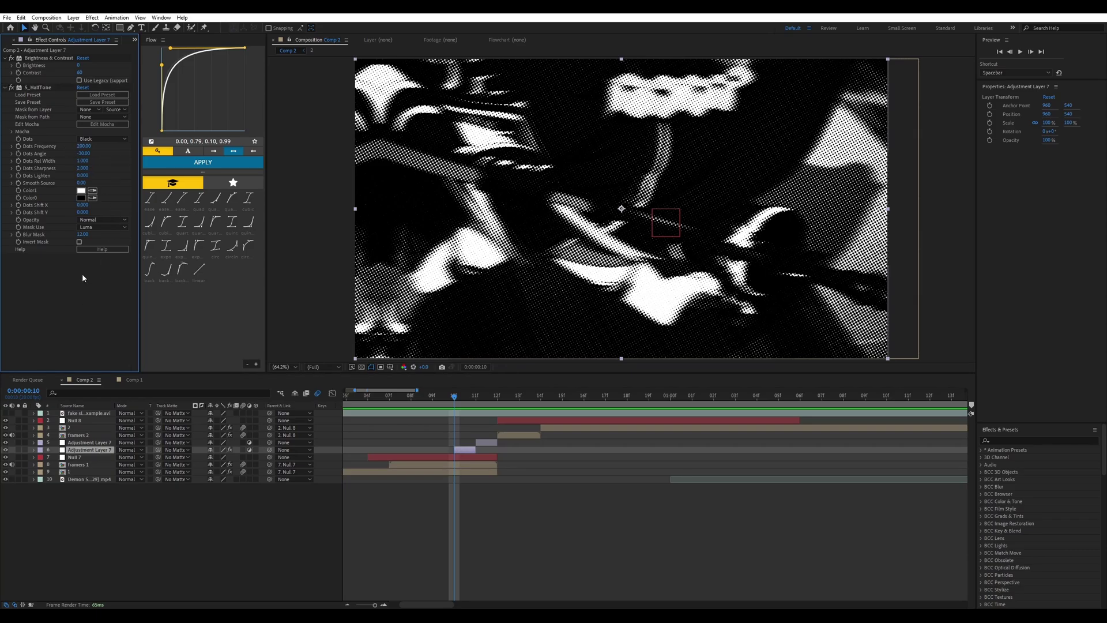
pyautogui.click(85, 176)
pyautogui.write('-0.2')
pyautogui.press('Return')
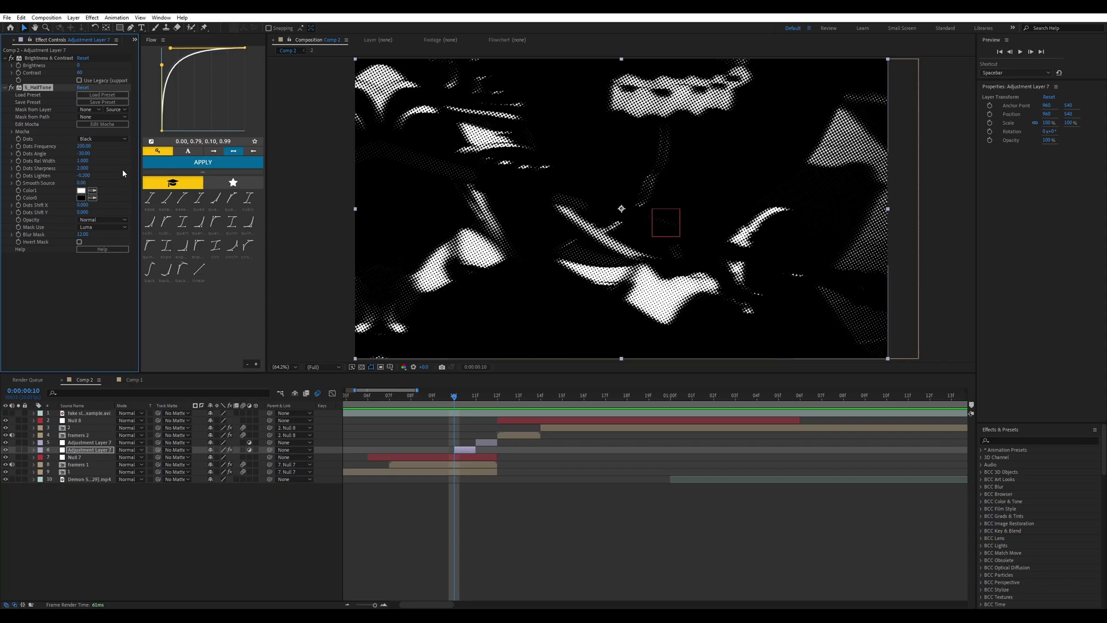
pyautogui.keyDown('ctrl'); pyautogui.click(5, 87); pyautogui.keyUp('ctrl')
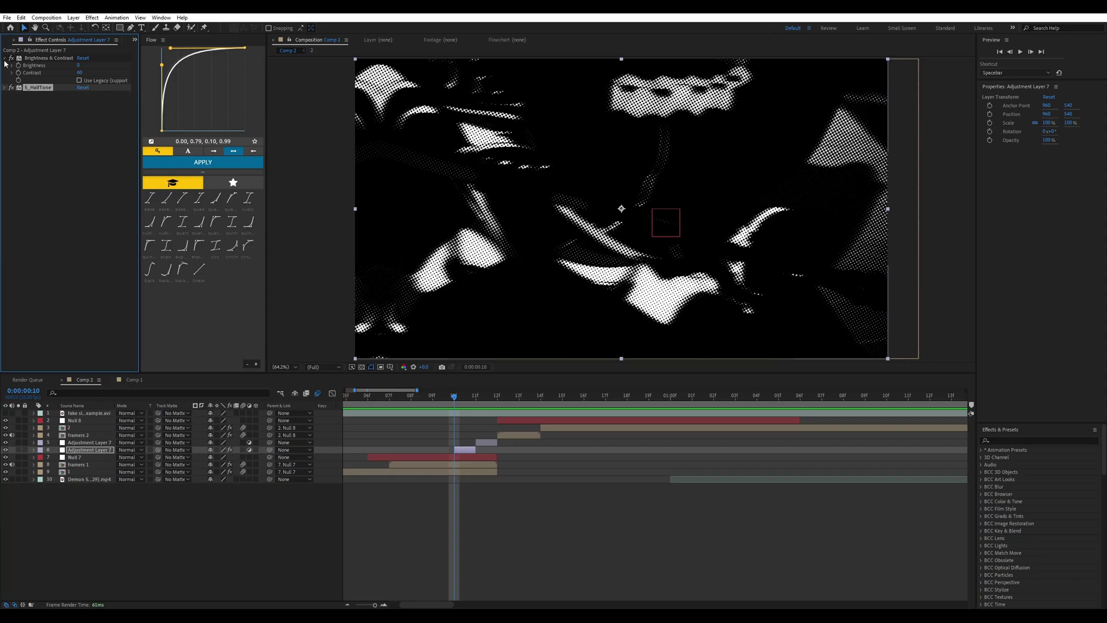
# Add Deep Glow after the halftone effect, set its radius to 60, and collapse its settings
pyautogui.hotkey('ctrl', 'space')
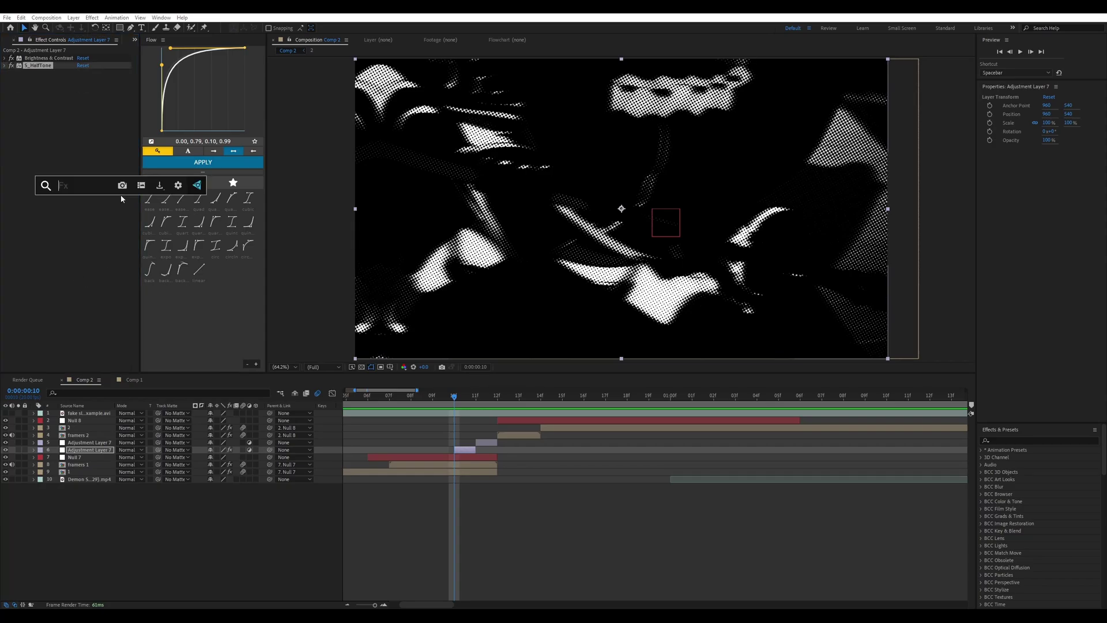
pyautogui.write('deep')
pyautogui.press('Return')
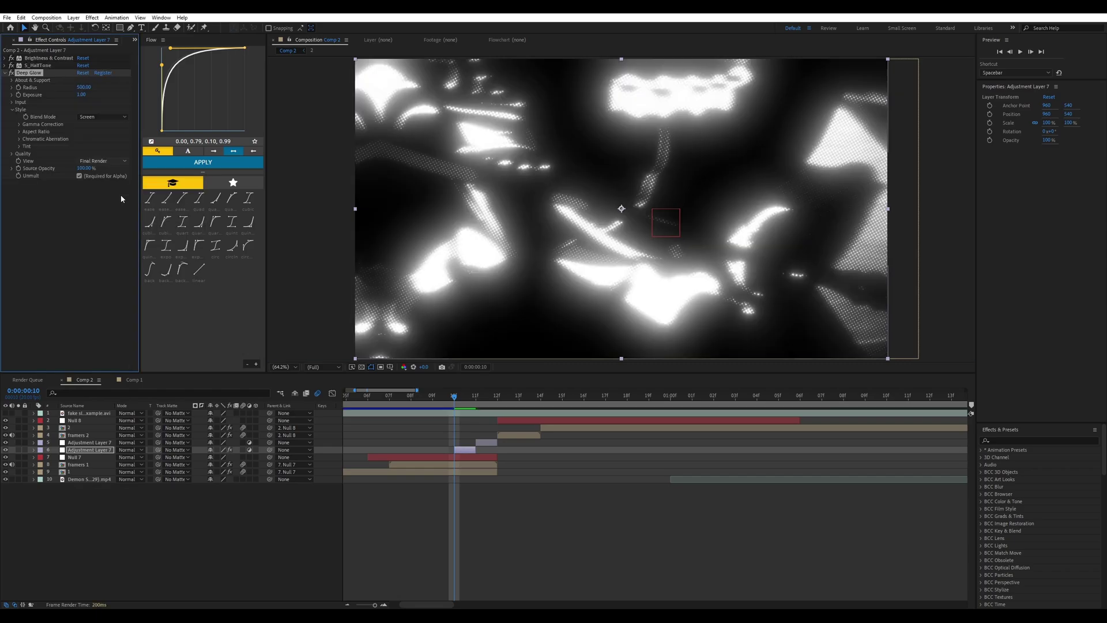
pyautogui.click(84, 87)
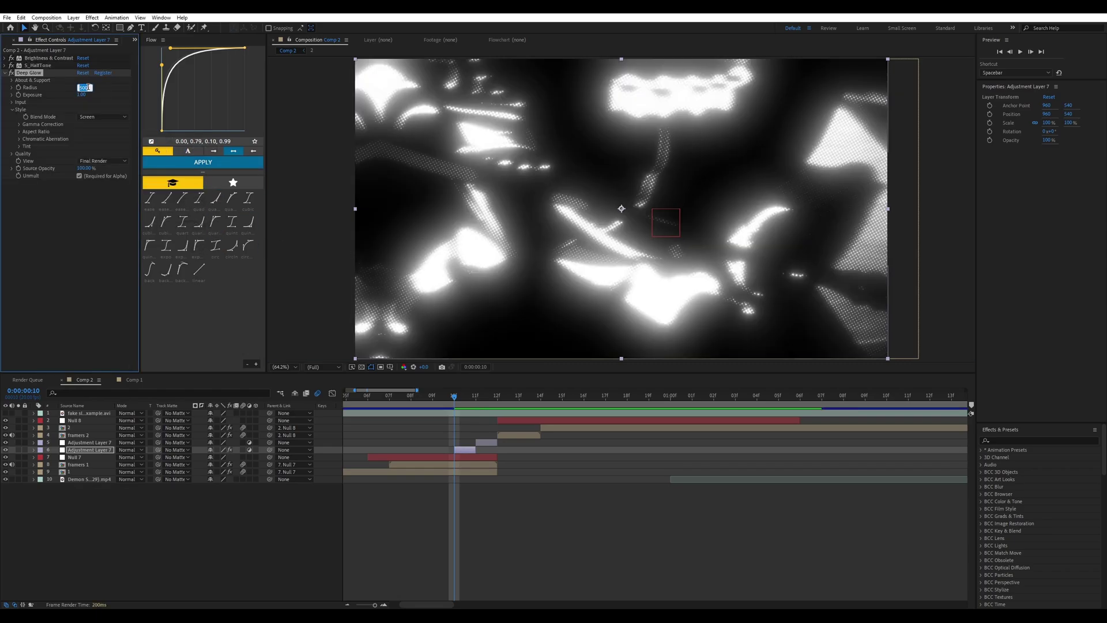
pyautogui.write('60')
pyautogui.press('Return')
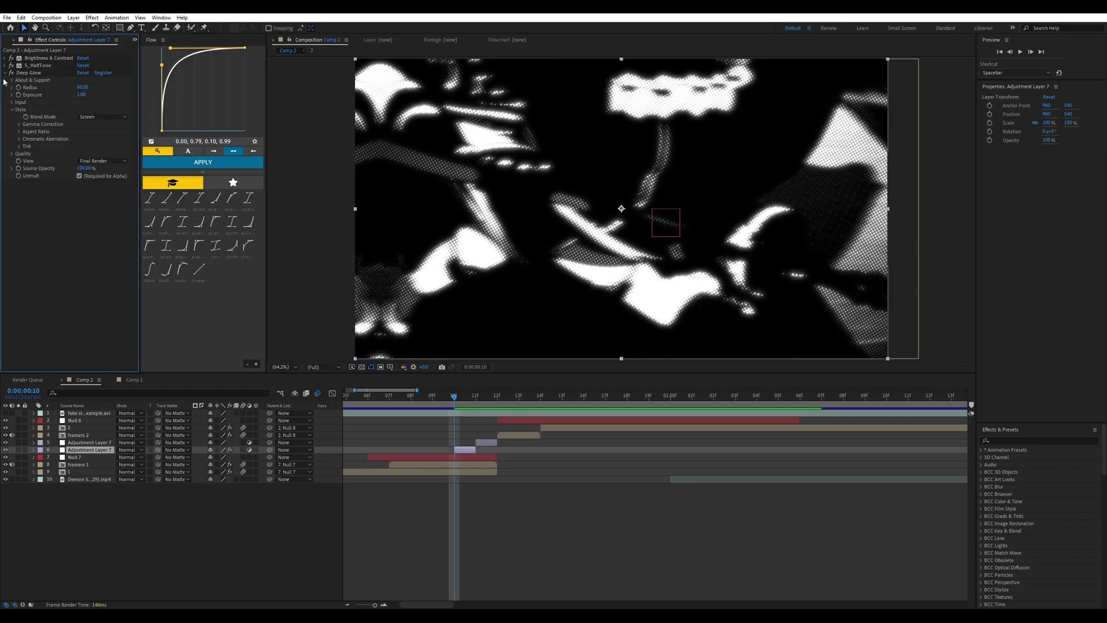
pyautogui.click(4, 74)
# Add uni.Chromatic Aberration to the adjustment layer at frame 11 and set its master distortion to 1.4
pyautogui.click(422, 408)
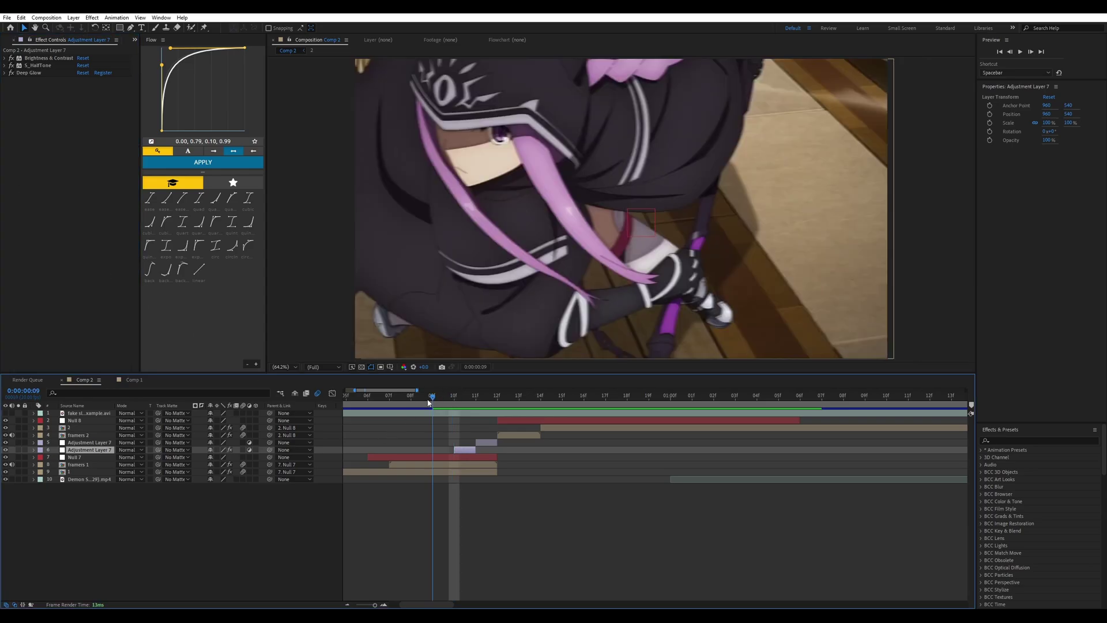
pyautogui.moveTo(423, 408); pyautogui.dragTo(476, 409)
pyautogui.click(483, 443)
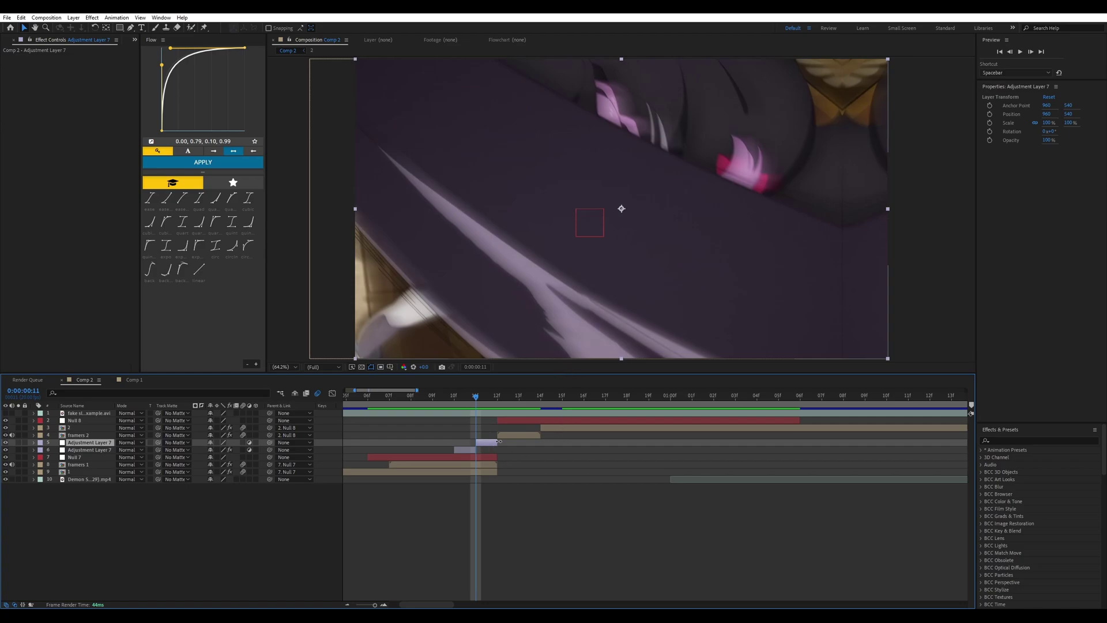
pyautogui.hotkey('ctrl', 'space')
pyautogui.write('uni.chro')
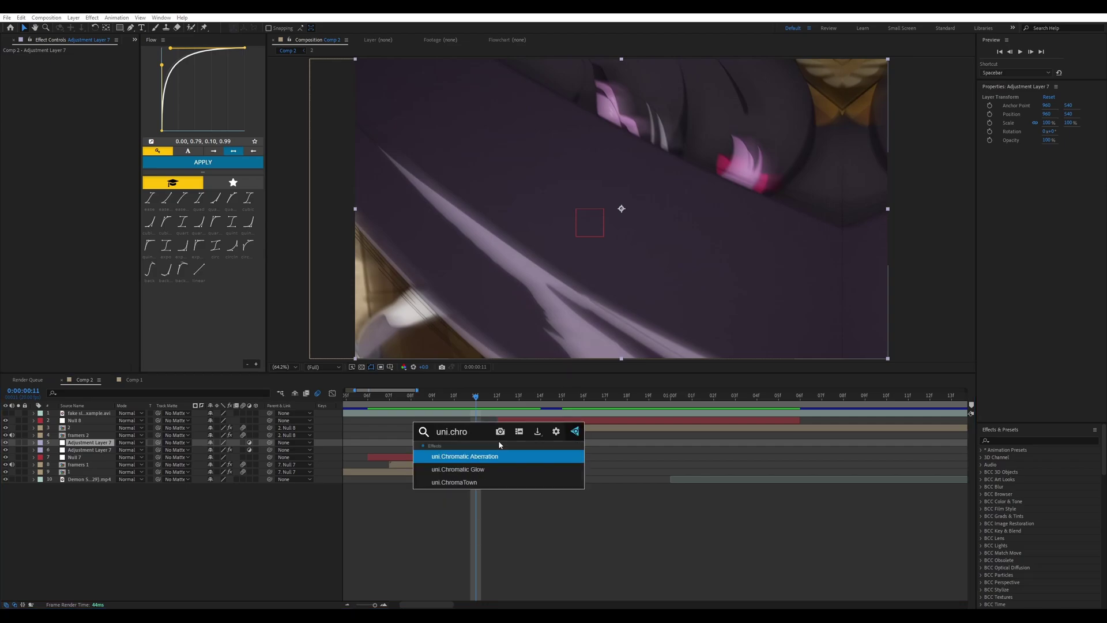
pyautogui.click(505, 455)
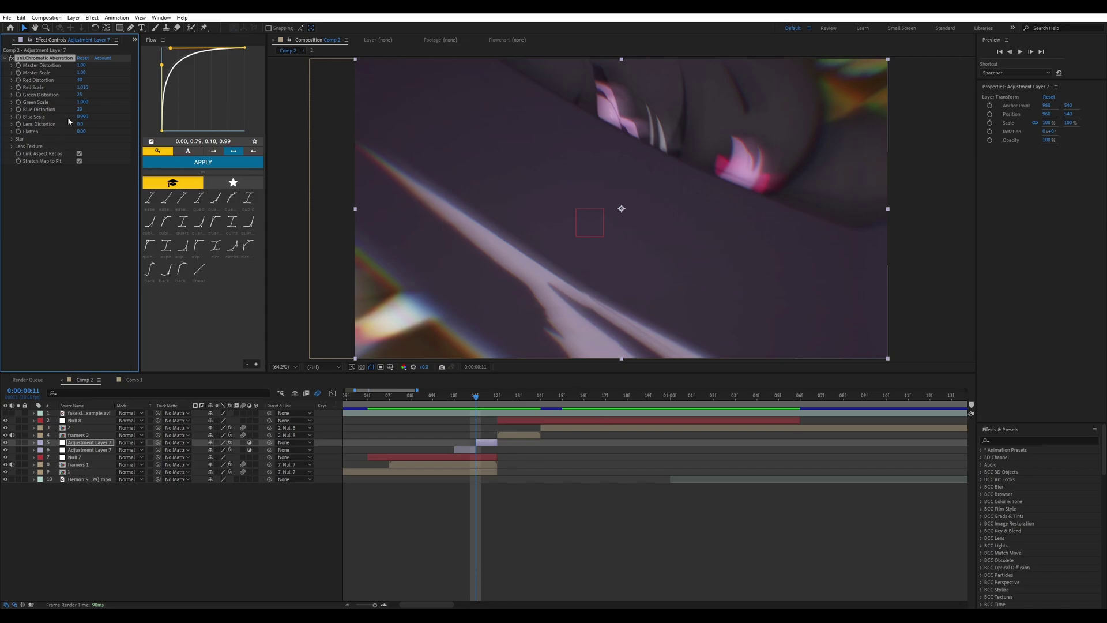
pyautogui.click(82, 65)
pyautogui.write('1.4')
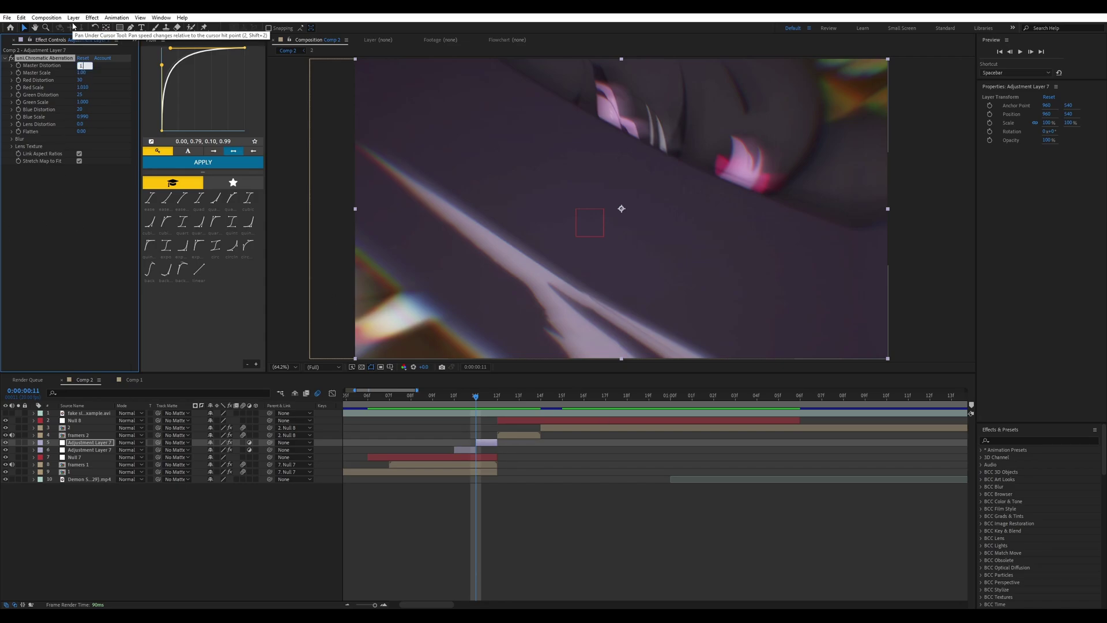
pyautogui.press('Return')
# Add the uni.VHS Transition effect to the frame 11 adjustment layer
pyautogui.hotkey('ctrl', 'space')
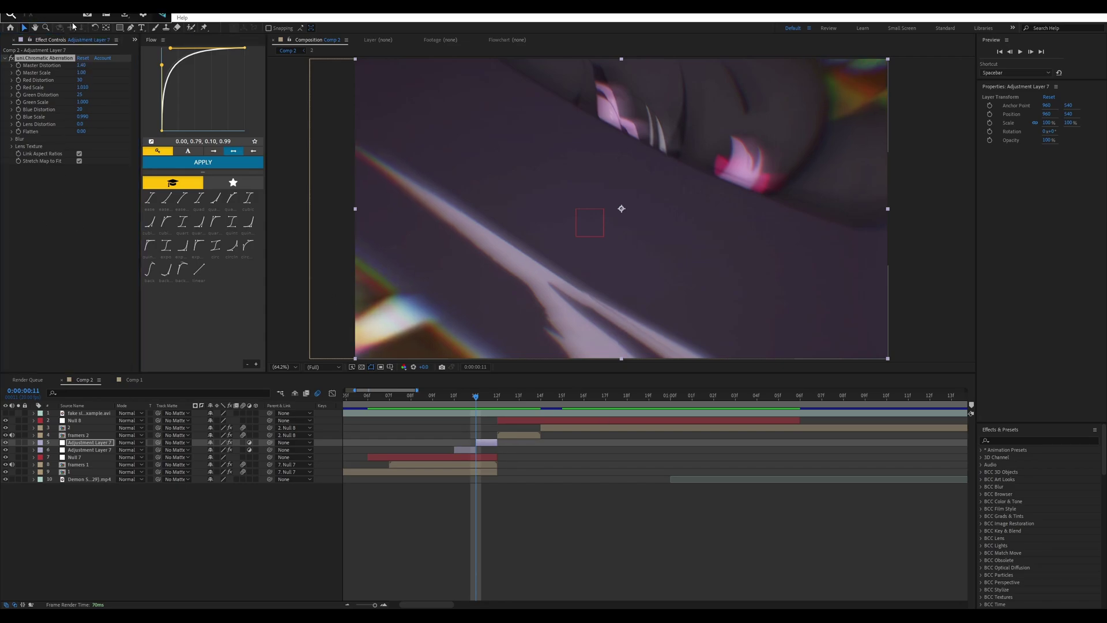
pyautogui.write('uni.')
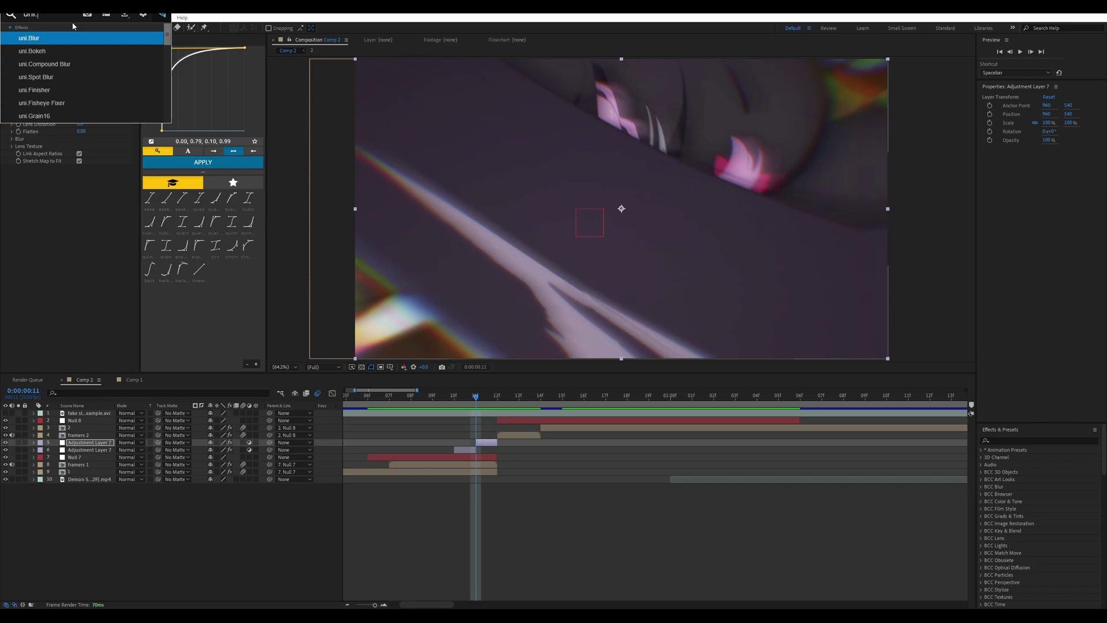
pyautogui.write('vhsu')
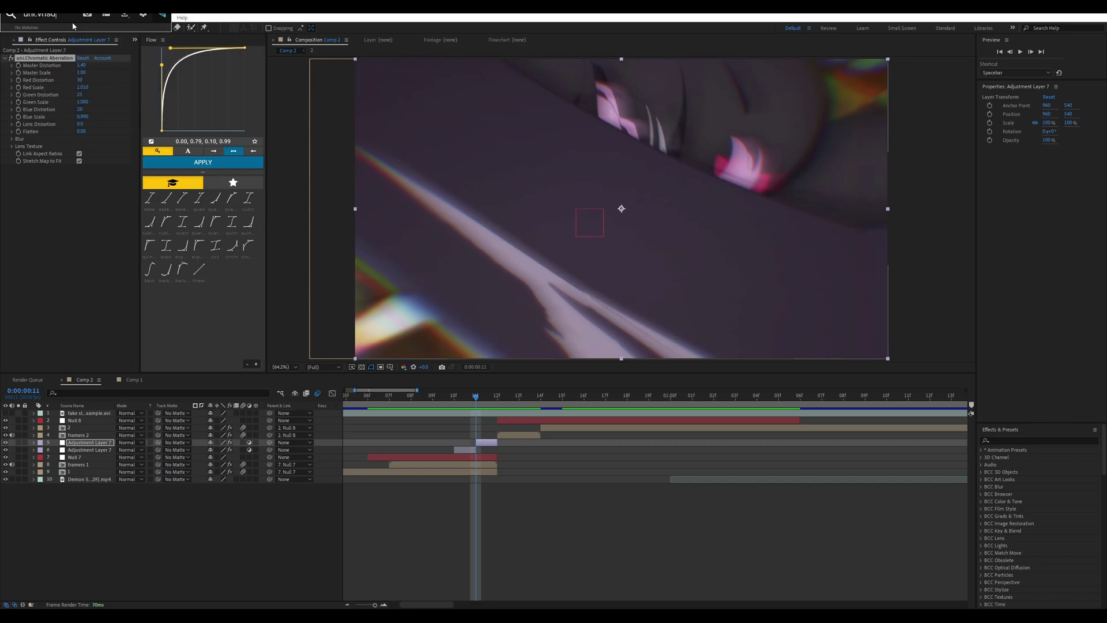
pyautogui.click(20, 54)
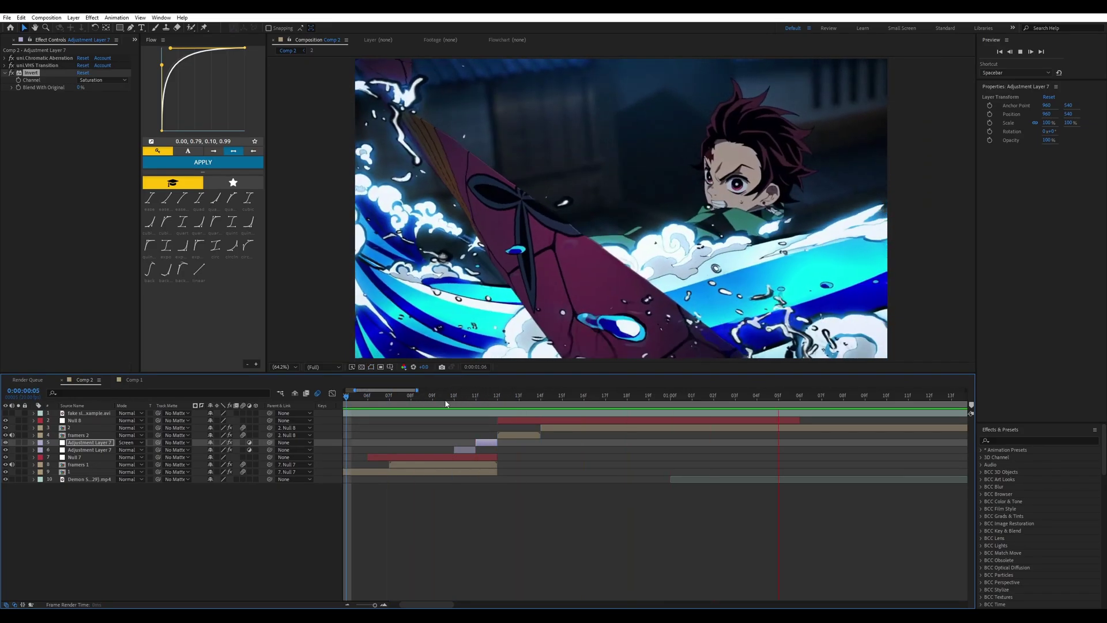
# Add an adjustment layer above the short clip starting at frame 12 and trim the adjustment layer's start to frame 12
pyautogui.click(470, 398)
pyautogui.moveTo(475, 396); pyautogui.dragTo(497, 397)
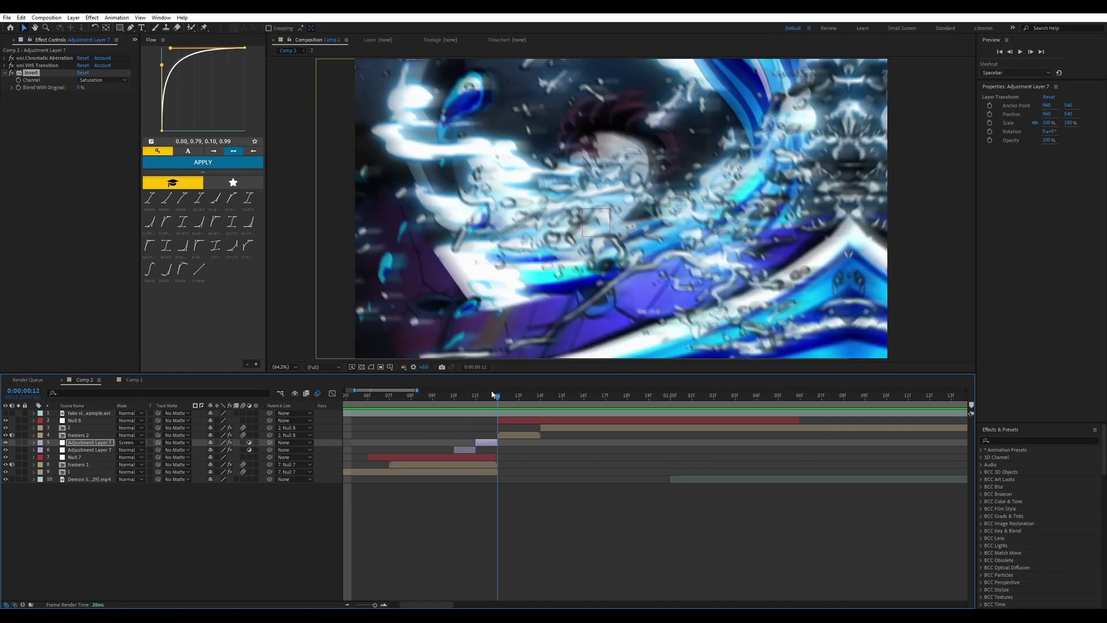
pyautogui.click(521, 436)
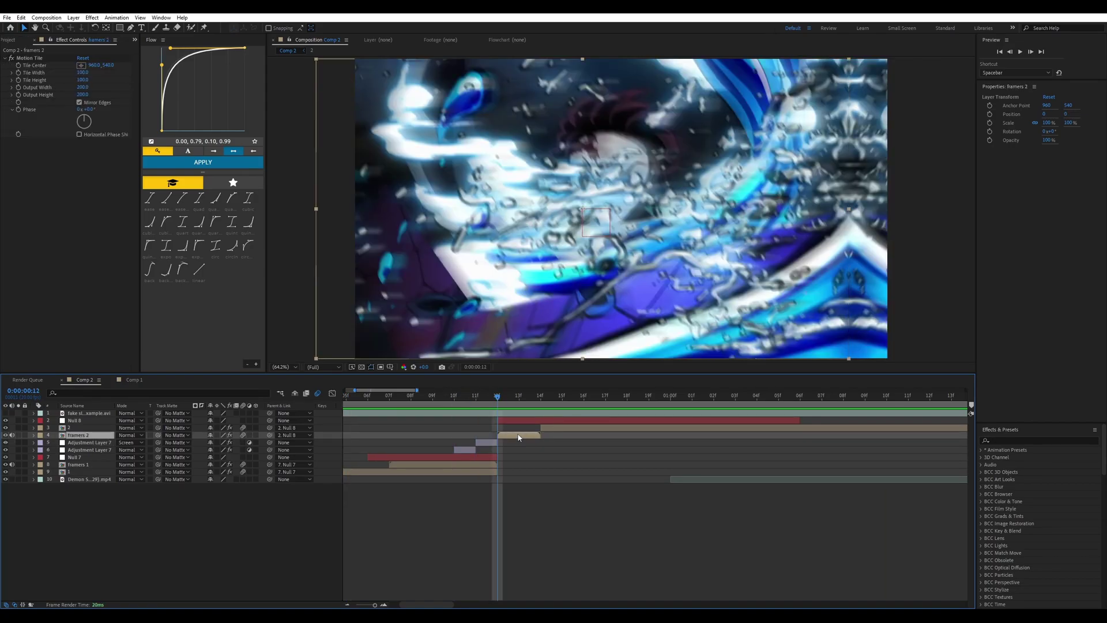
pyautogui.hotkey('ctrl', 'alt', 'y')
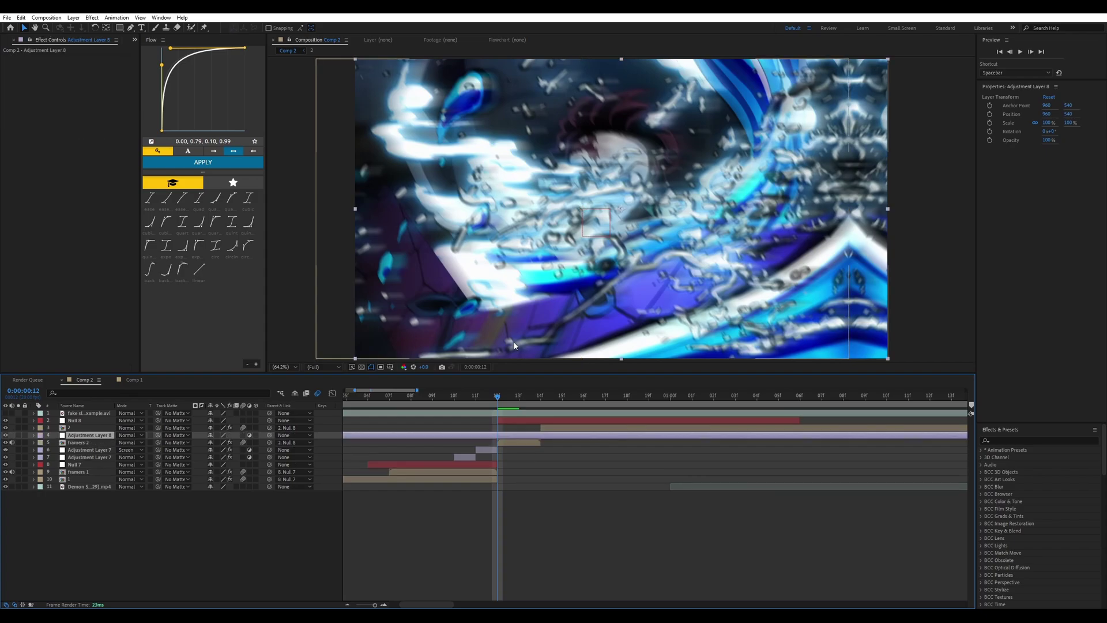
pyautogui.hotkey('ctrl', 'shift', 'd')
pyautogui.click(480, 444)
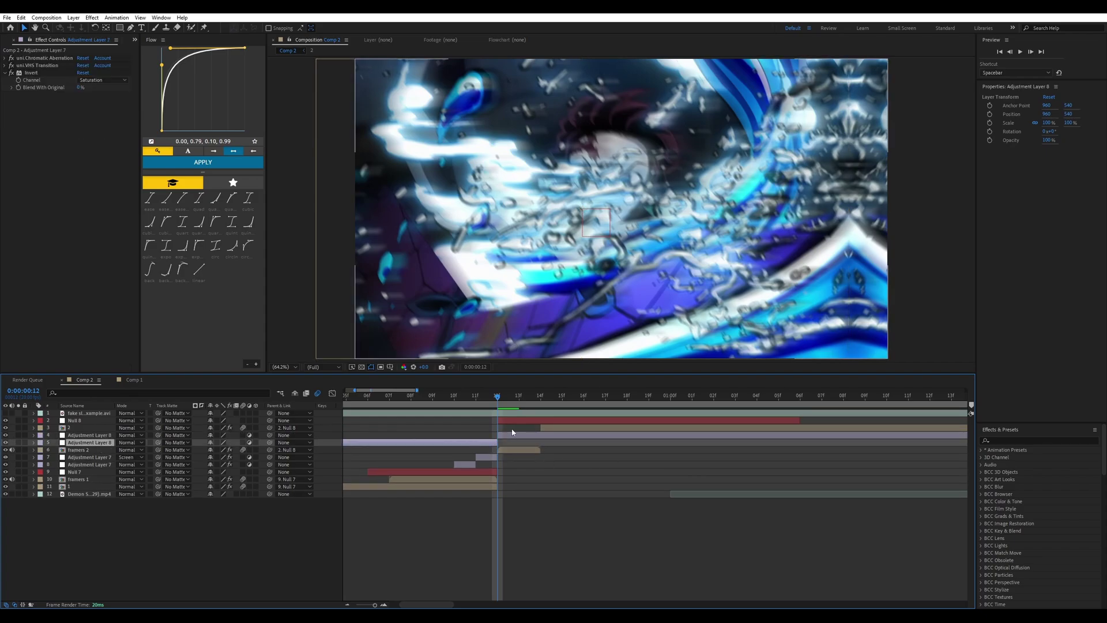
pyautogui.press('Delete')
# Trim the new adjustment layer's end to frame 14 and split it at frame 13
pyautogui.press('pagedown')
pyautogui.press('pagedown')
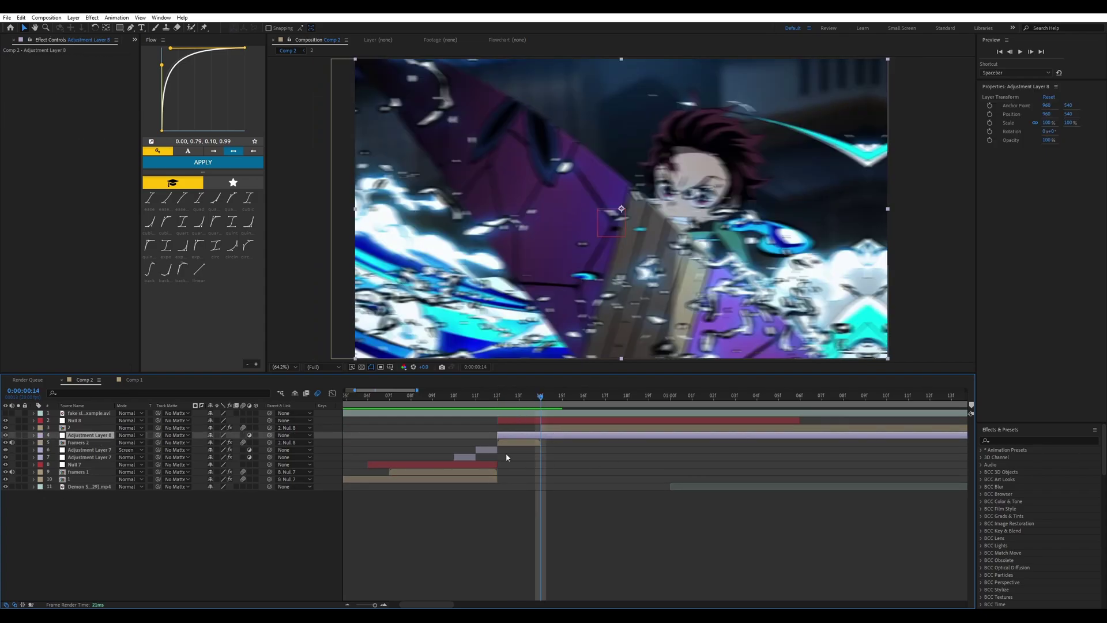
pyautogui.hotkey('ctrl', 'shift', 'd')
pyautogui.press('Delete')
pyautogui.press('pageup')
pyautogui.click(524, 436)
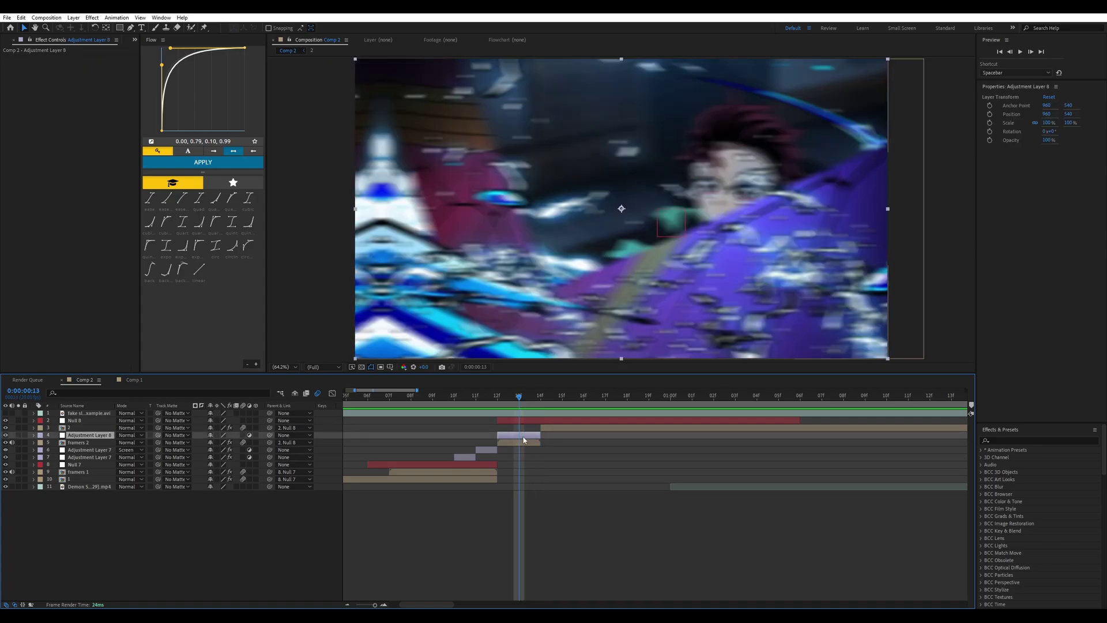
pyautogui.hotkey('ctrl', 'shift', 'd')
# Add the Signal effect to the adjustment layer at frame 12 and set its signal strength to 200
pyautogui.press('pageup')
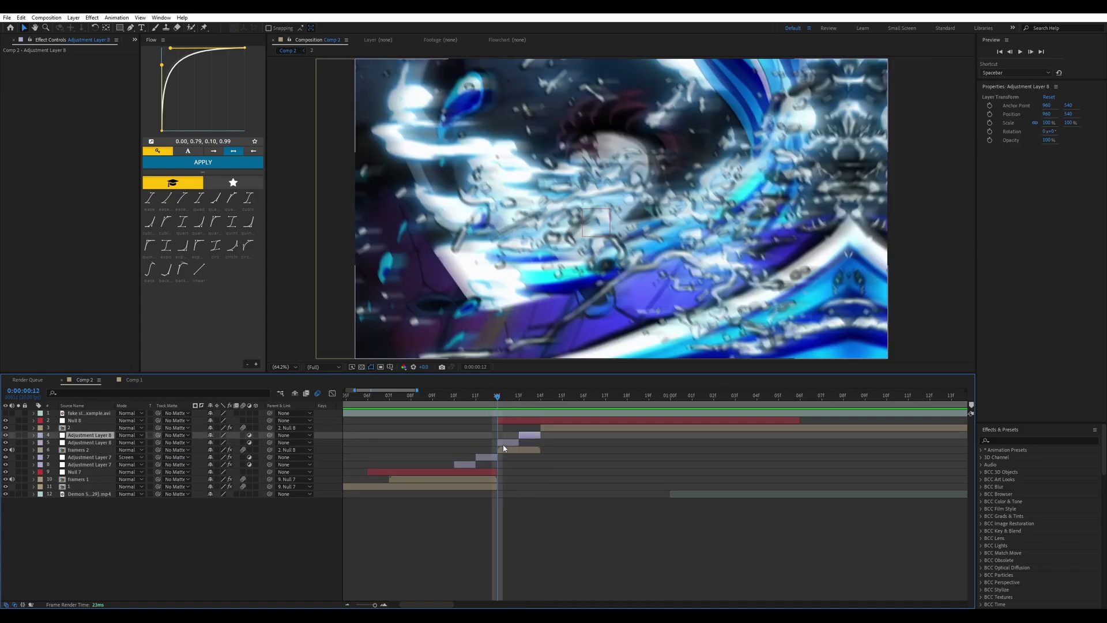
pyautogui.click(504, 443)
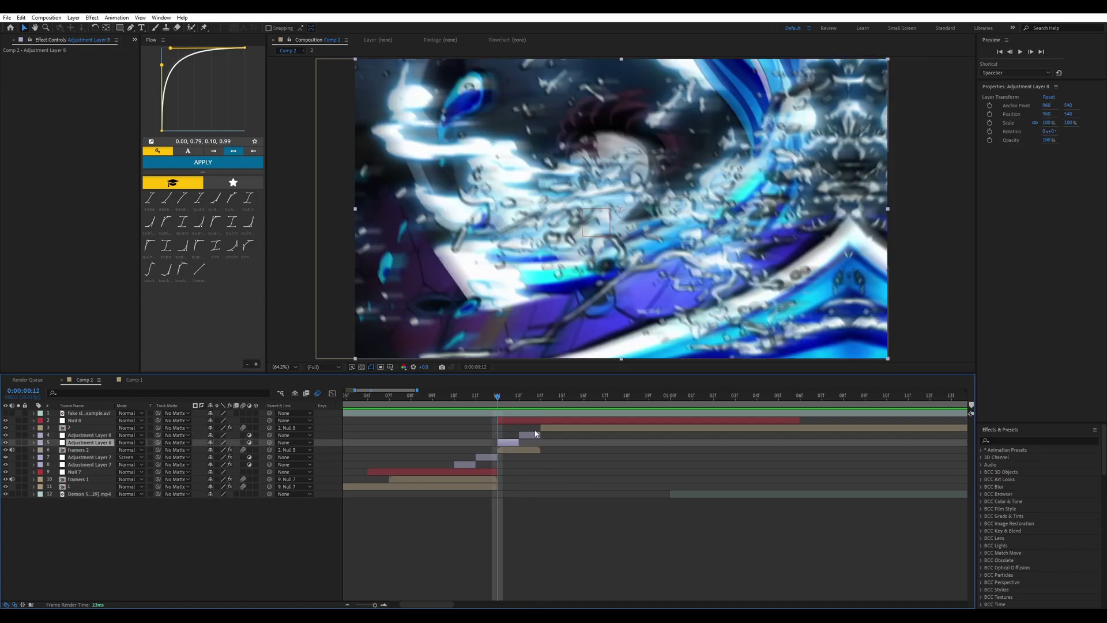
pyautogui.hotkey('ctrl', 'space')
pyautogui.write('sign')
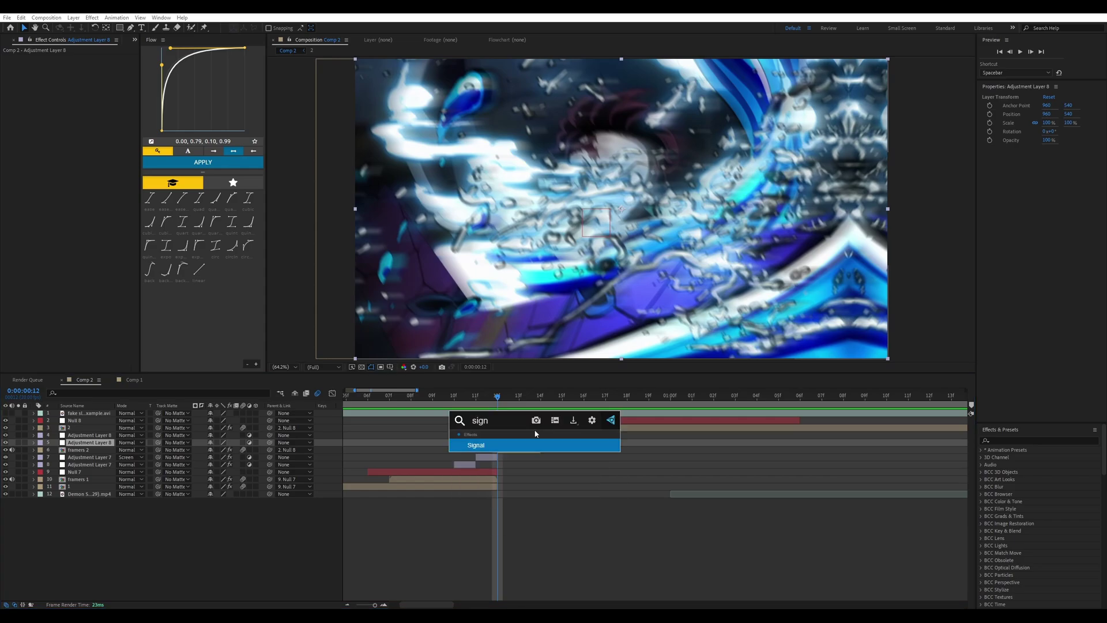
pyautogui.press('Return')
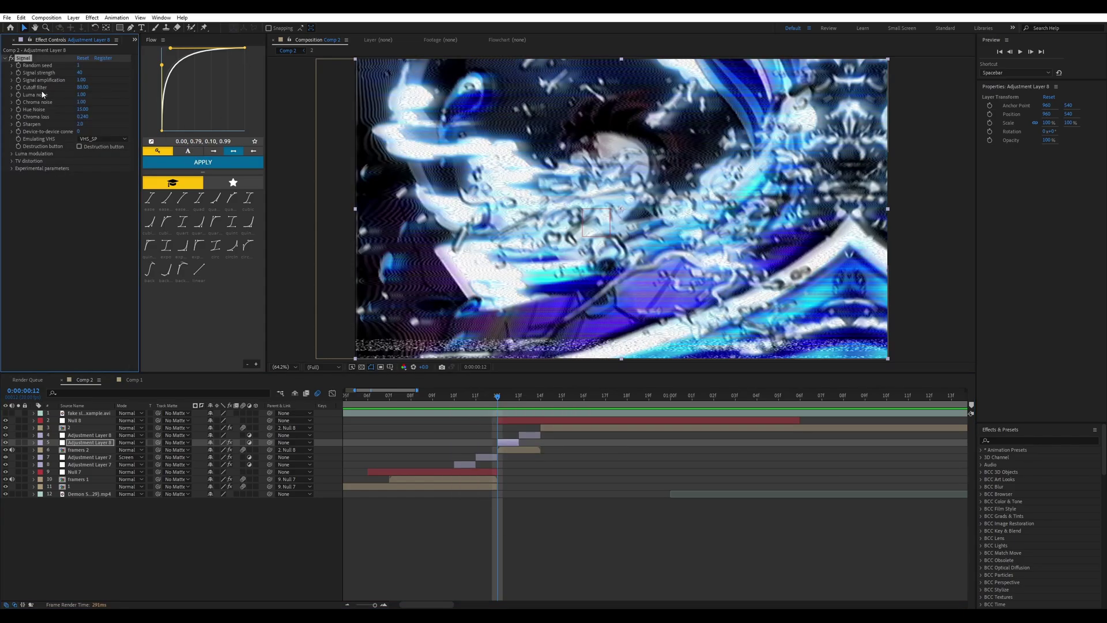
pyautogui.click(81, 72)
pyautogui.write('200')
pyautogui.press('Return')
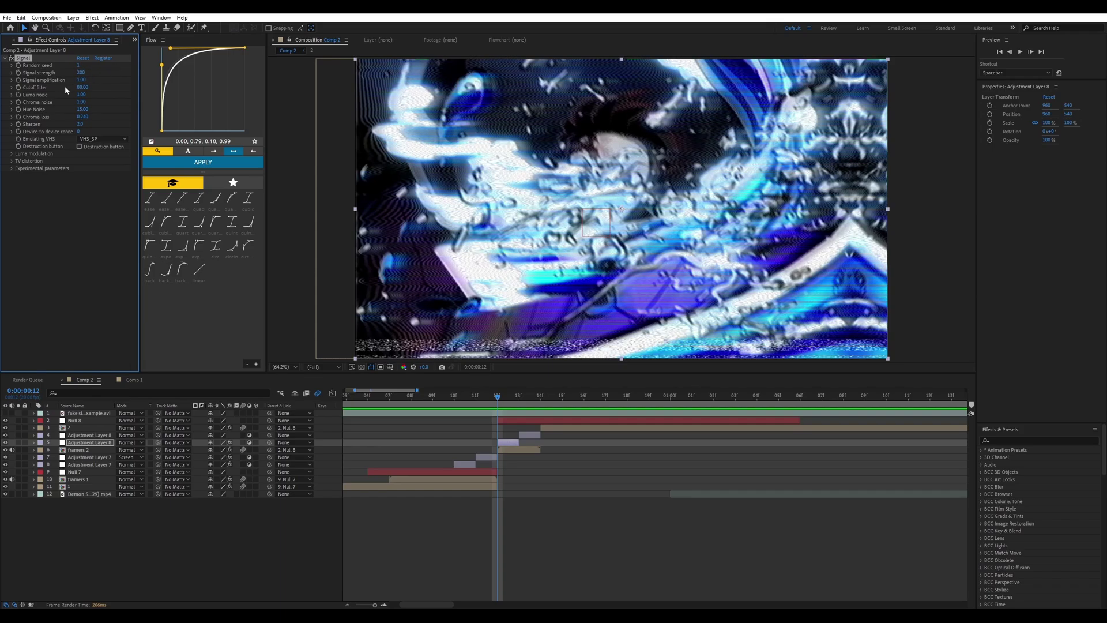
# Set the Signal effect's signal amplification to 1.40 and its cutoff filter to 150
pyautogui.click(81, 80)
pyautogui.write('.4')
pyautogui.press('Return')
pyautogui.click(82, 87)
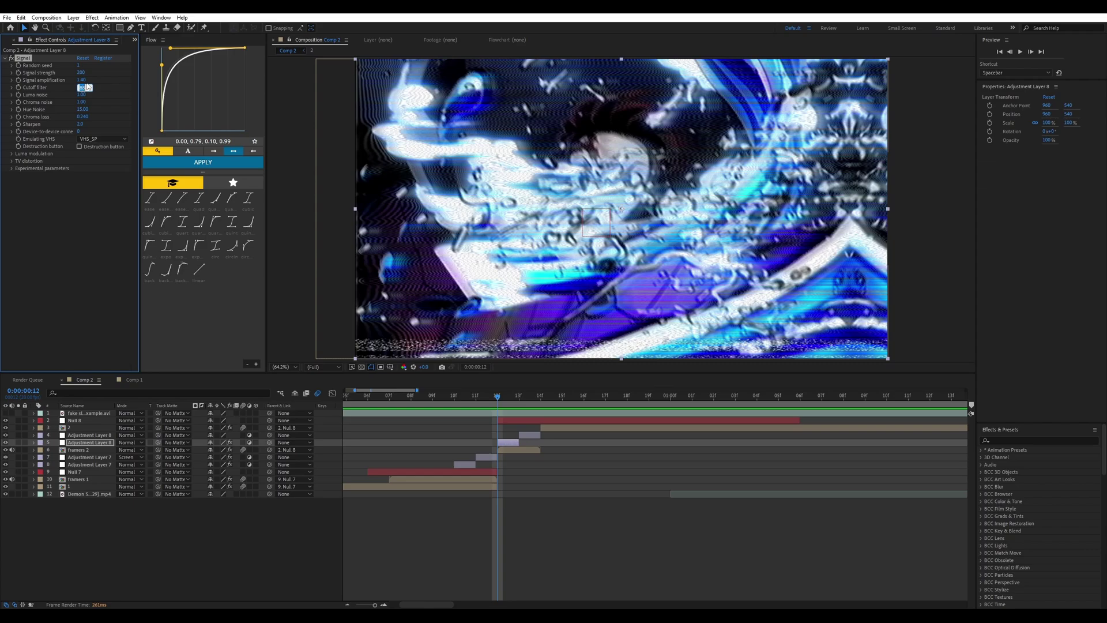
pyautogui.write('150')
pyautogui.press('Return')
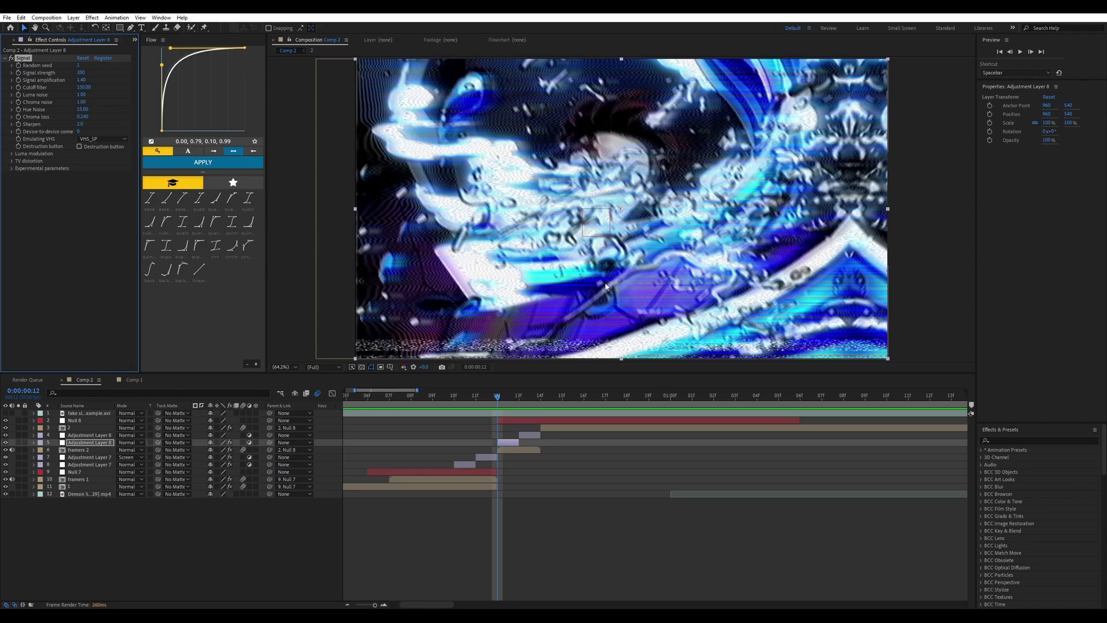
# Set the Signal effect's luma noise to 3, hue noise and chroma loss to 0, and sharpen to 4
pyautogui.click(81, 94)
pyautogui.press('Return')
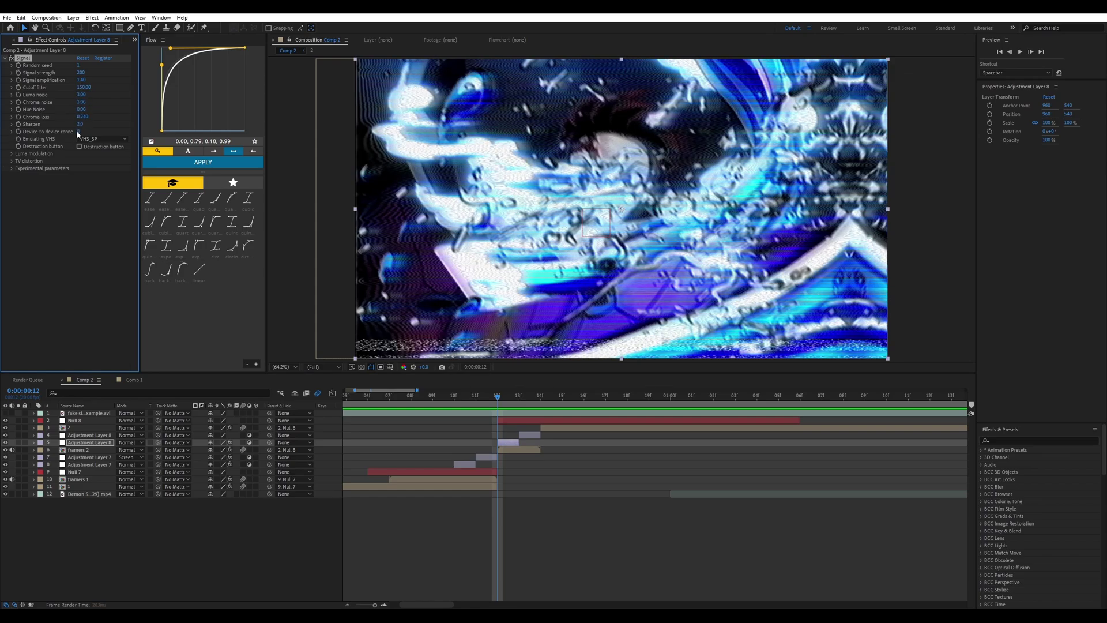
pyautogui.moveTo(79, 131); pyautogui.dragTo(76, 132)
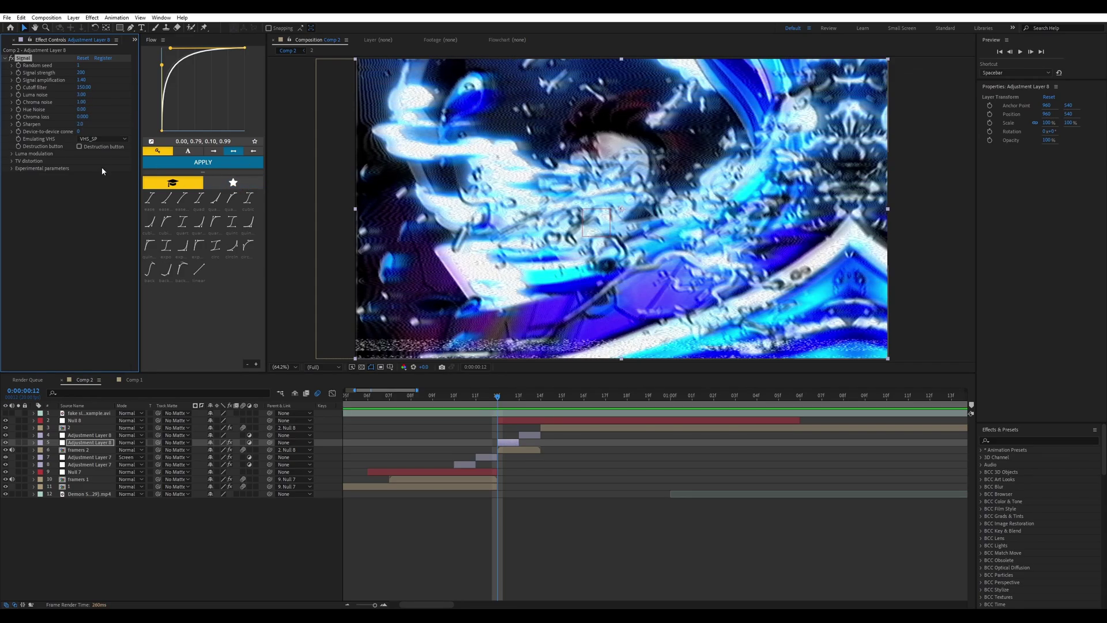
pyautogui.click(80, 125)
pyautogui.write('4')
pyautogui.press('Return')
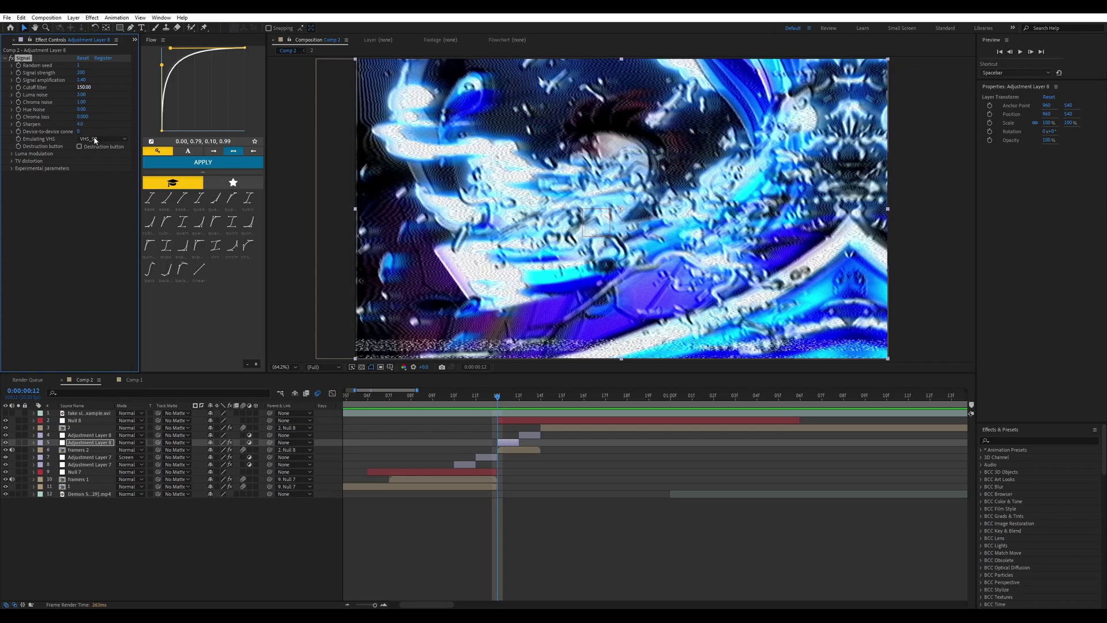
# Turn off luma modulation and tape errors in the Signal effect
pyautogui.click(11, 154)
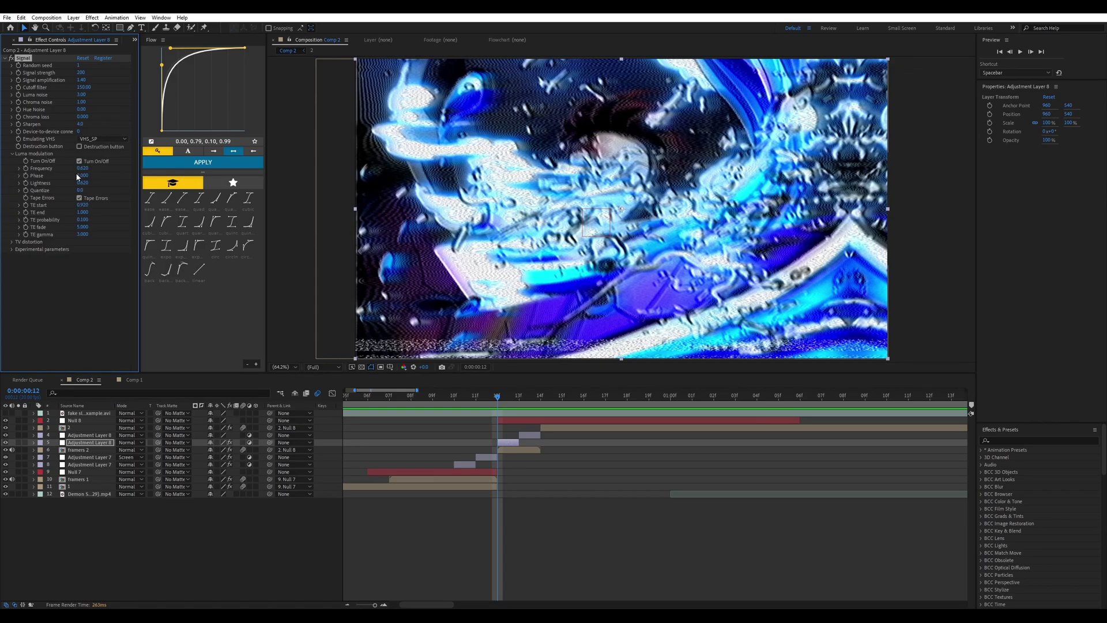
pyautogui.click(80, 162)
pyautogui.click(80, 198)
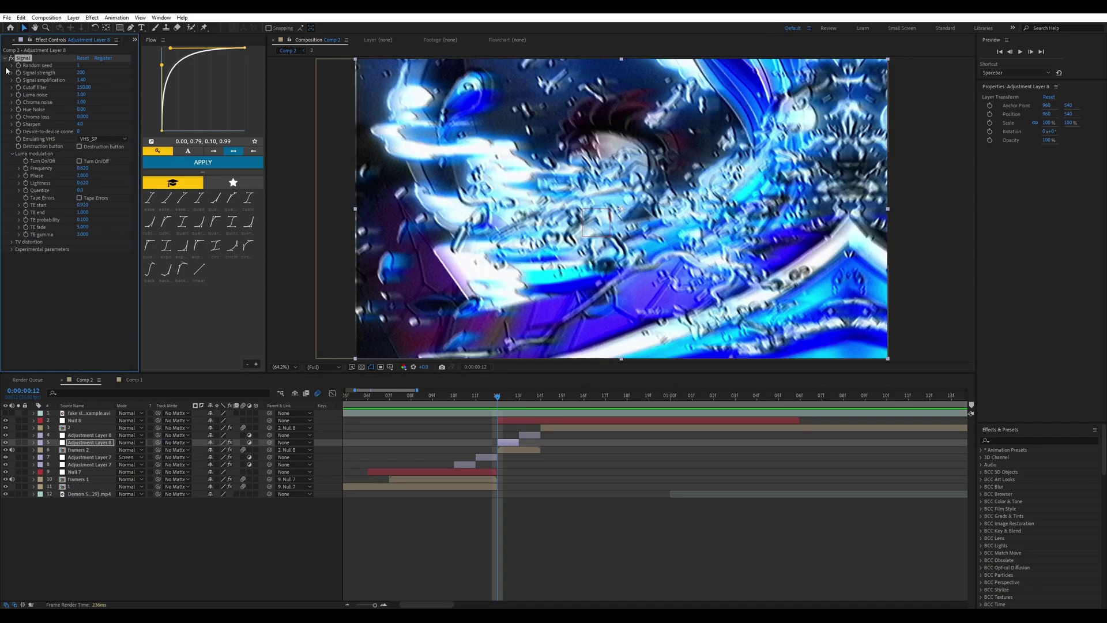
pyautogui.click(5, 59)
# Add the Deep Glow effect to the frame 12 adjustment layer with a reduced radius and exposure 0.5, placed above Signal
pyautogui.hotkey('ctrl', 'space')
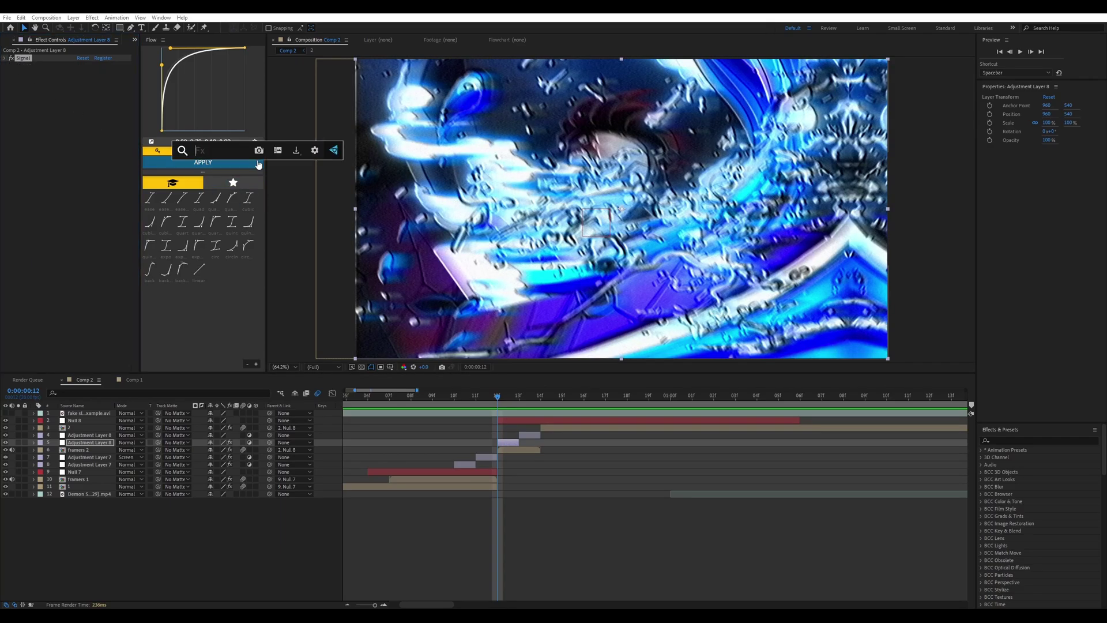
pyautogui.write('deep')
pyautogui.press('Return')
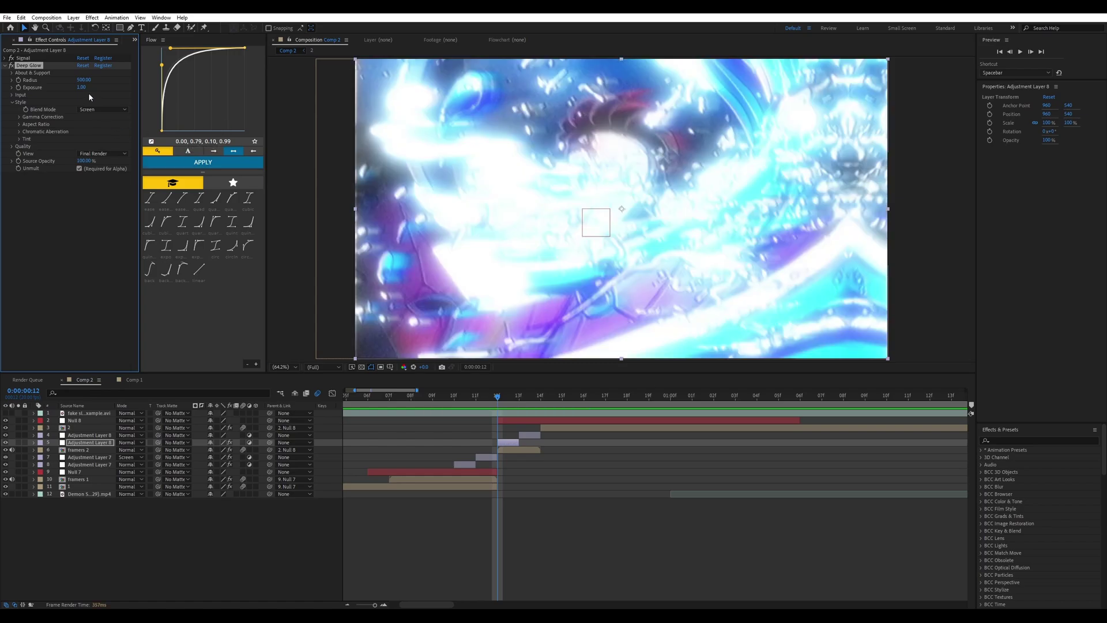
pyautogui.click(84, 80)
pyautogui.press('Return')
pyautogui.click(81, 87)
pyautogui.write('0.5')
pyautogui.press('Return')
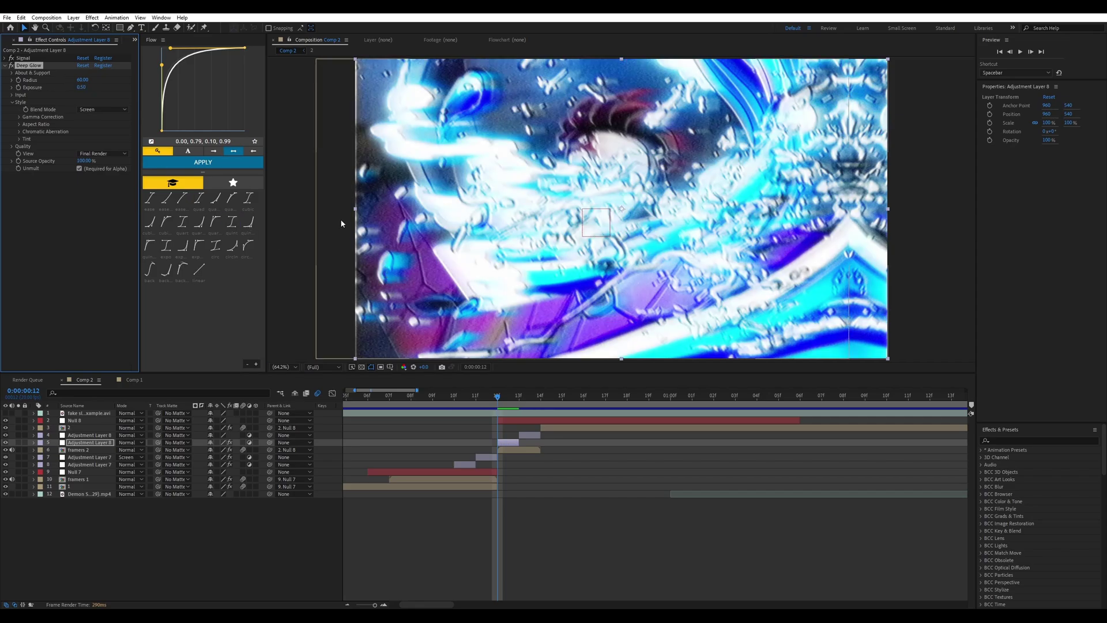
pyautogui.moveTo(27, 66); pyautogui.dragTo(25, 56)
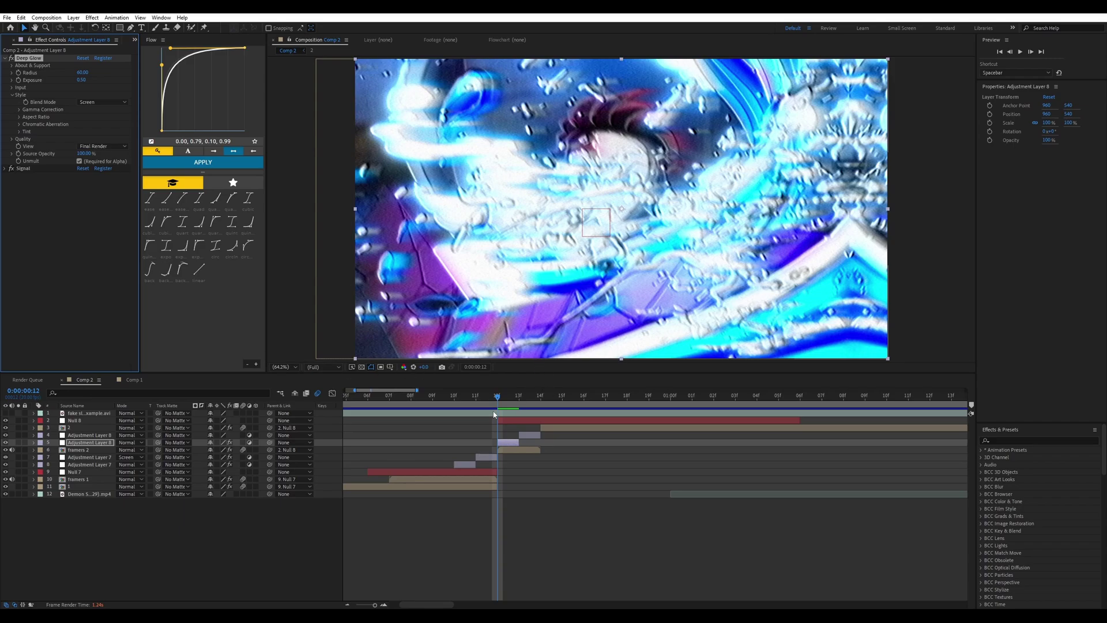
# Add the Wave Warp effect to the frame 12 adjustment layer, set its wave height to 20 and reduce its wave width
pyautogui.hotkey('ctrl', 'space')
pyautogui.write('wave wa')
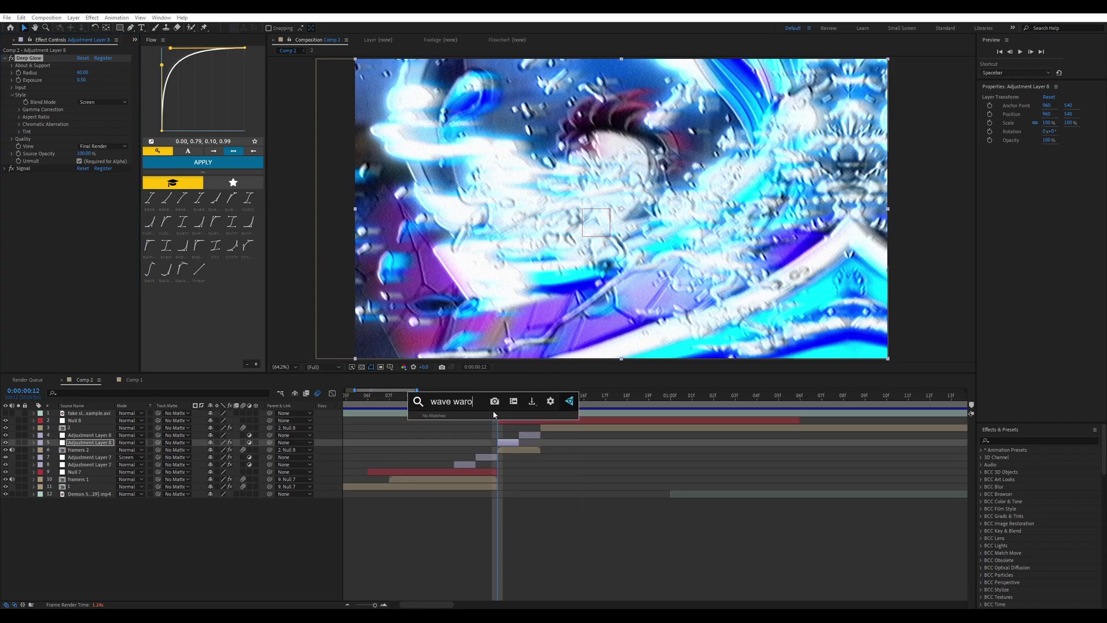
pyautogui.press('Return')
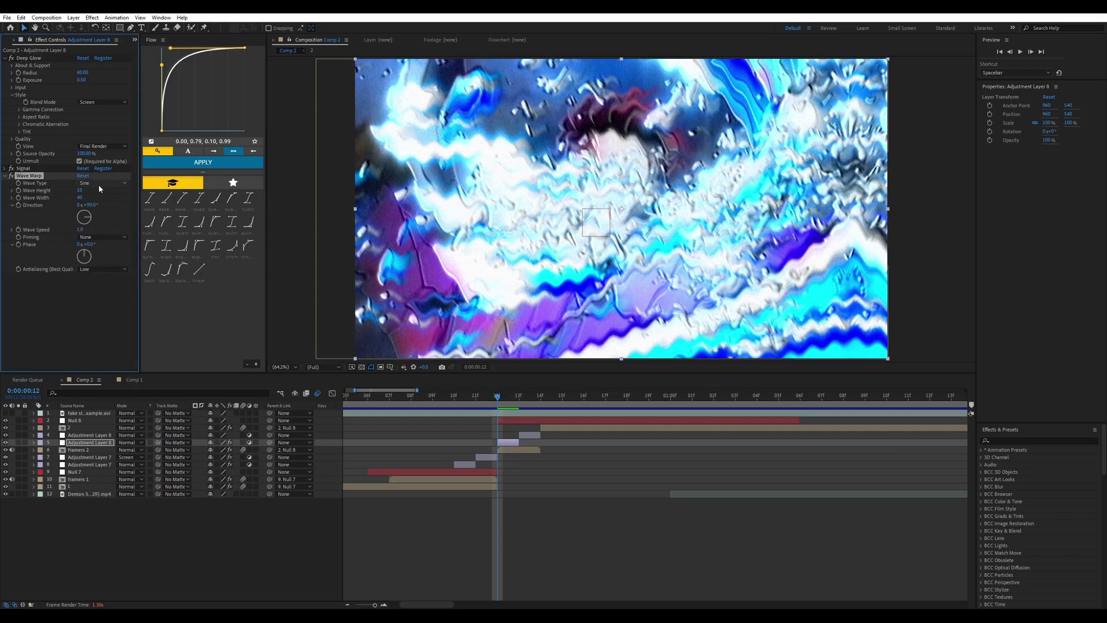
pyautogui.click(100, 183)
pyautogui.click(66, 249)
pyautogui.click(80, 191)
pyautogui.write('20')
pyautogui.press('Return')
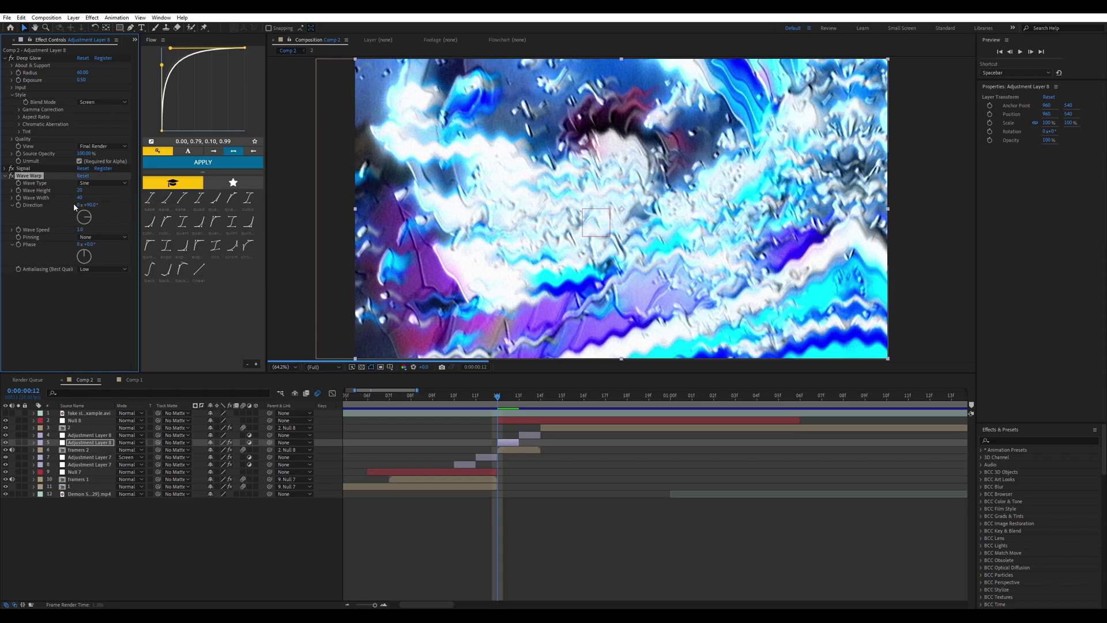
pyautogui.click(80, 198)
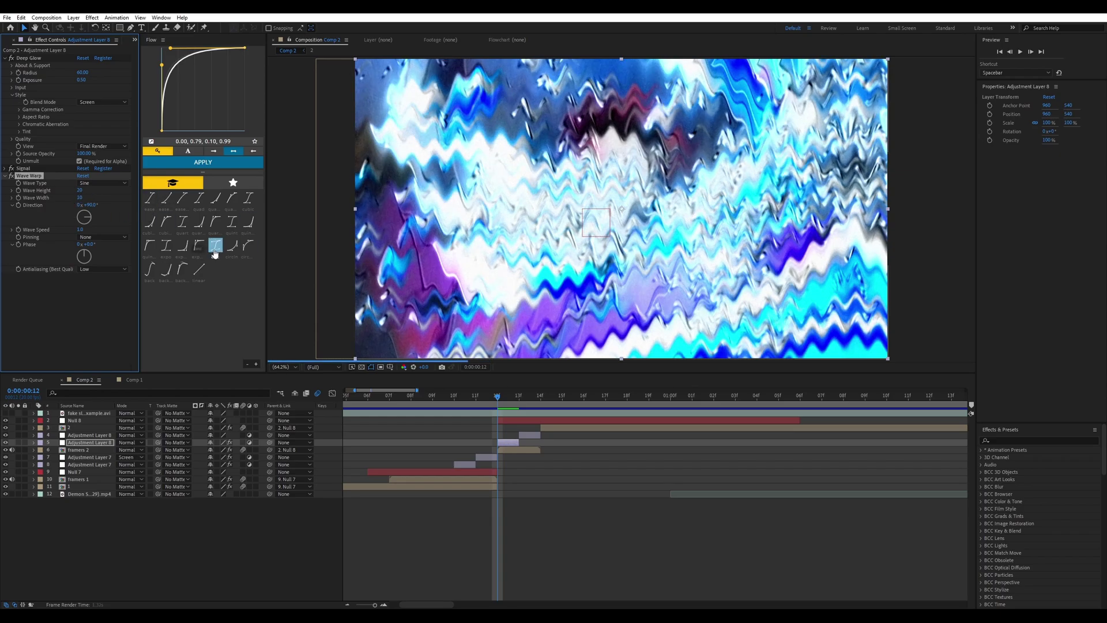
# Set Wave Warp's direction to 45° and its pinning to All Edges
pyautogui.click(87, 205)
pyautogui.write('45')
pyautogui.press('Return')
pyautogui.click(103, 237)
pyautogui.click(95, 330)
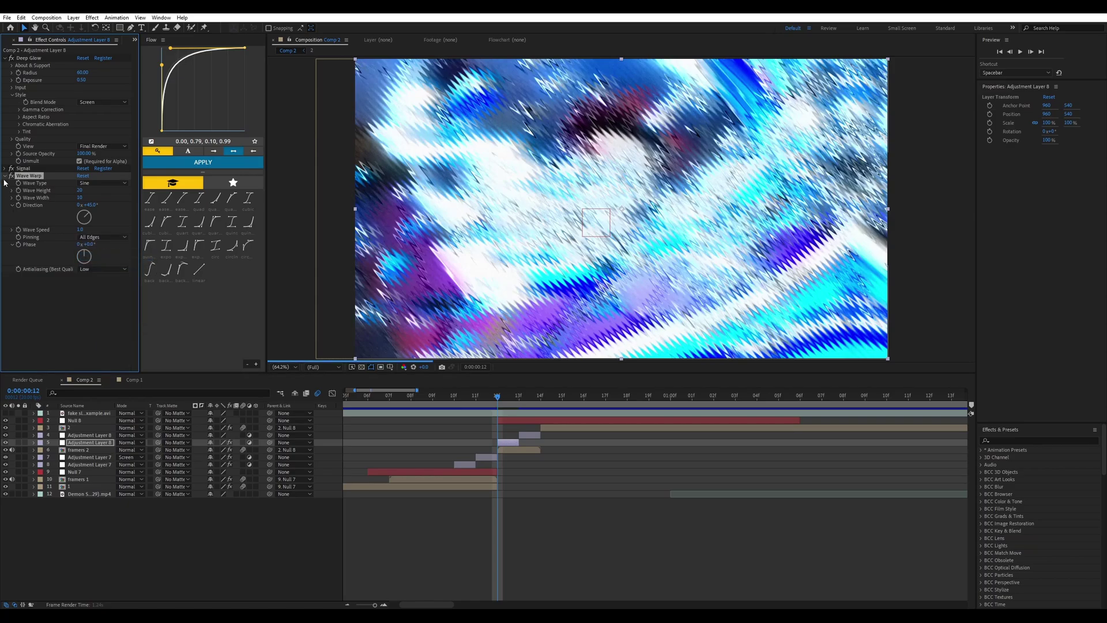
pyautogui.click(5, 176)
pyautogui.click(5, 59)
pyautogui.click(17, 192)
# Add the S_Monochrome and Exposure effects to the adjustment layer at frame 13, with the exposure at -2
pyautogui.moveTo(497, 399); pyautogui.dragTo(519, 396)
pyautogui.click(534, 437)
pyautogui.hotkey('ctrl', 'space')
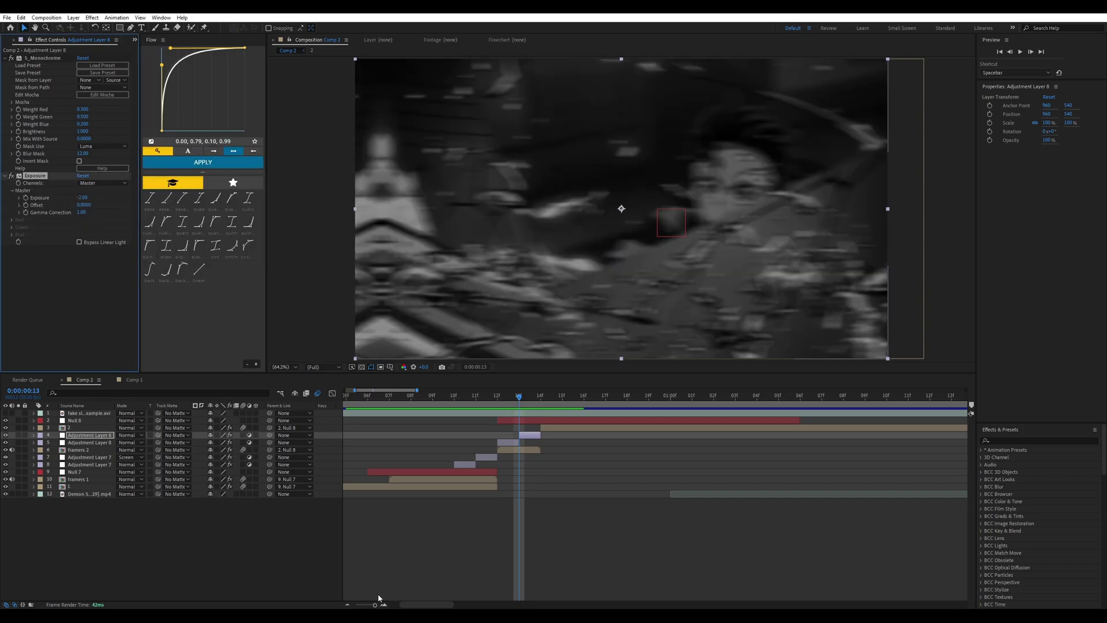
# Preview Comp 2 from the start to review the transition around the cut
pyautogui.click(351, 606)
pyautogui.press('space')
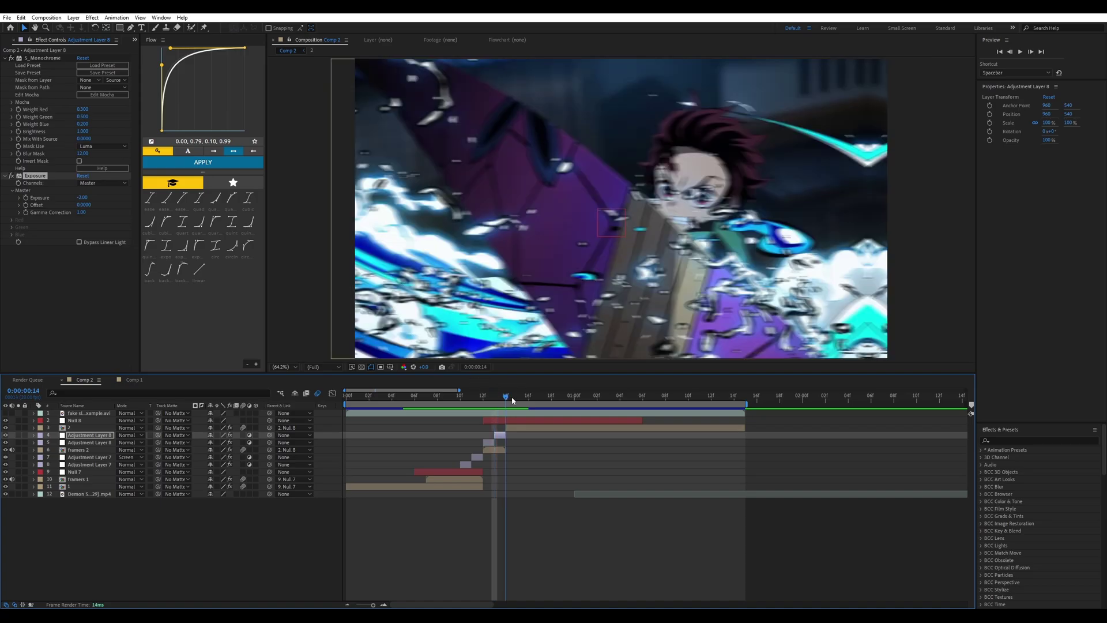
pyautogui.moveTo(569, 408); pyautogui.dragTo(339, 414)
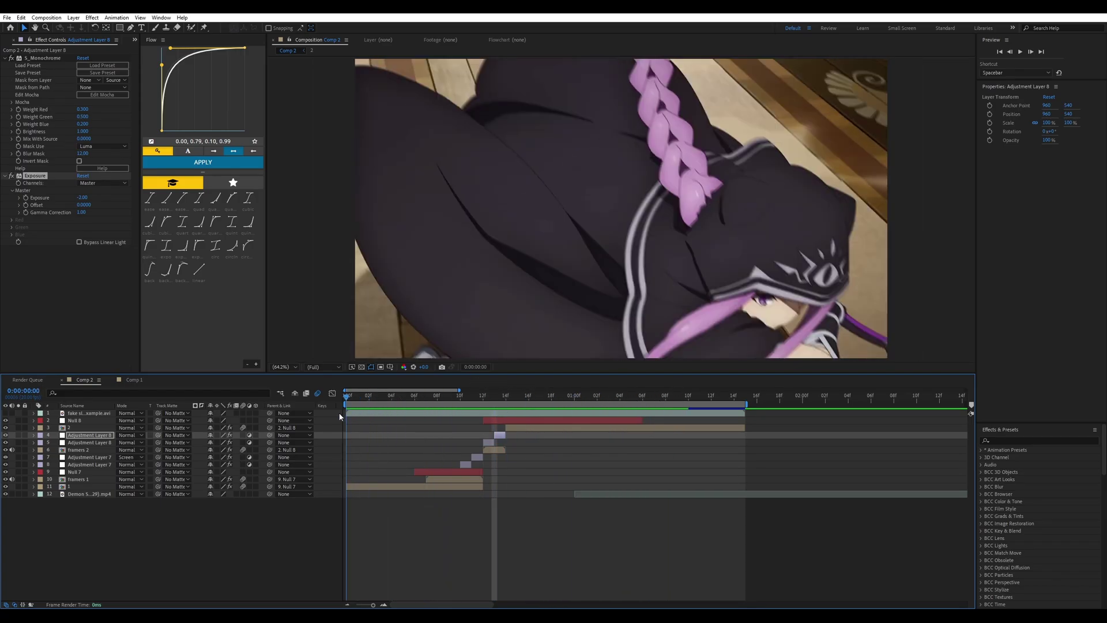
pyautogui.press('space')
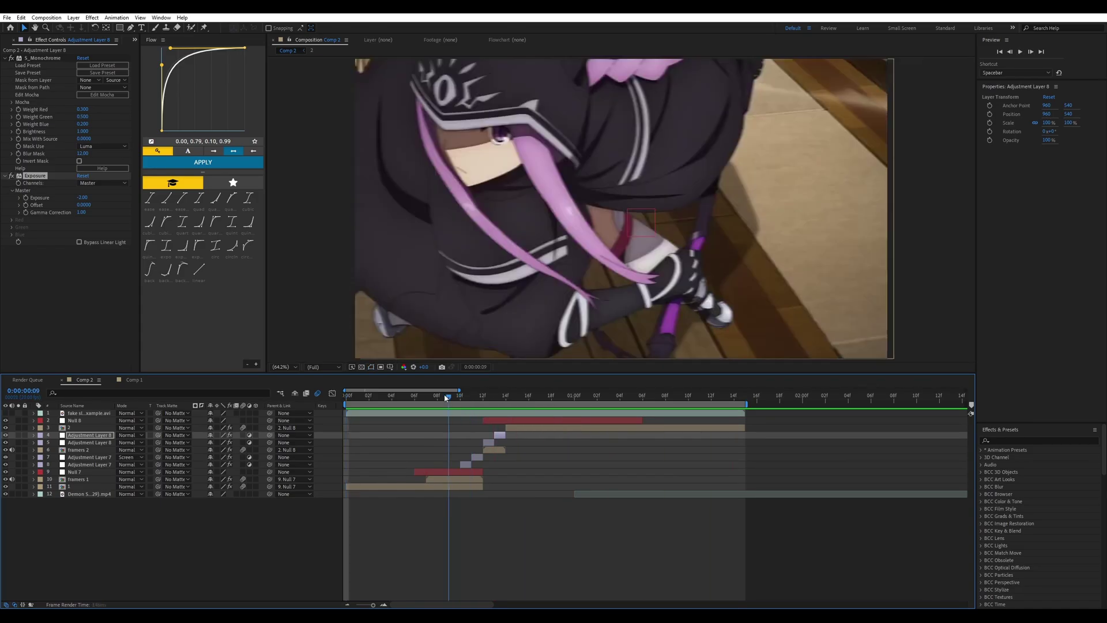
pyautogui.click(610, 390)
pyautogui.press('Home')
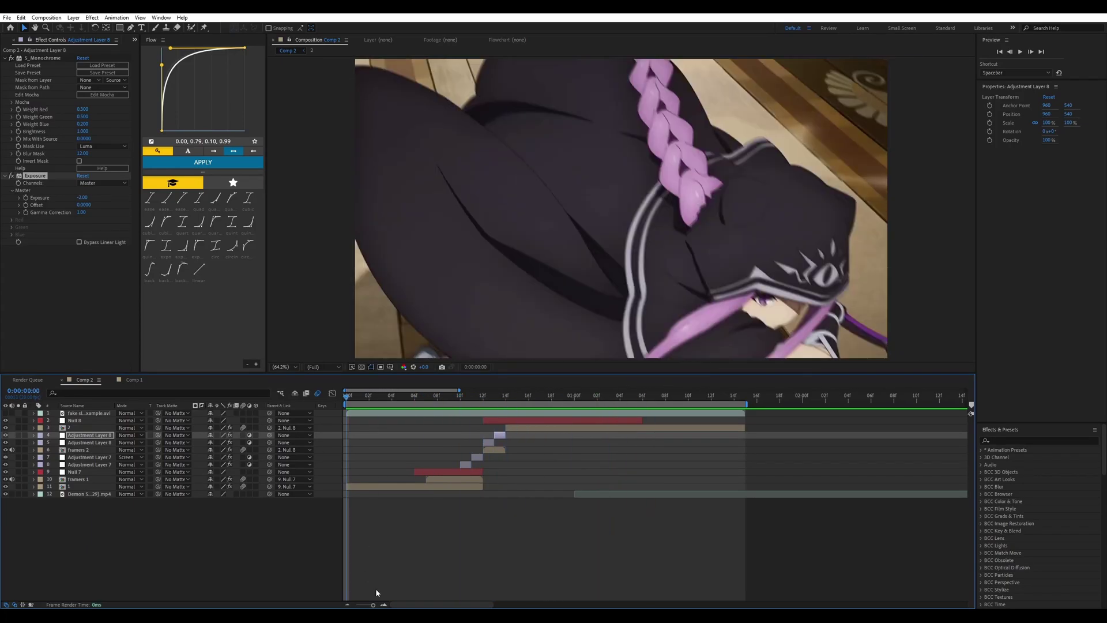
# Add an adjustment layer above the framers 1 layer and trim the adjustment layer's end to frame 12
pyautogui.click(387, 603)
pyautogui.click(531, 481)
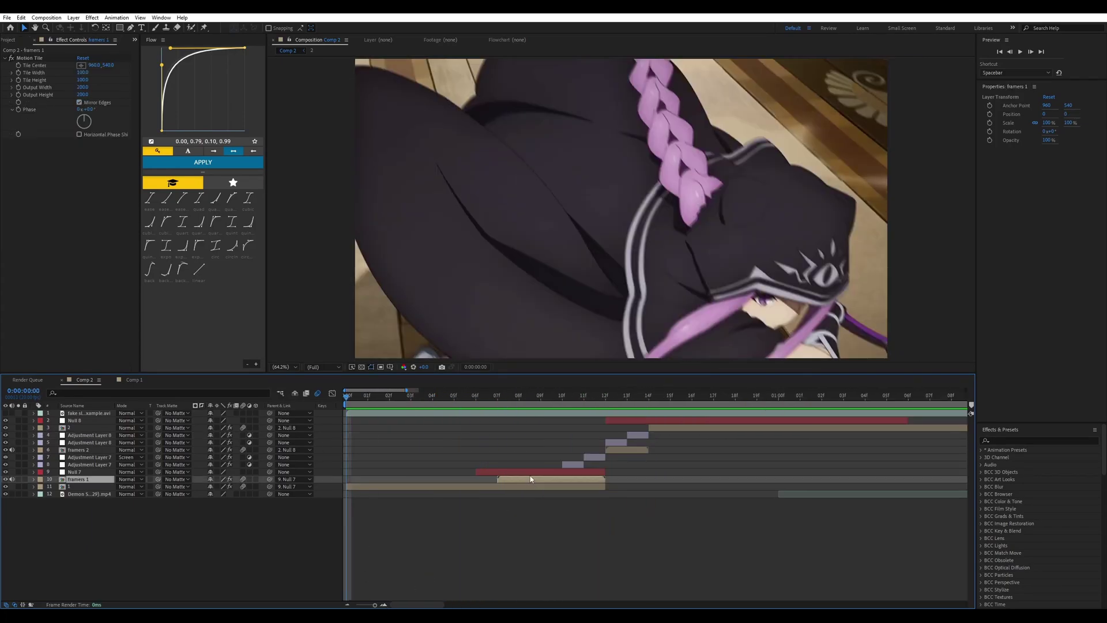
pyautogui.hotkey('ctrl', 'alt', 'y')
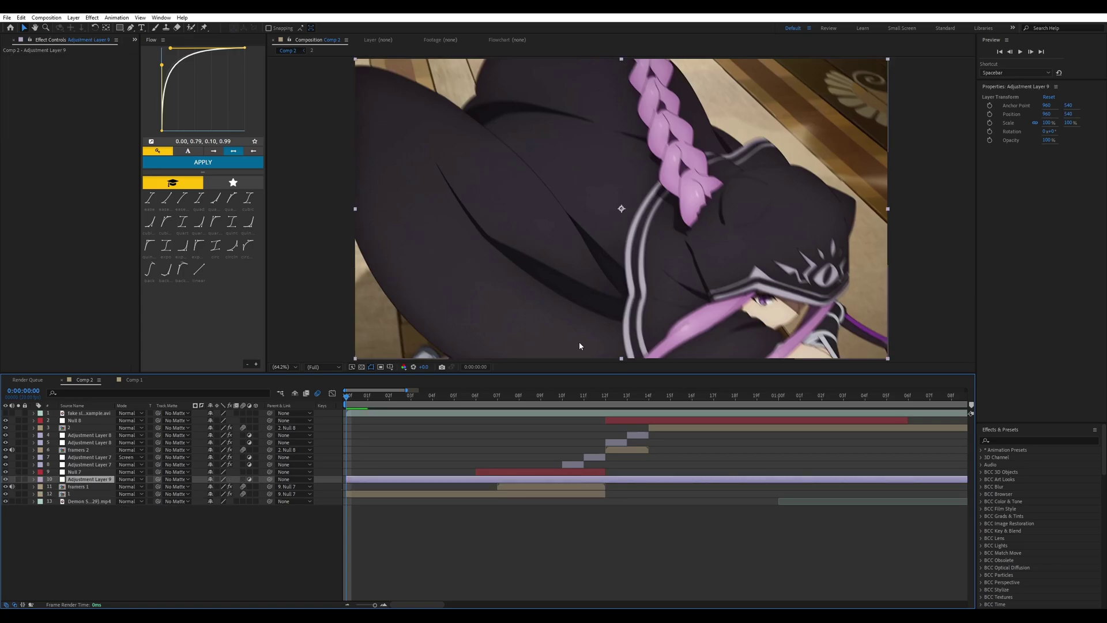
pyautogui.click(607, 401)
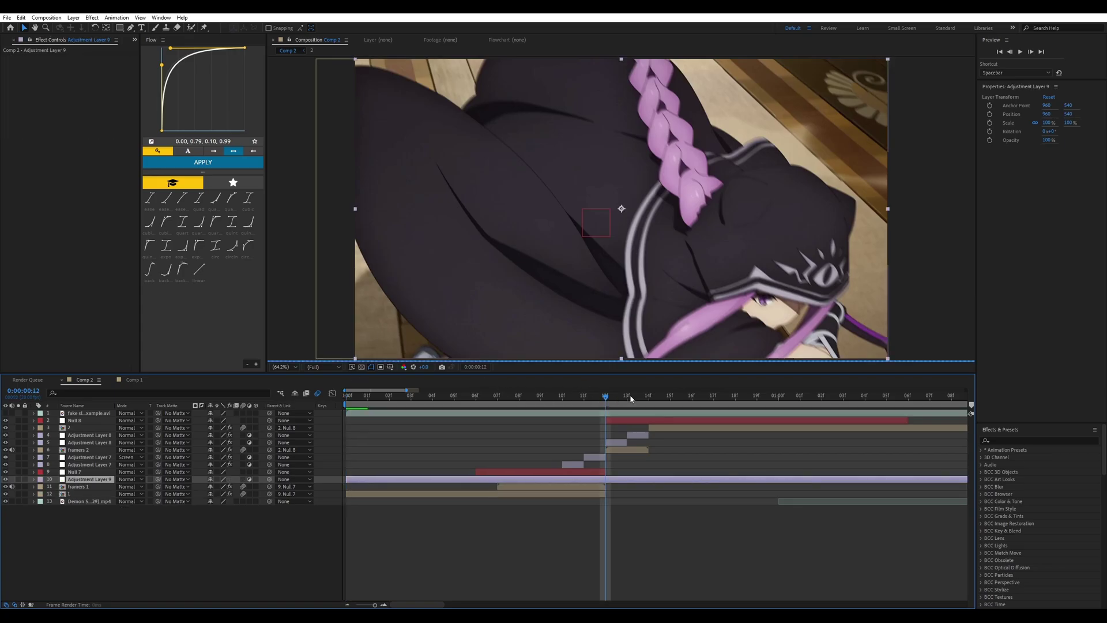
pyautogui.hotkey('alt', ']')
pyautogui.press('F2')
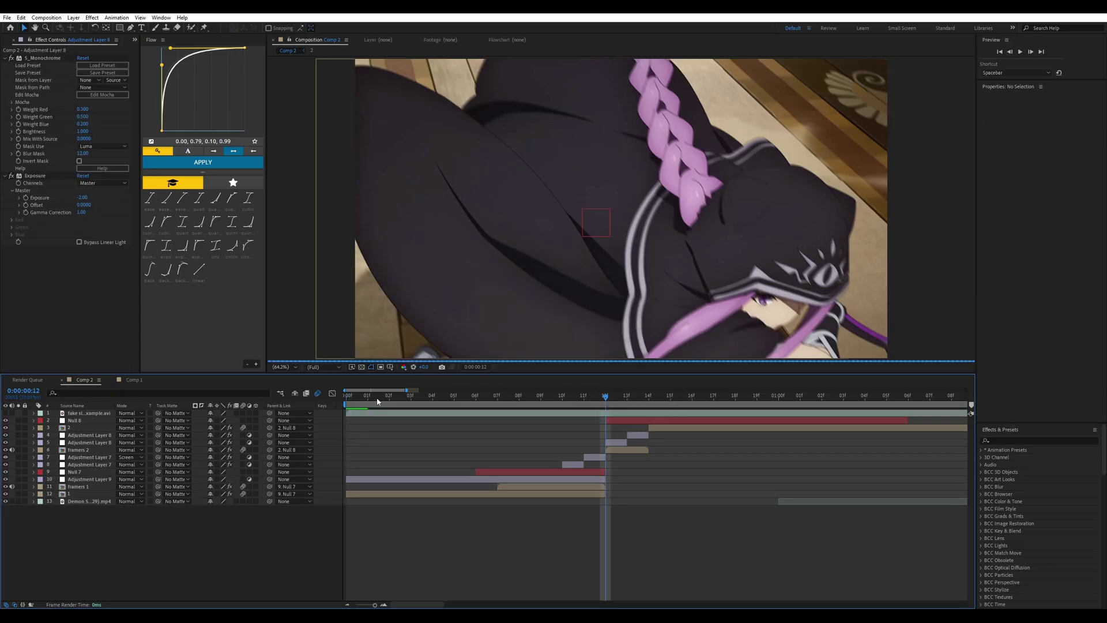
# Apply the "wxyne's shake #3" preset to the new adjustment layer at frame 0
pyautogui.moveTo(370, 401); pyautogui.dragTo(342, 402)
pyautogui.click(380, 479)
pyautogui.hotkey('ctrl', 'space')
pyautogui.write('shake')
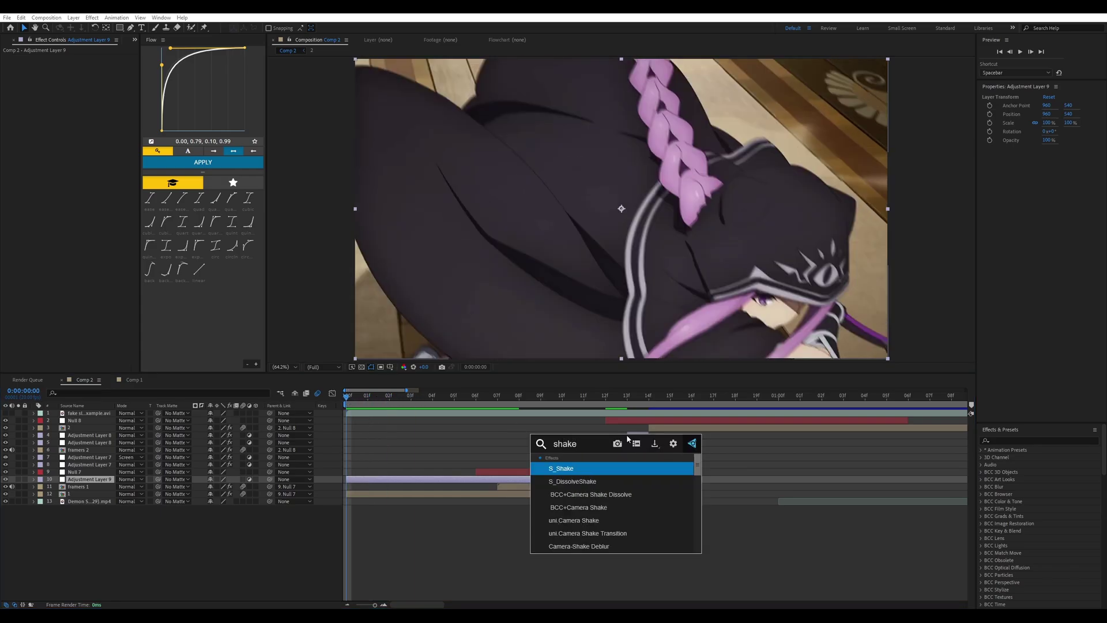
pyautogui.scroll(-2, 586, 508)
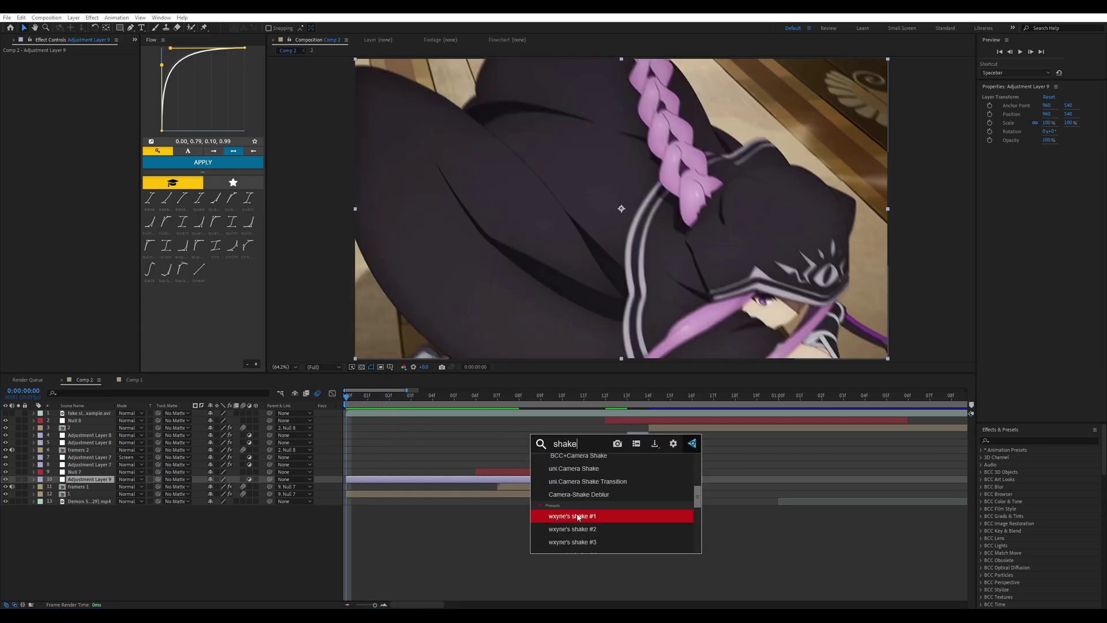
pyautogui.click(592, 542)
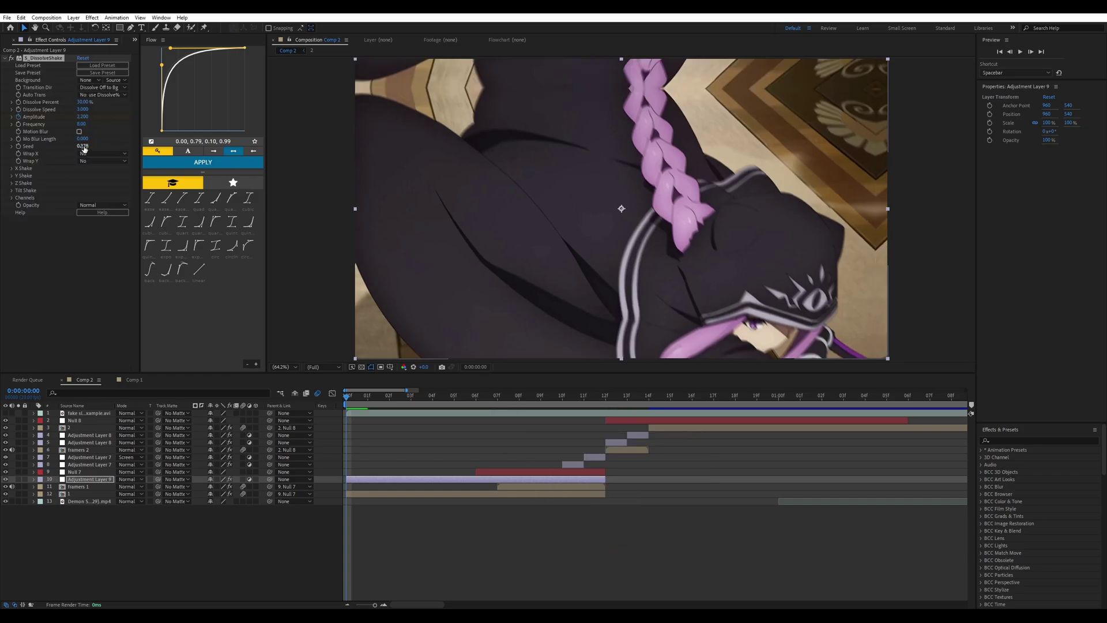
# Set the S_DissolveShake effect's frequency to 7 and change its seed for a different starting offset
pyautogui.moveTo(83, 146); pyautogui.dragTo(87, 146)
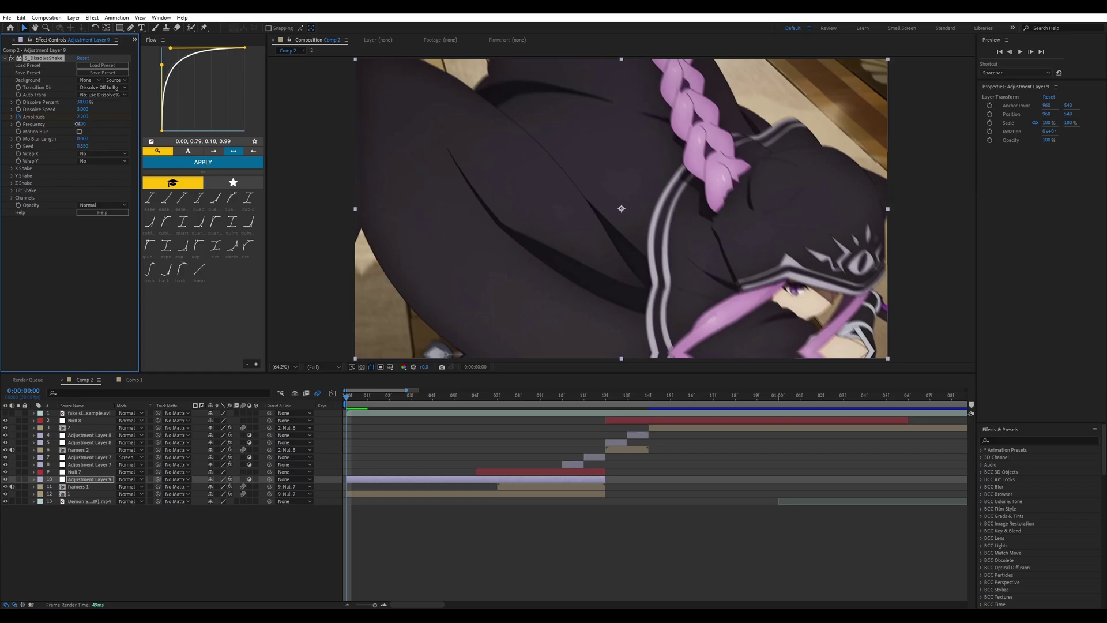
pyautogui.click(81, 124)
pyautogui.press('Return')
pyautogui.moveTo(83, 147); pyautogui.dragTo(87, 145)
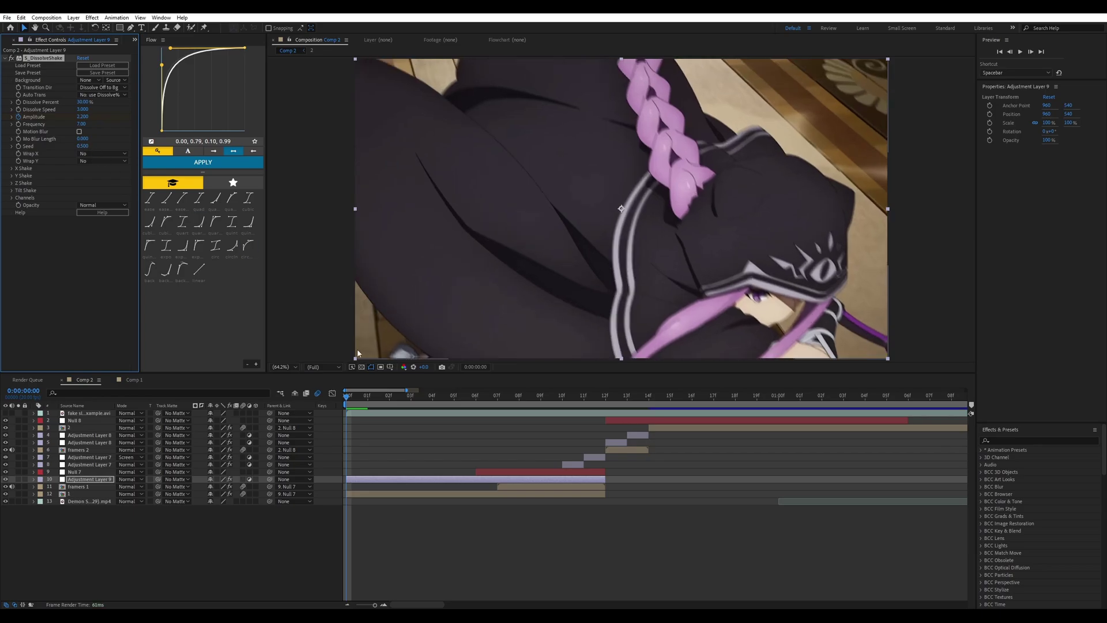
# Reshape the shake's Amplitude curve in the graph editor to fall steeply at the start and ease out slowly, and preview the result
pyautogui.press('u')
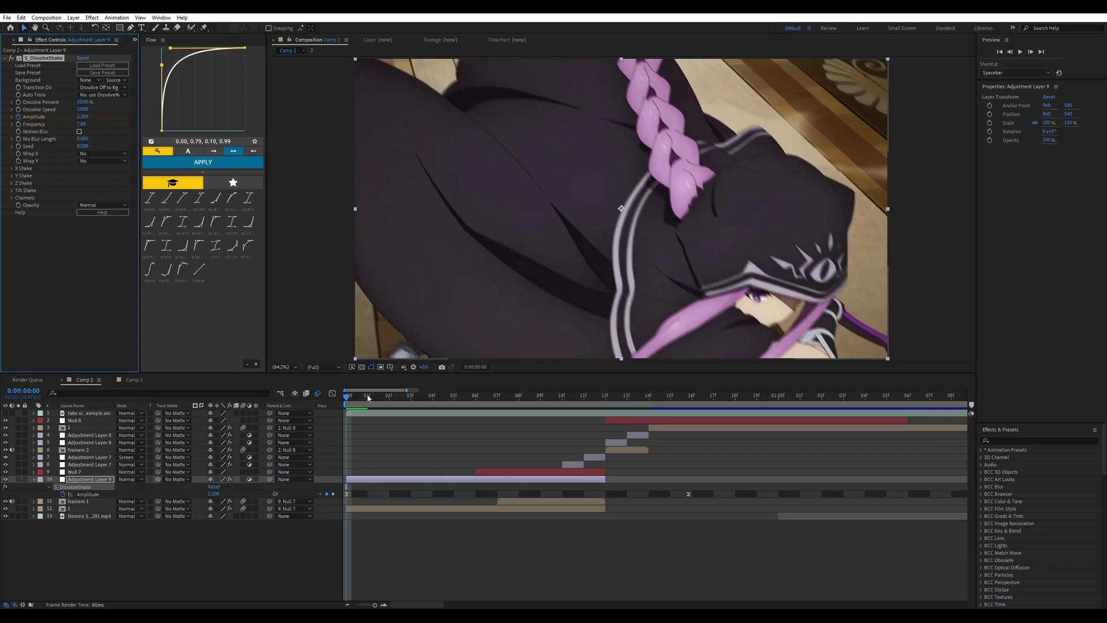
pyautogui.moveTo(368, 398); pyautogui.dragTo(348, 408)
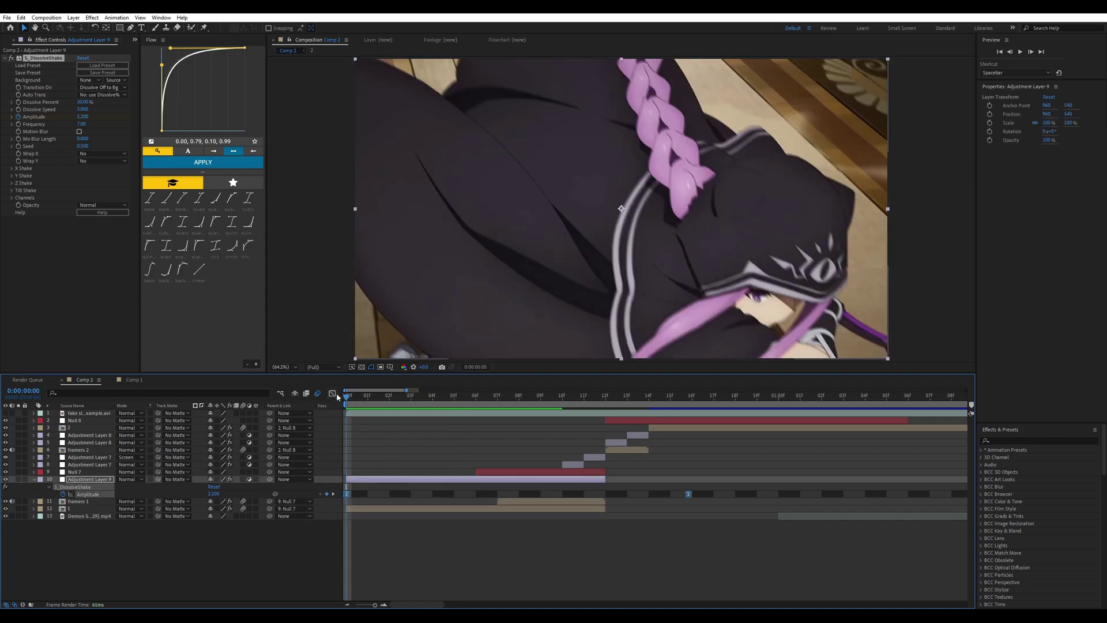
pyautogui.click(332, 393)
pyautogui.click(349, 425)
pyautogui.moveTo(361, 544); pyautogui.dragTo(359, 552)
pyautogui.moveTo(372, 401); pyautogui.dragTo(316, 414)
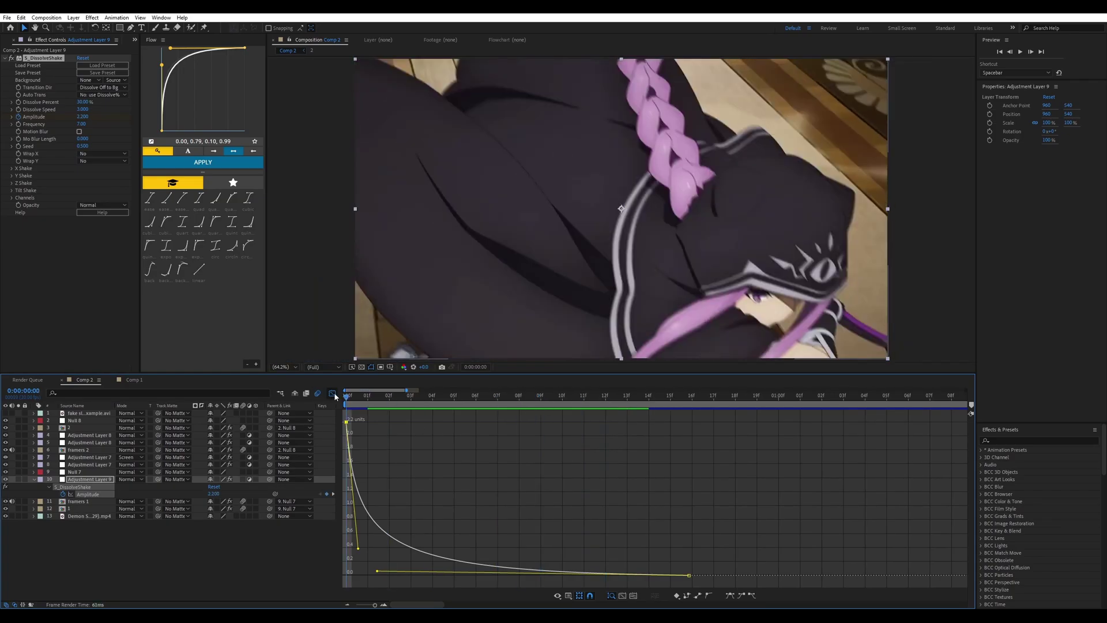
pyautogui.click(333, 393)
pyautogui.press('space')
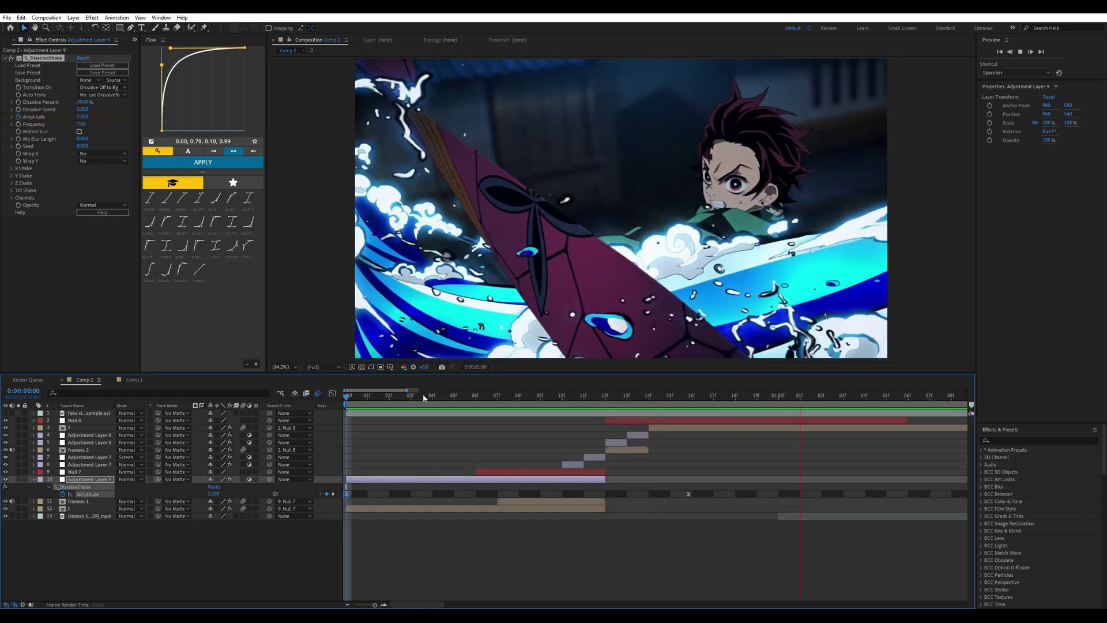
pyautogui.press('space')
pyautogui.click(33, 479)
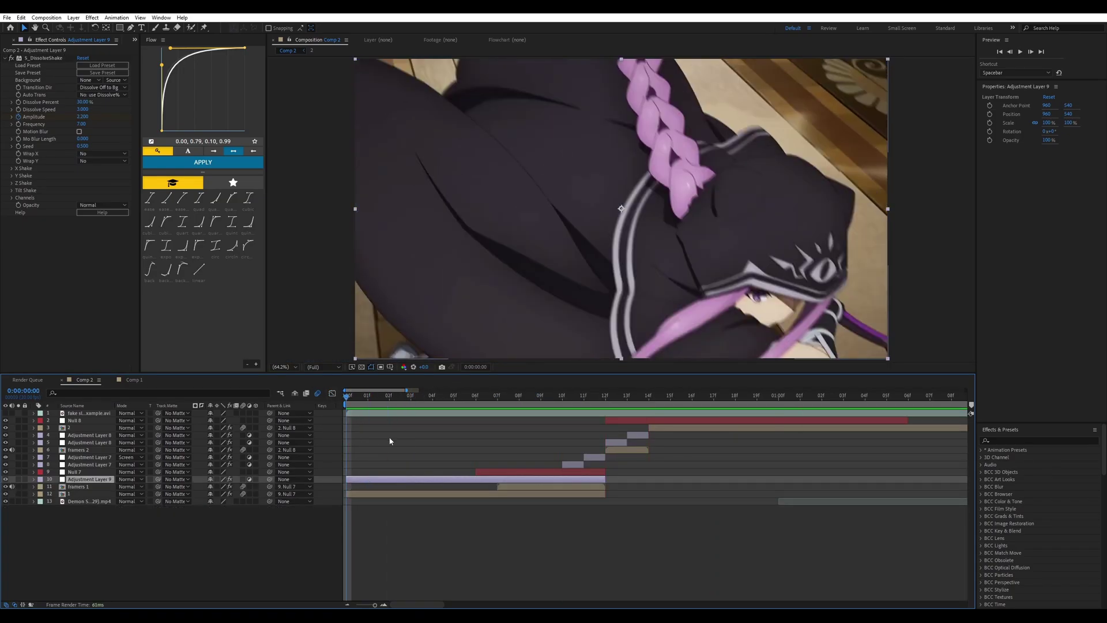
# Duplicate the shake adjustment layer and place the copy directly above layer 2, starting at frame 14
pyautogui.hotkey('ctrl', 'd')
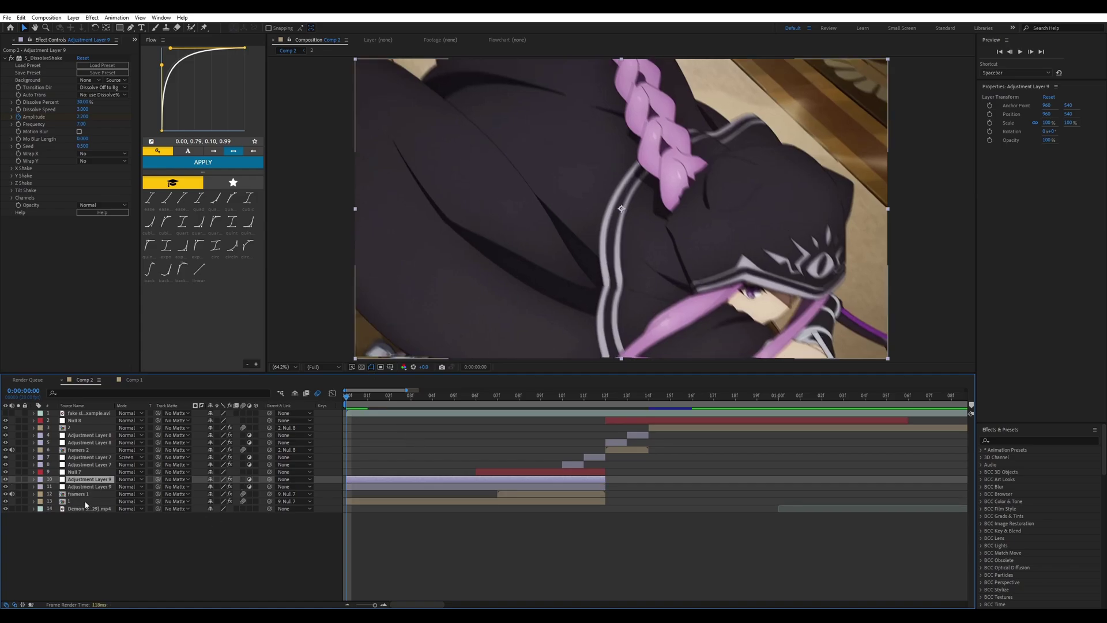
pyautogui.moveTo(109, 482); pyautogui.dragTo(105, 428)
pyautogui.moveTo(415, 430); pyautogui.dragTo(717, 434)
# Extend the end of the copied shake layer to 0:00:01:13, where its last Amplitude keyframe sits
pyautogui.moveTo(432, 605); pyautogui.dragTo(461, 605)
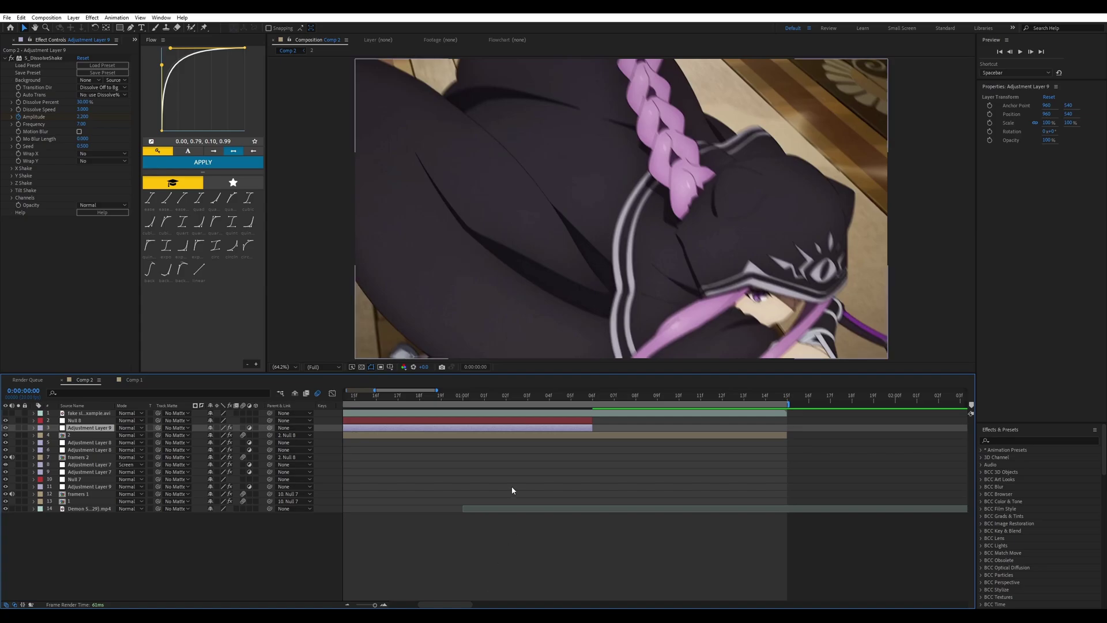
pyautogui.press('u')
pyautogui.moveTo(591, 426); pyautogui.dragTo(753, 444)
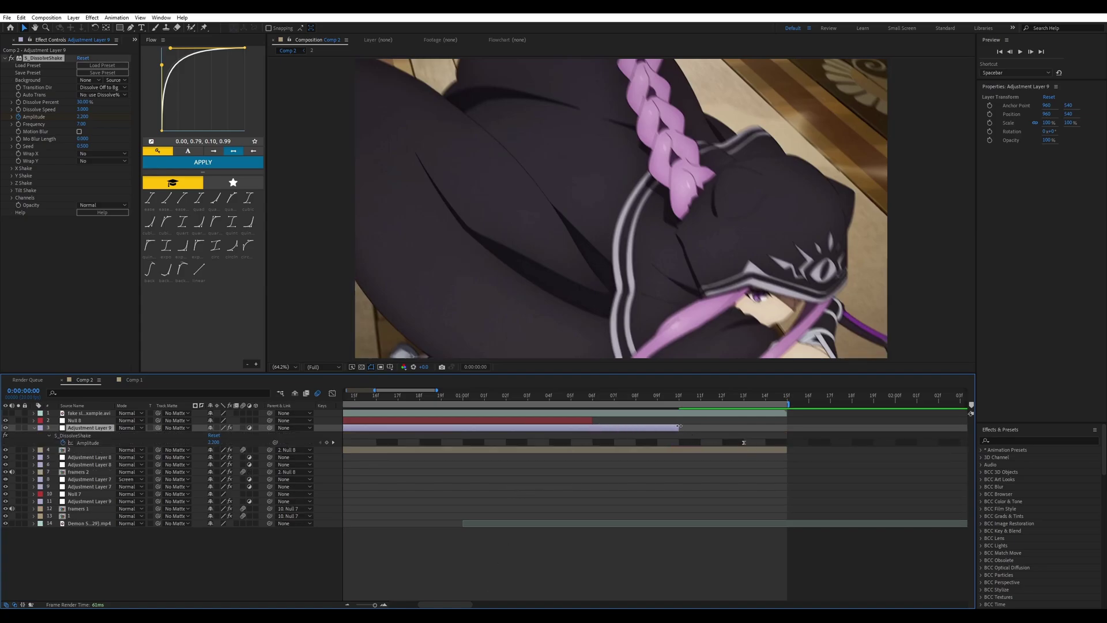
pyautogui.moveTo(679, 428); pyautogui.dragTo(634, 452)
# Soften the initial drop of the copied shake's Amplitude curve by shortening the first keyframe's handle in the graph editor
pyautogui.click(335, 393)
pyautogui.click(332, 393)
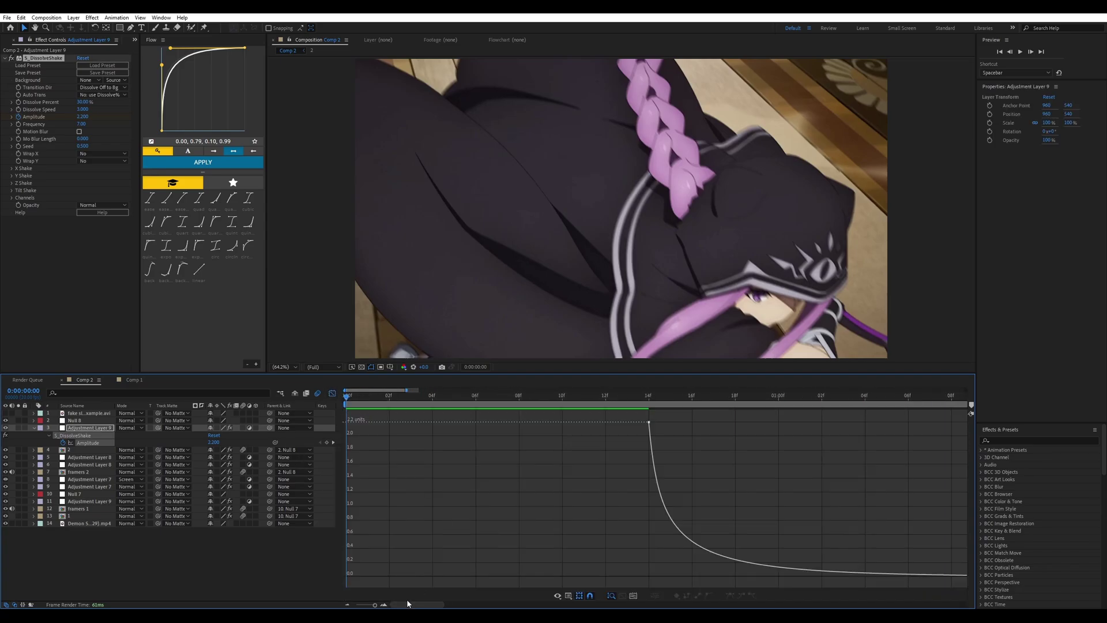
pyautogui.moveTo(408, 603); pyautogui.dragTo(422, 605)
pyautogui.click(489, 423)
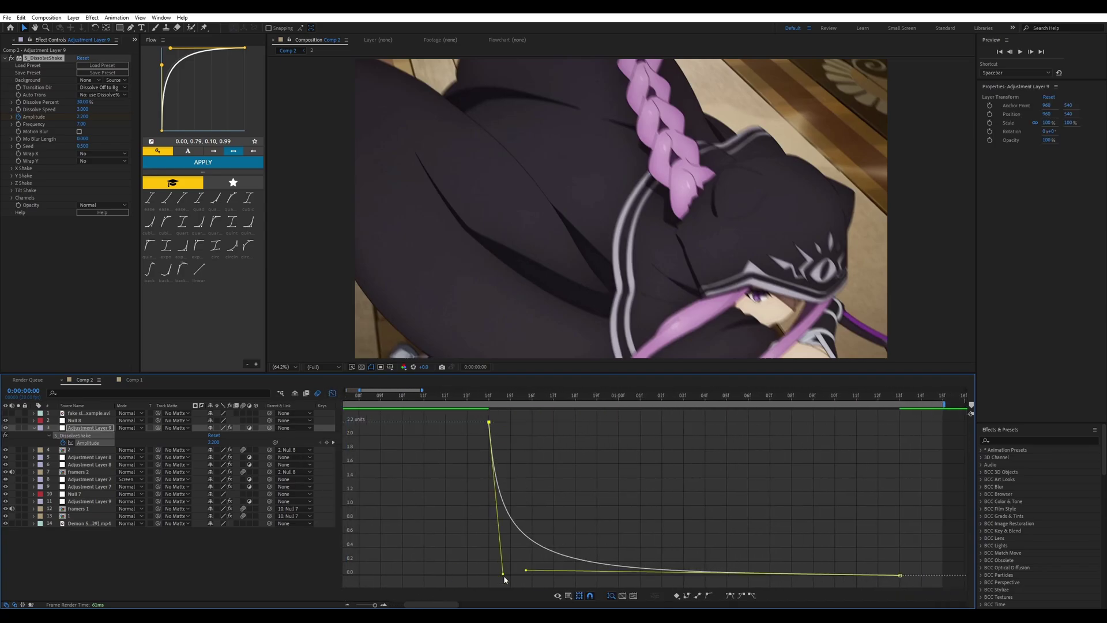
pyautogui.click(504, 577)
pyautogui.click(489, 422)
pyautogui.moveTo(503, 573); pyautogui.dragTo(500, 540)
# At frame 14, set the copied shake's Y Rand Freq to 0.8 and Y Rand Amp to 100
pyautogui.moveTo(489, 398)
pyautogui.mouseDown()
pyautogui.moveTo(907, 398)
pyautogui.moveTo(489, 398)
pyautogui.mouseUp()
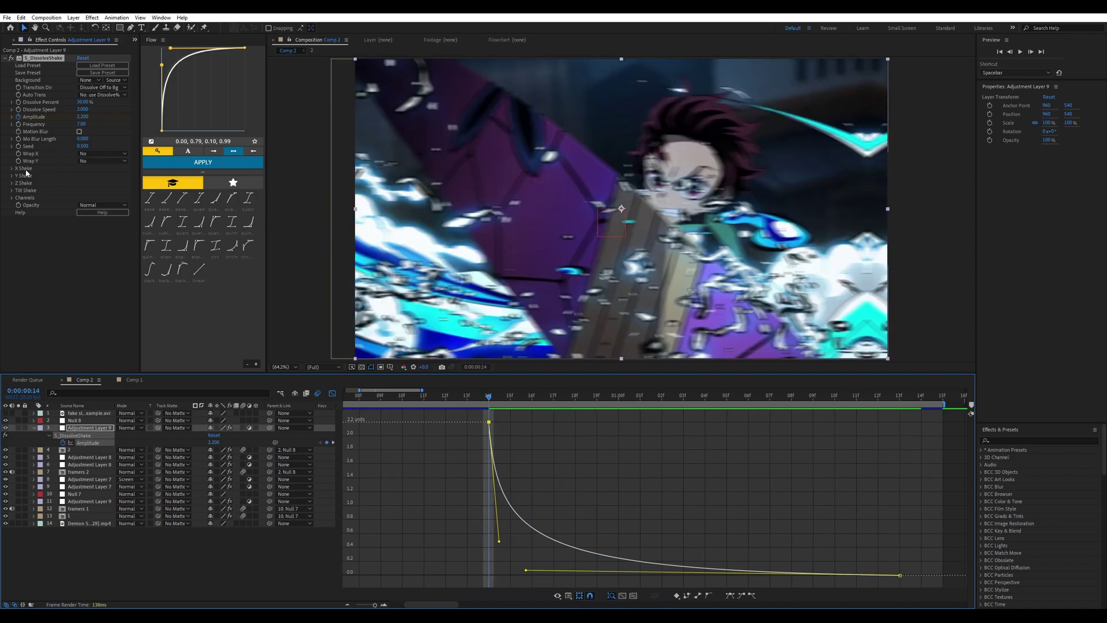
pyautogui.moveTo(490, 398)
pyautogui.mouseDown()
pyautogui.moveTo(508, 402)
pyautogui.moveTo(490, 402)
pyautogui.mouseUp()
pyautogui.click(12, 176)
pyautogui.click(84, 190)
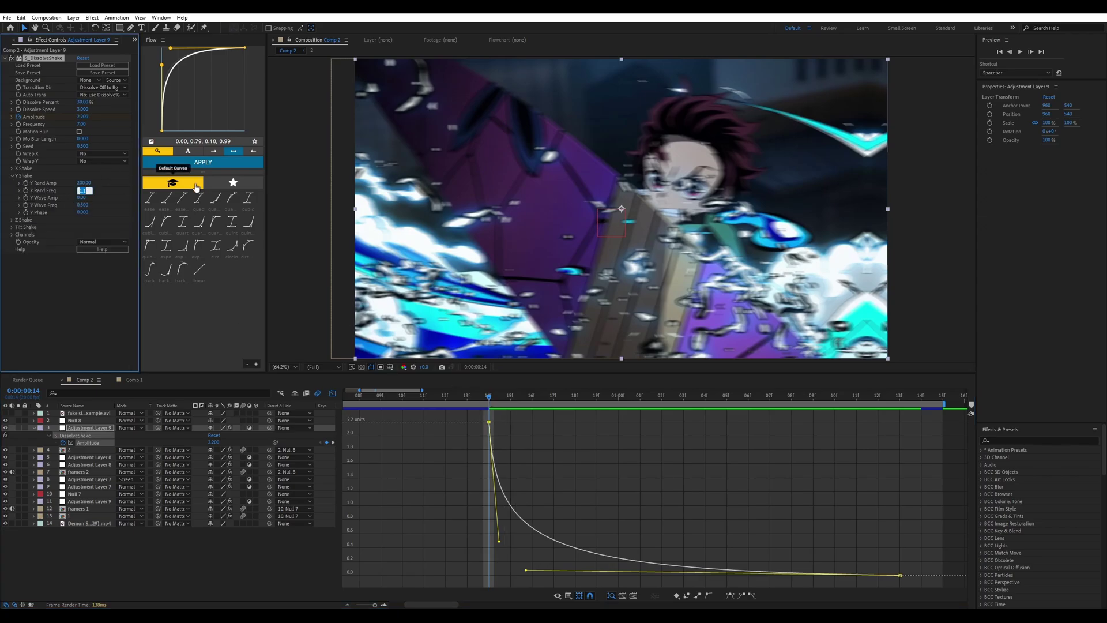
pyautogui.write('0.8')
pyautogui.press('Return')
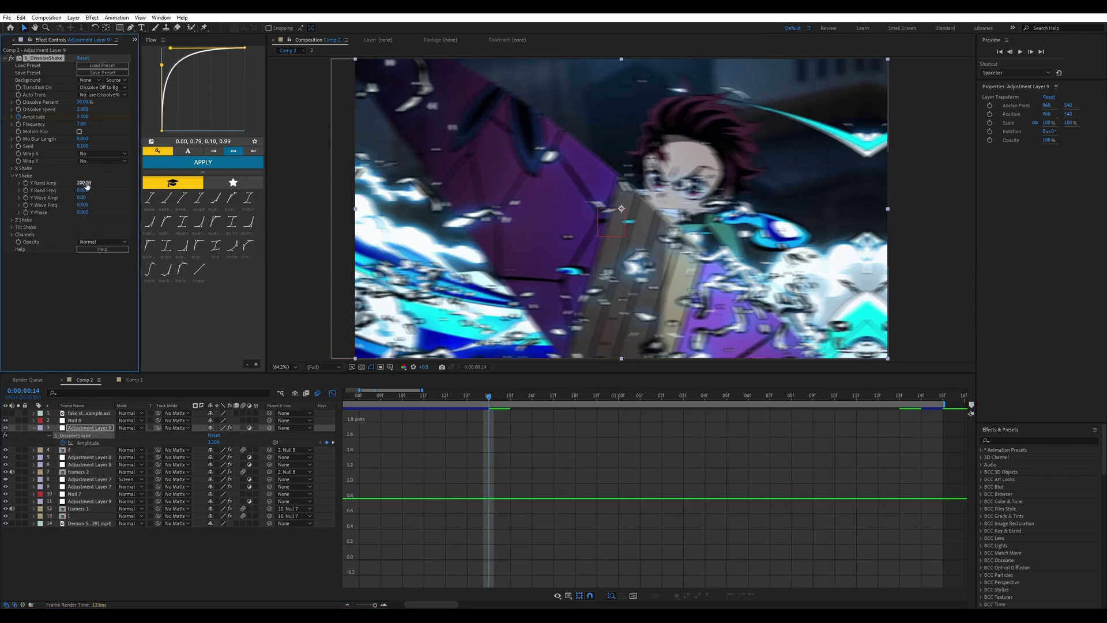
pyautogui.click(85, 183)
pyautogui.write('100')
pyautogui.press('Return')
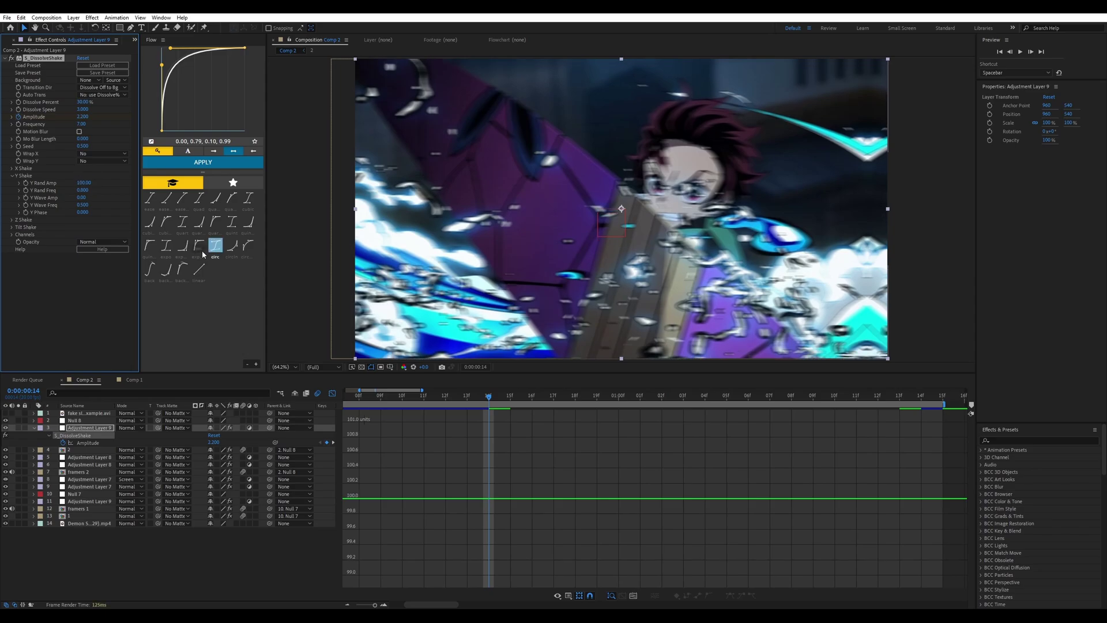
# Set the copied shake's X Rand Freq to 1 and return to the layer bar view
pyautogui.click(11, 169)
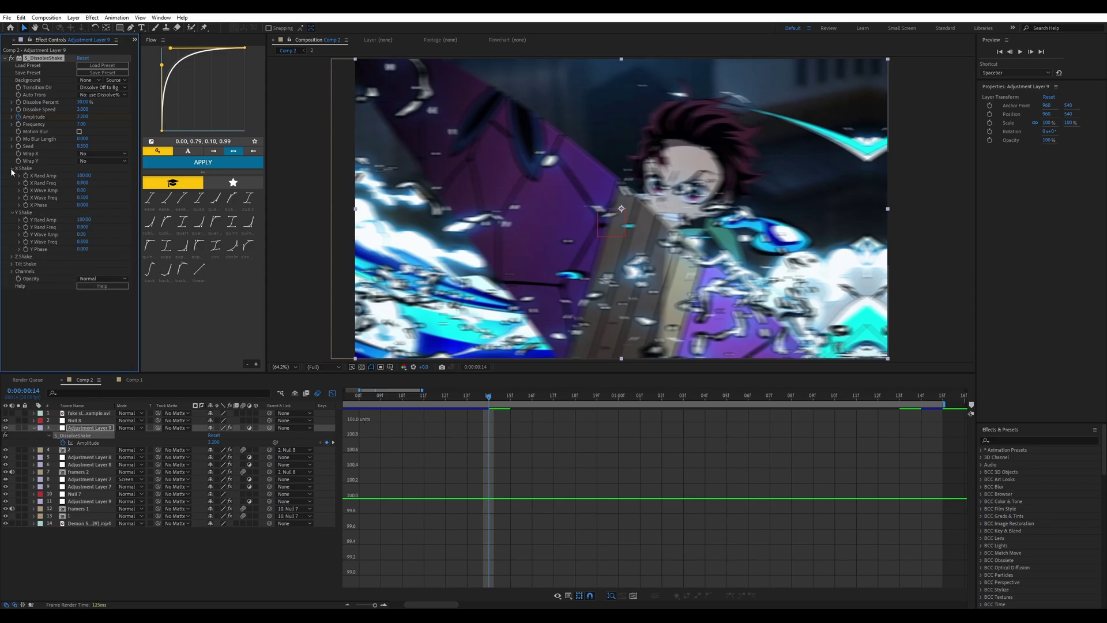
pyautogui.click(83, 183)
pyautogui.write('1')
pyautogui.press('Return')
pyautogui.click(333, 393)
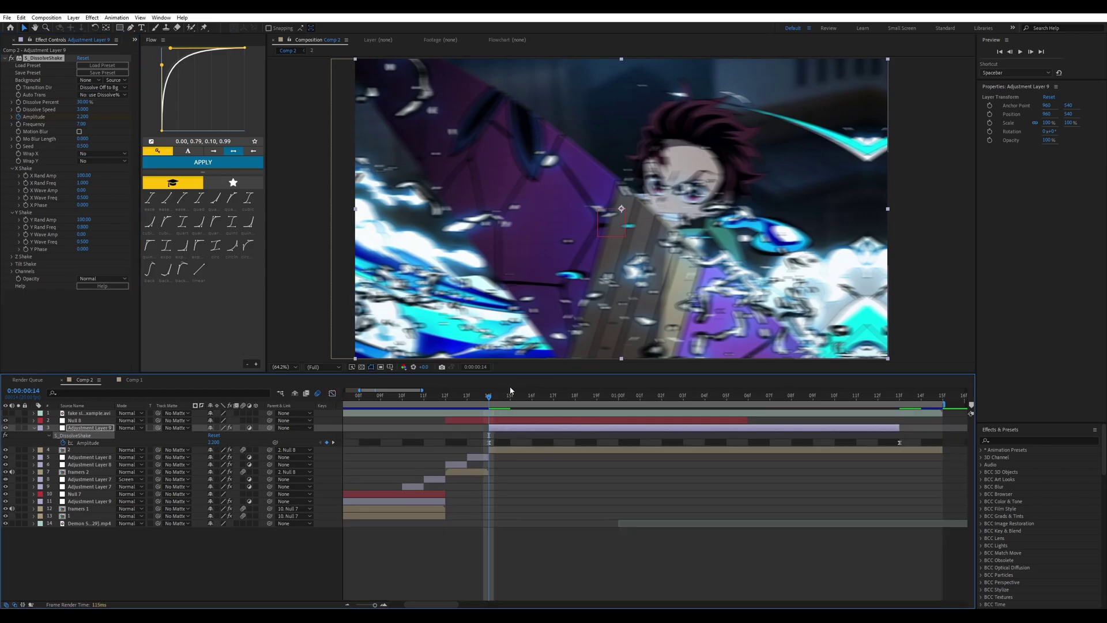
# Preview the whole transition from the start and compare frame 0:00:01:14 with the example video layer
pyautogui.moveTo(509, 392); pyautogui.dragTo(326, 578)
pyautogui.click(348, 605)
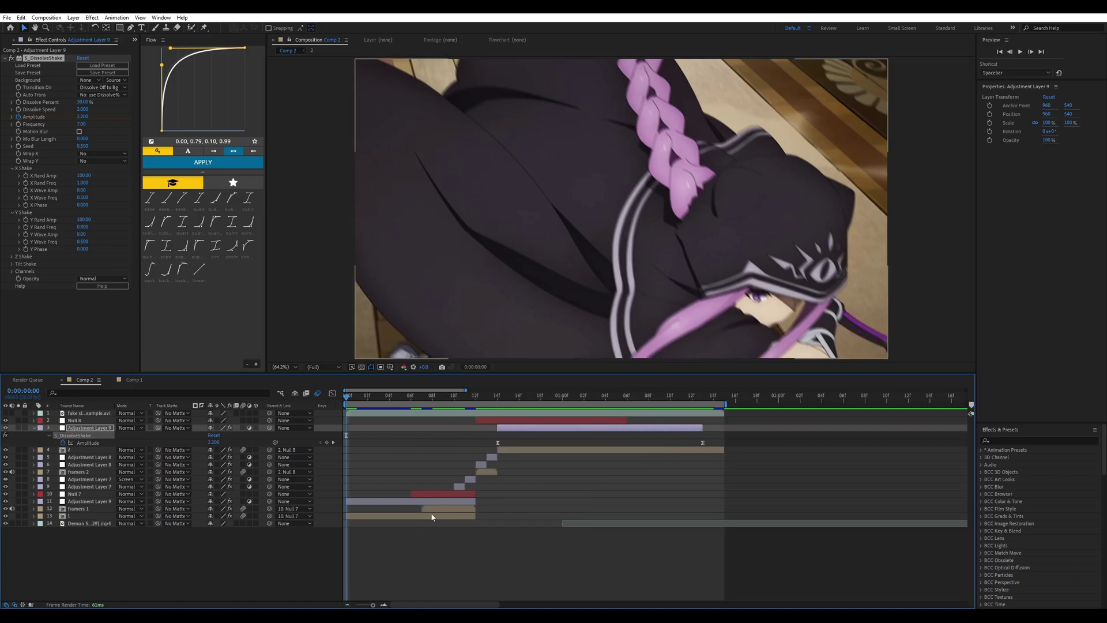
pyautogui.press('space')
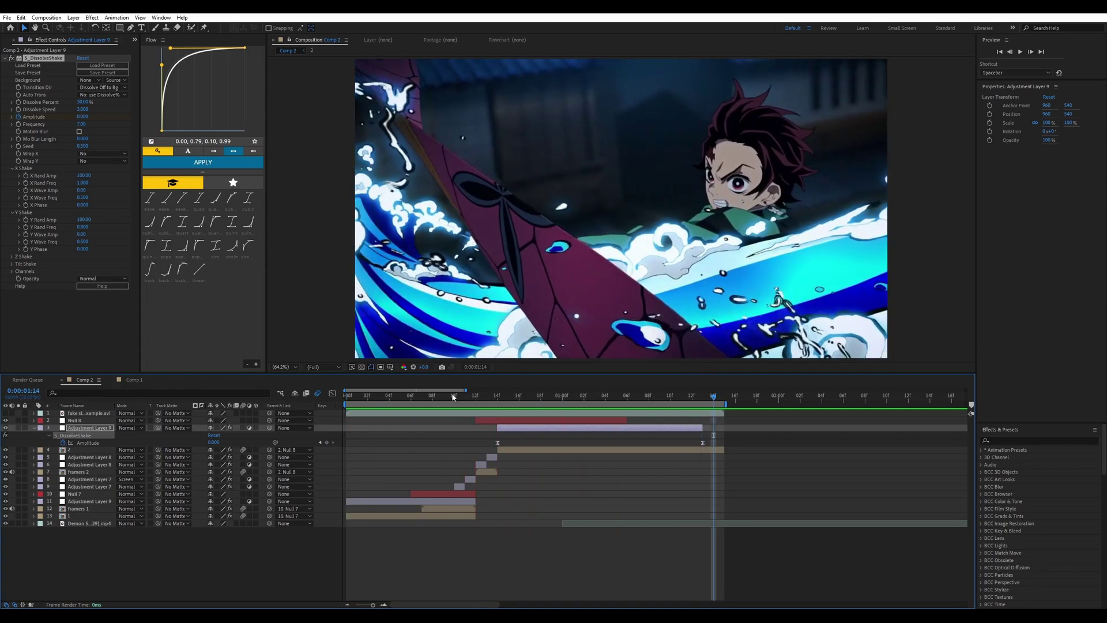
pyautogui.click(5, 413)
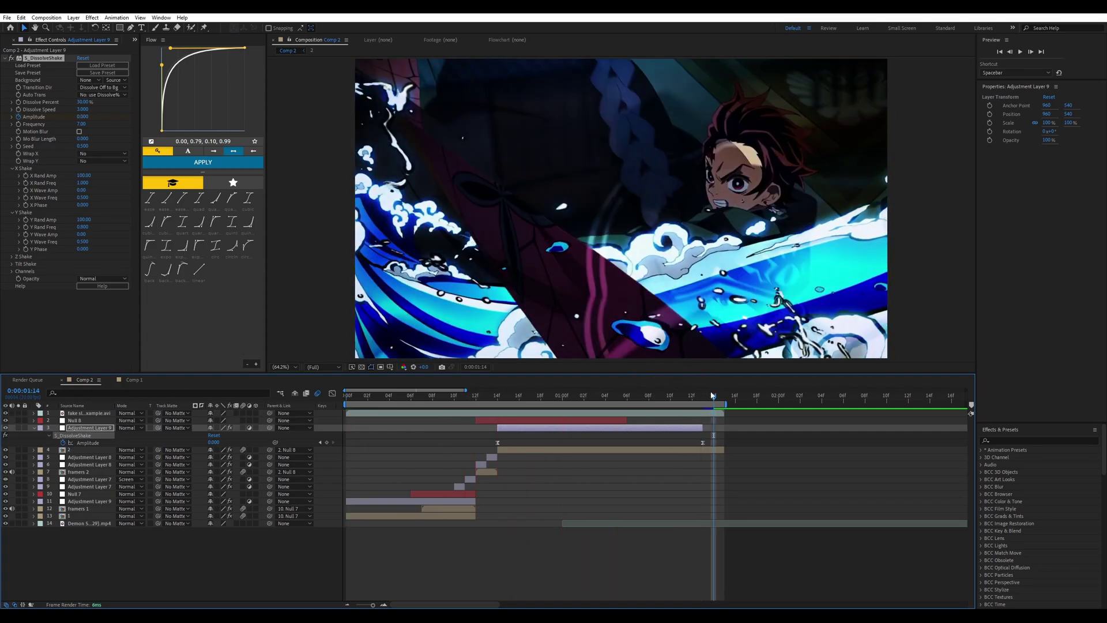
pyautogui.click(4, 413)
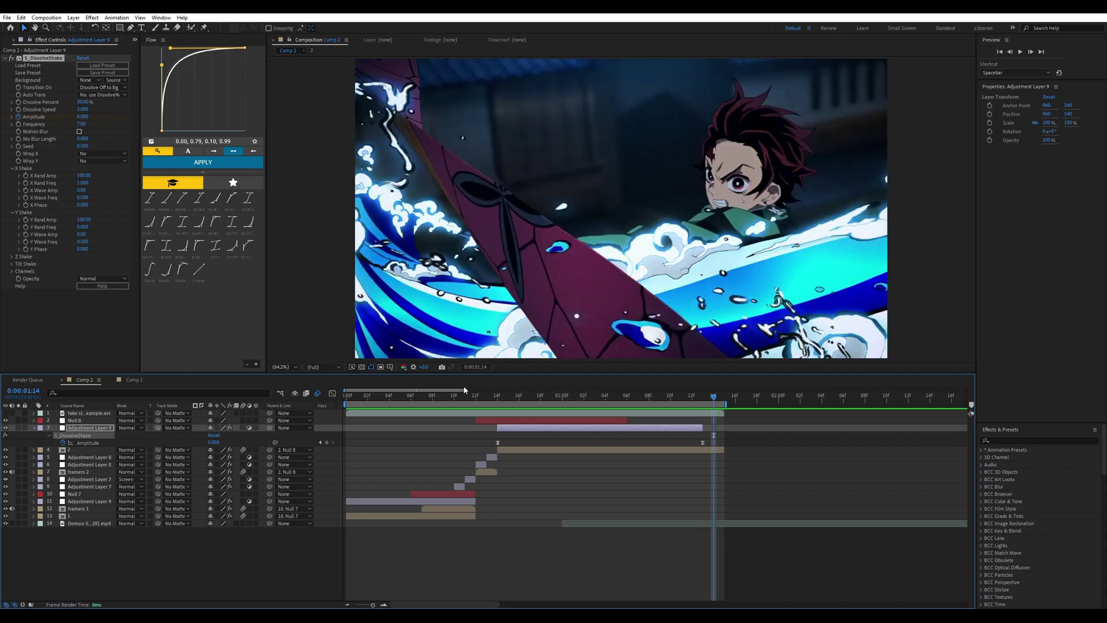
# Split layer 1 at frame 1 so its first frame becomes a separate piece
pyautogui.press('Home')
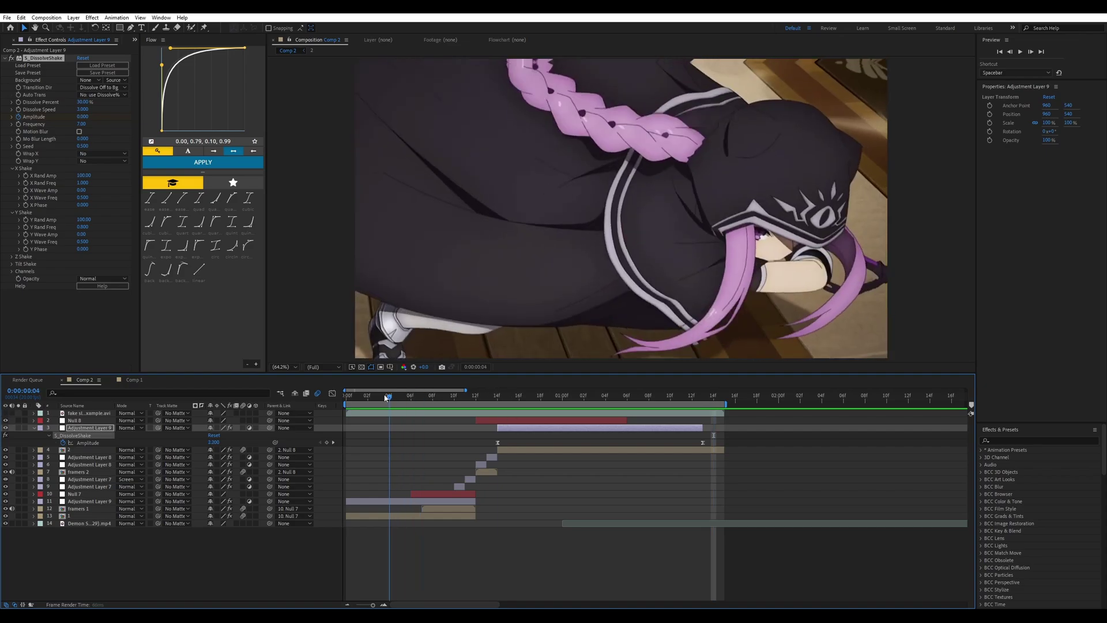
pyautogui.click(354, 517)
pyautogui.click(383, 604)
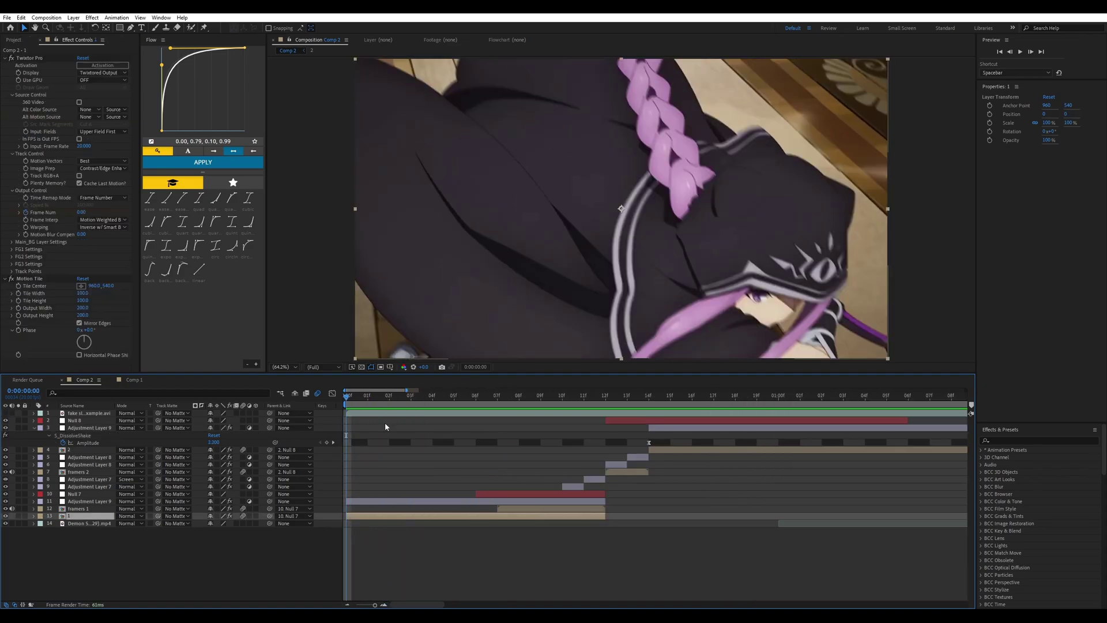
pyautogui.click(365, 399)
pyautogui.hotkey('ctrl', 'shift', 'd')
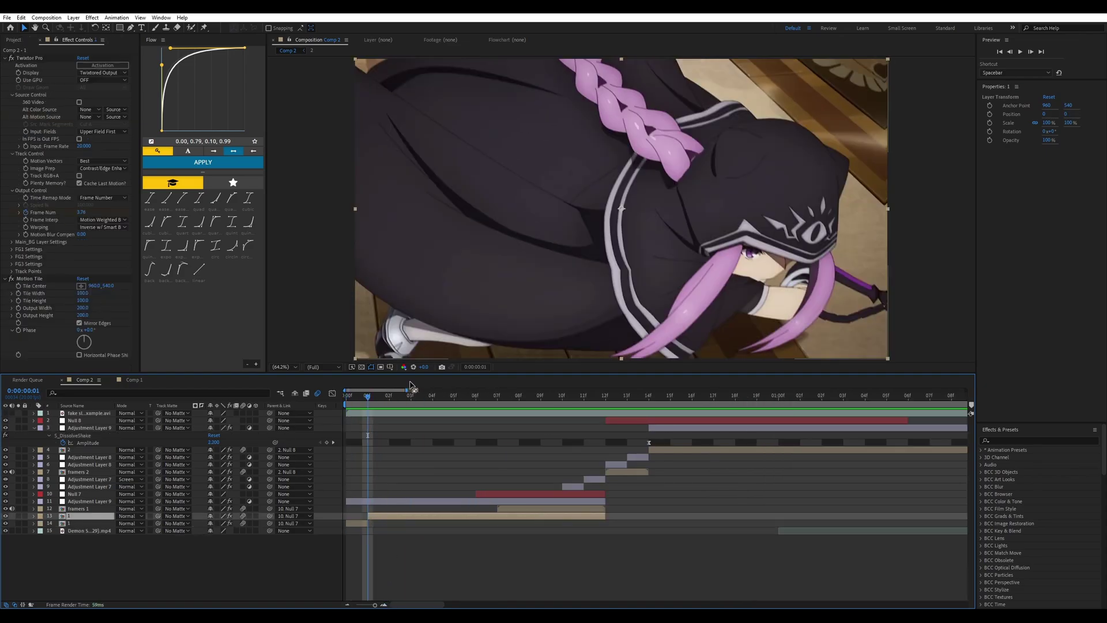
# Move the one-frame piece above the rest of clip 1 and extend the longer piece's start back to frame 0
pyautogui.moveTo(89, 525); pyautogui.dragTo(92, 513)
pyautogui.moveTo(365, 524); pyautogui.dragTo(351, 524)
pyautogui.click(356, 517)
pyautogui.moveTo(364, 396); pyautogui.dragTo(346, 398)
# Place the one-frame piece just above Null 8 at frame 0:00:01:14 and set its blending mode to Overlay
pyautogui.moveTo(87, 516); pyautogui.dragTo(105, 416)
pyautogui.moveTo(371, 420); pyautogui.dragTo(488, 397)
pyautogui.click(487, 397)
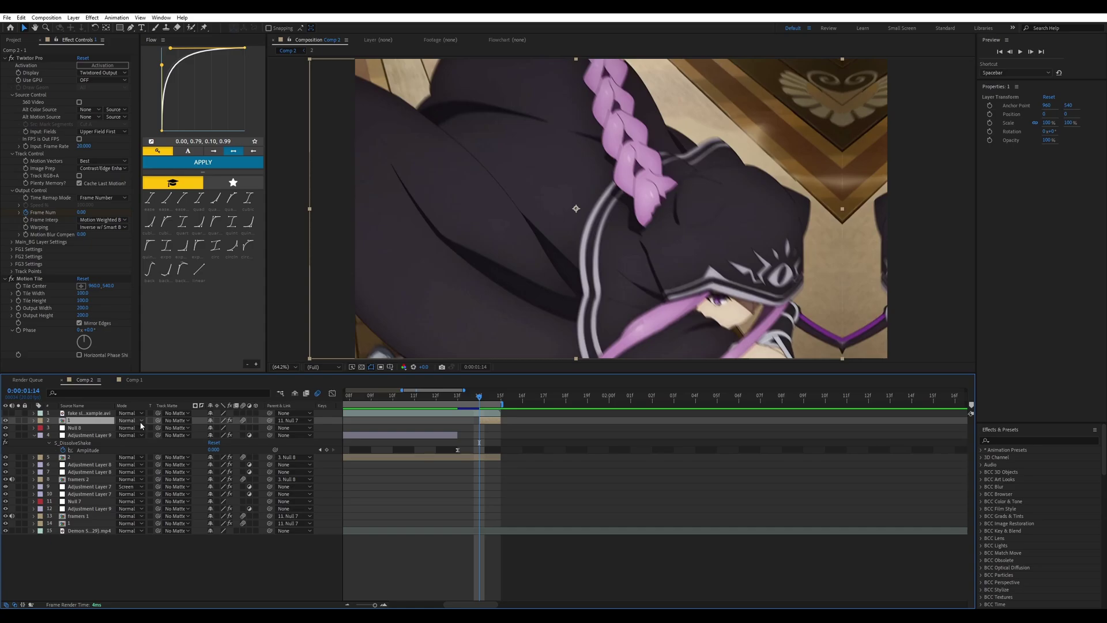
pyautogui.click(129, 420)
pyautogui.click(139, 199)
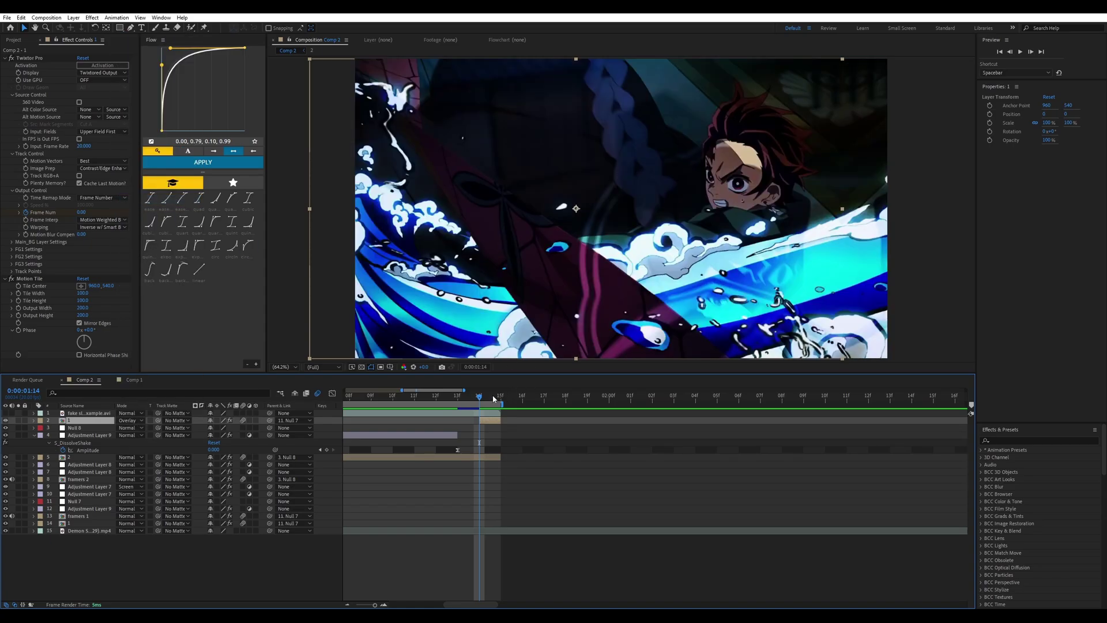
# Play back the transition to check both shakes and the closing overlay frame
pyautogui.press('space')
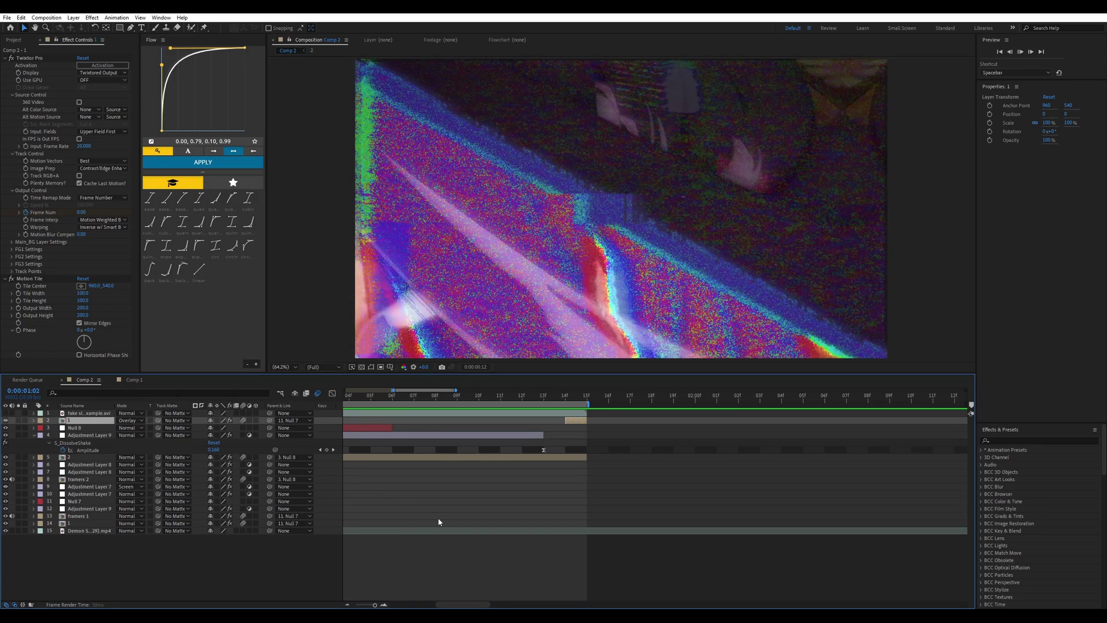
pyautogui.moveTo(471, 605); pyautogui.dragTo(454, 602)
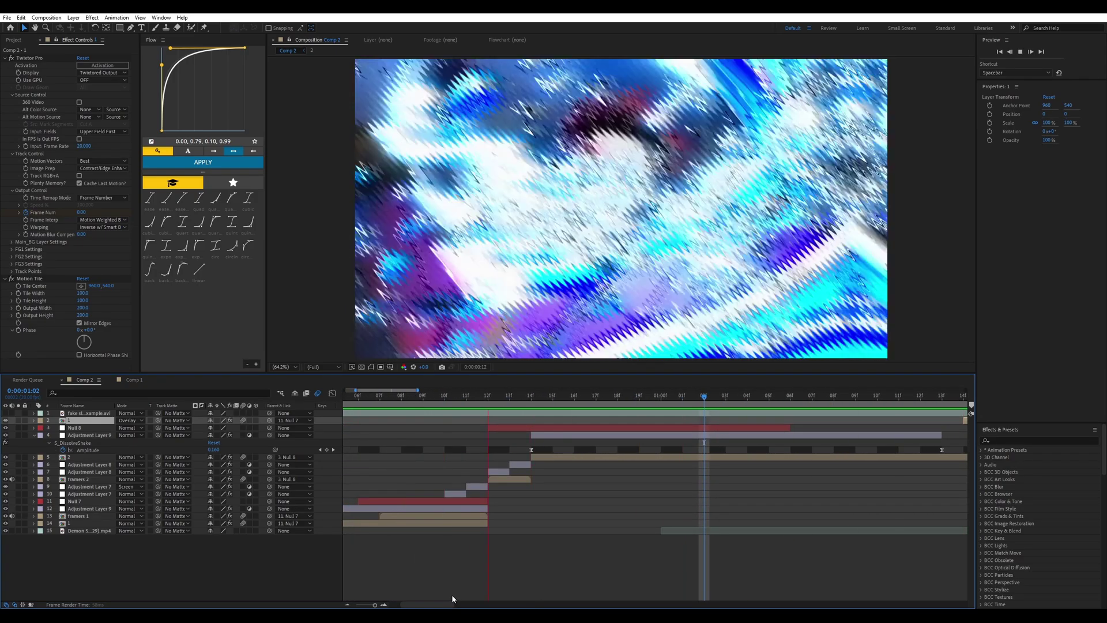
pyautogui.press('space')
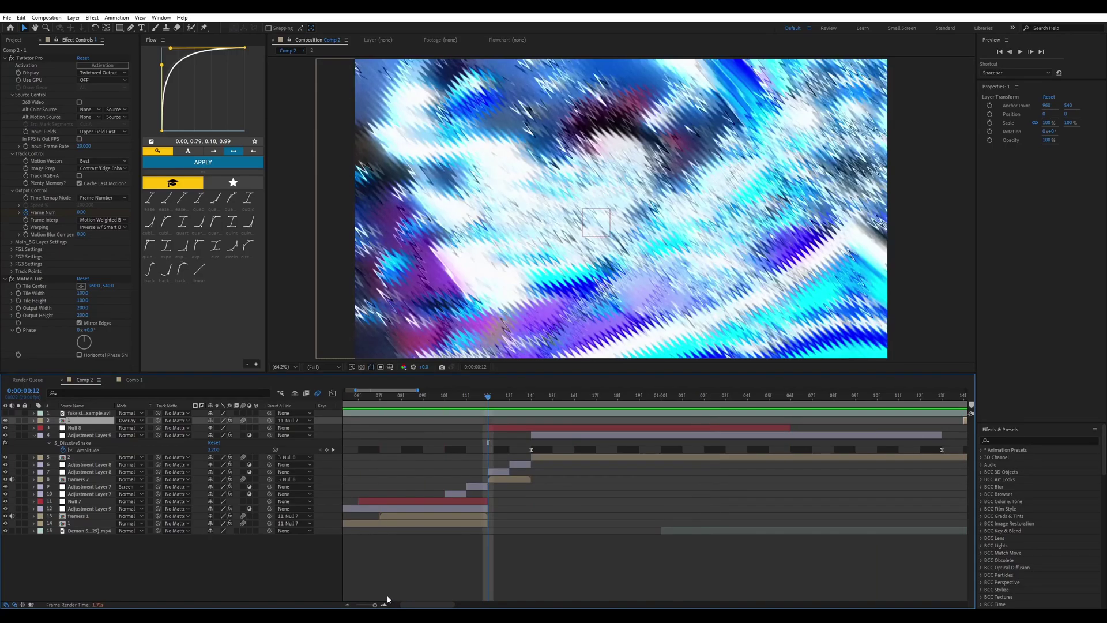
pyautogui.click(346, 606)
pyautogui.click(371, 604)
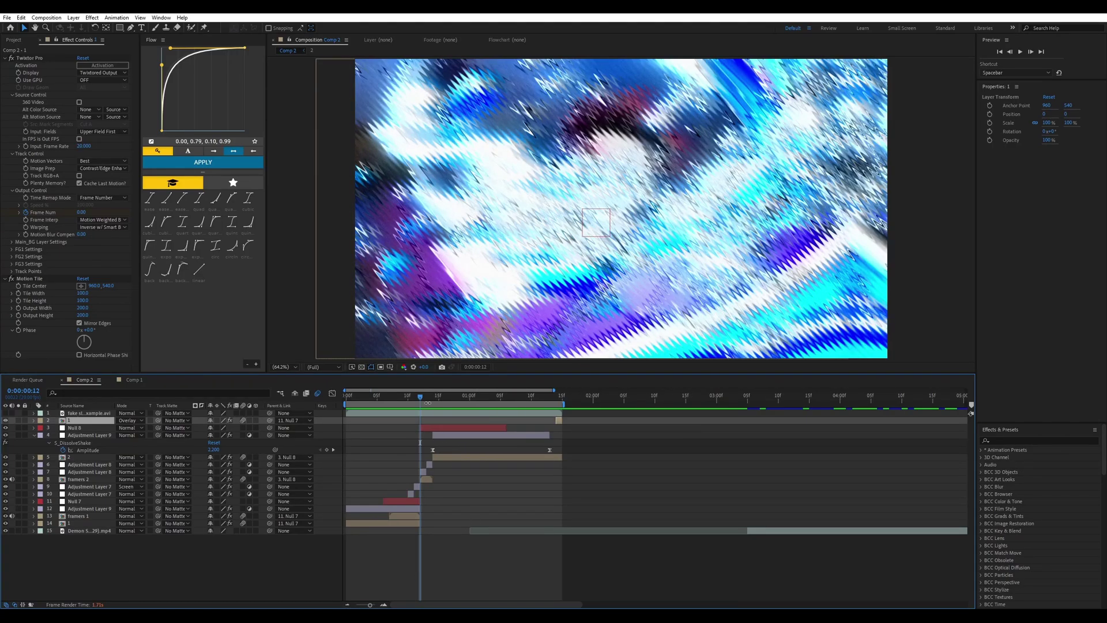